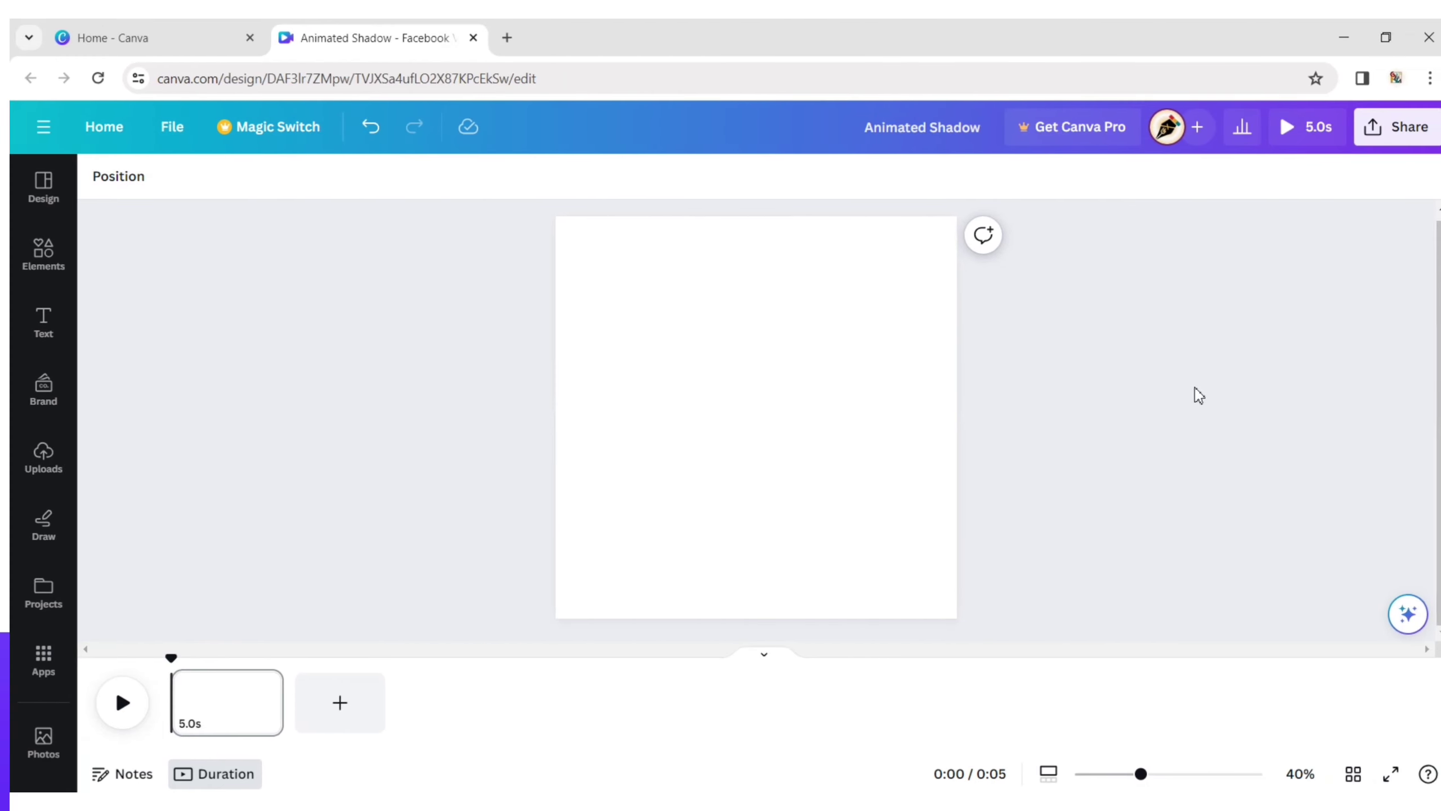
# - Search Elements for 'Ball' and filter the results to Graphics
pyautogui.click(34, 267)
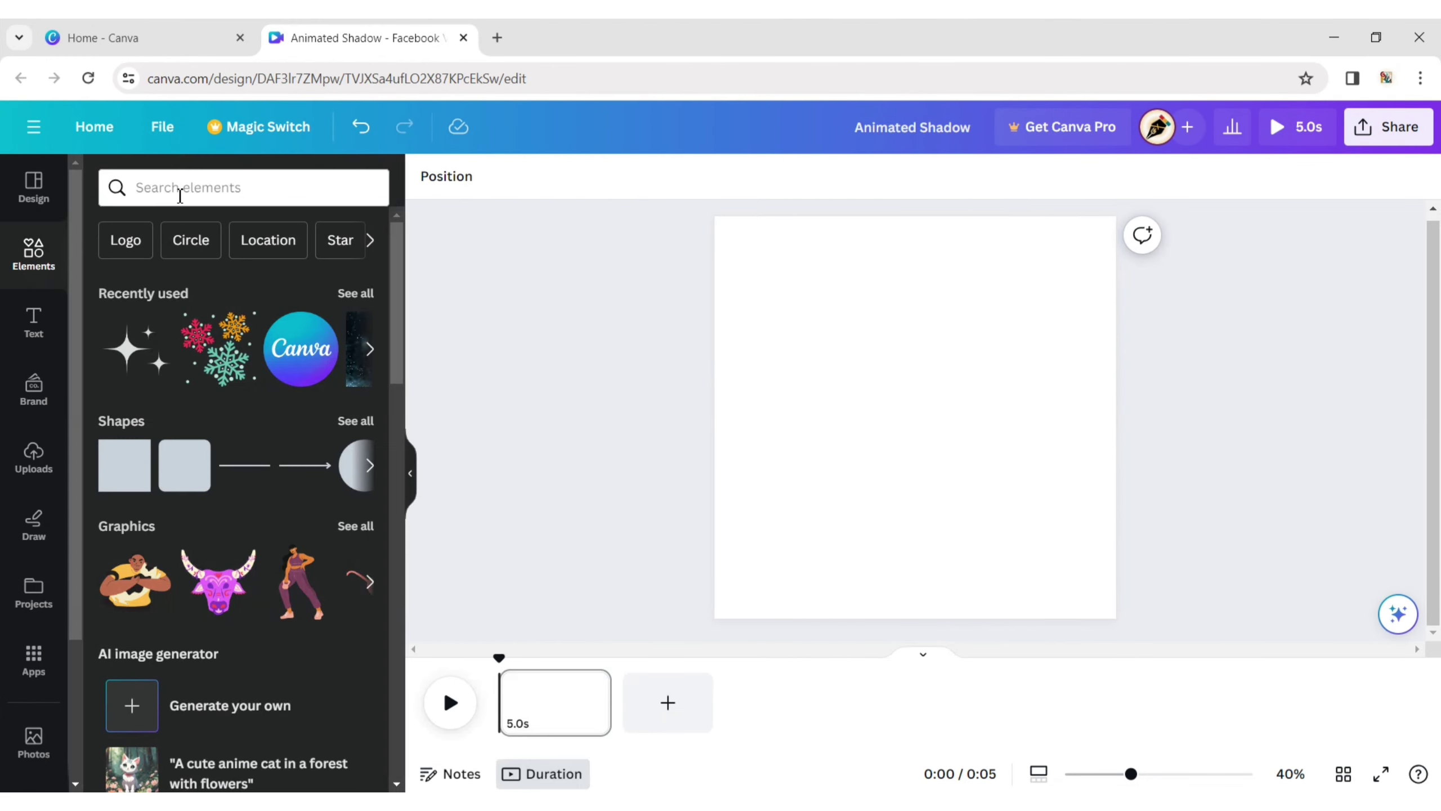
pyautogui.click(201, 187)
pyautogui.write('Ball')
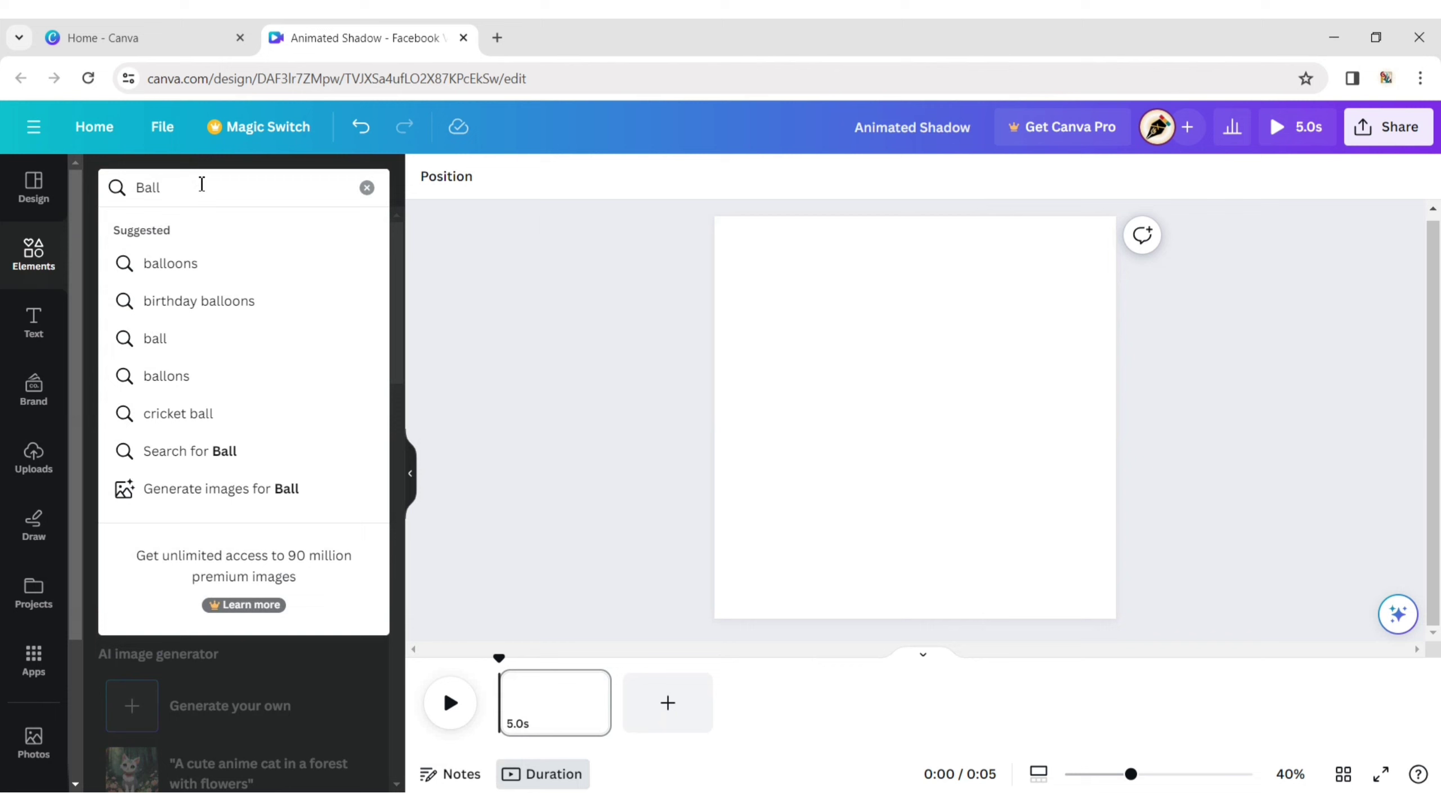
pyautogui.press('Return')
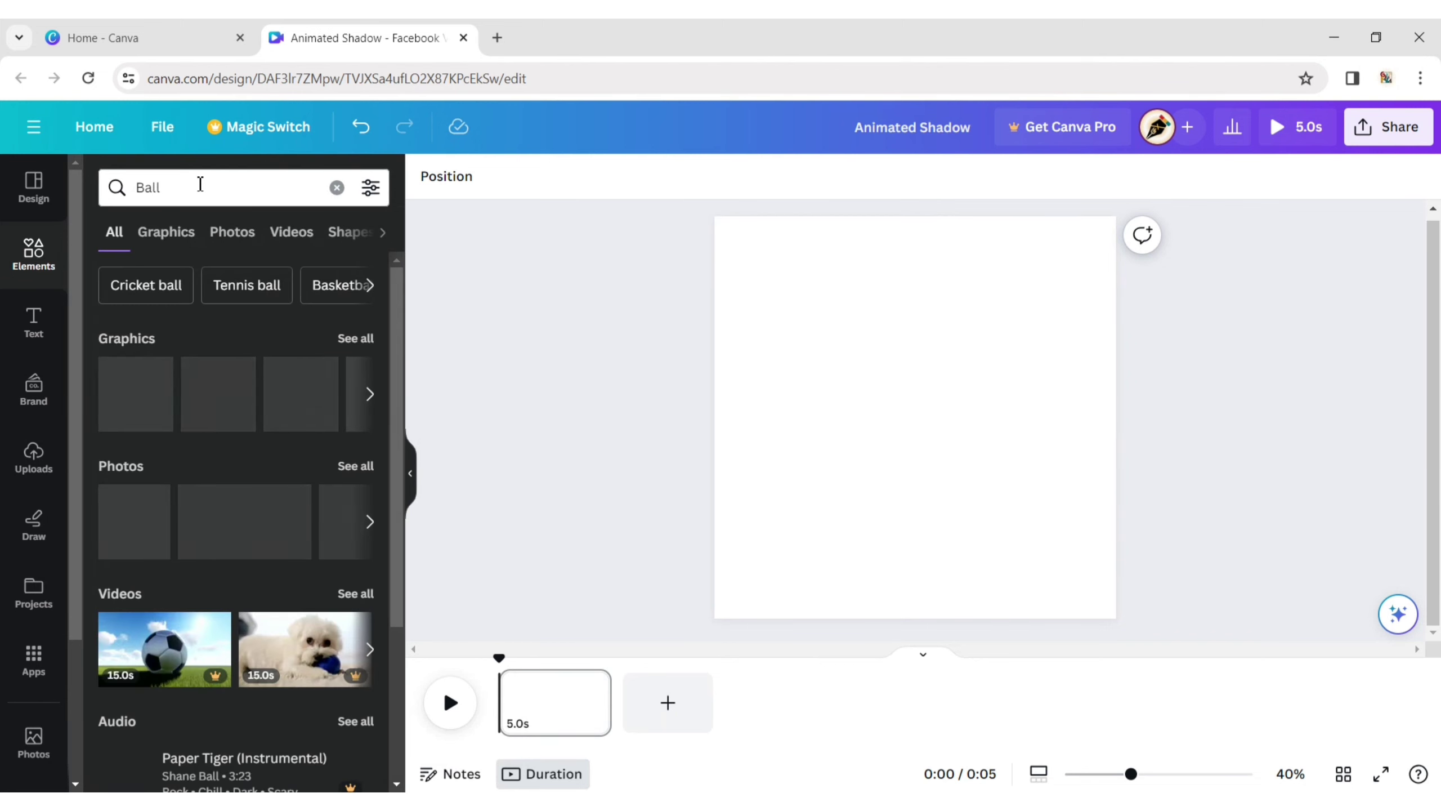
pyautogui.click(364, 336)
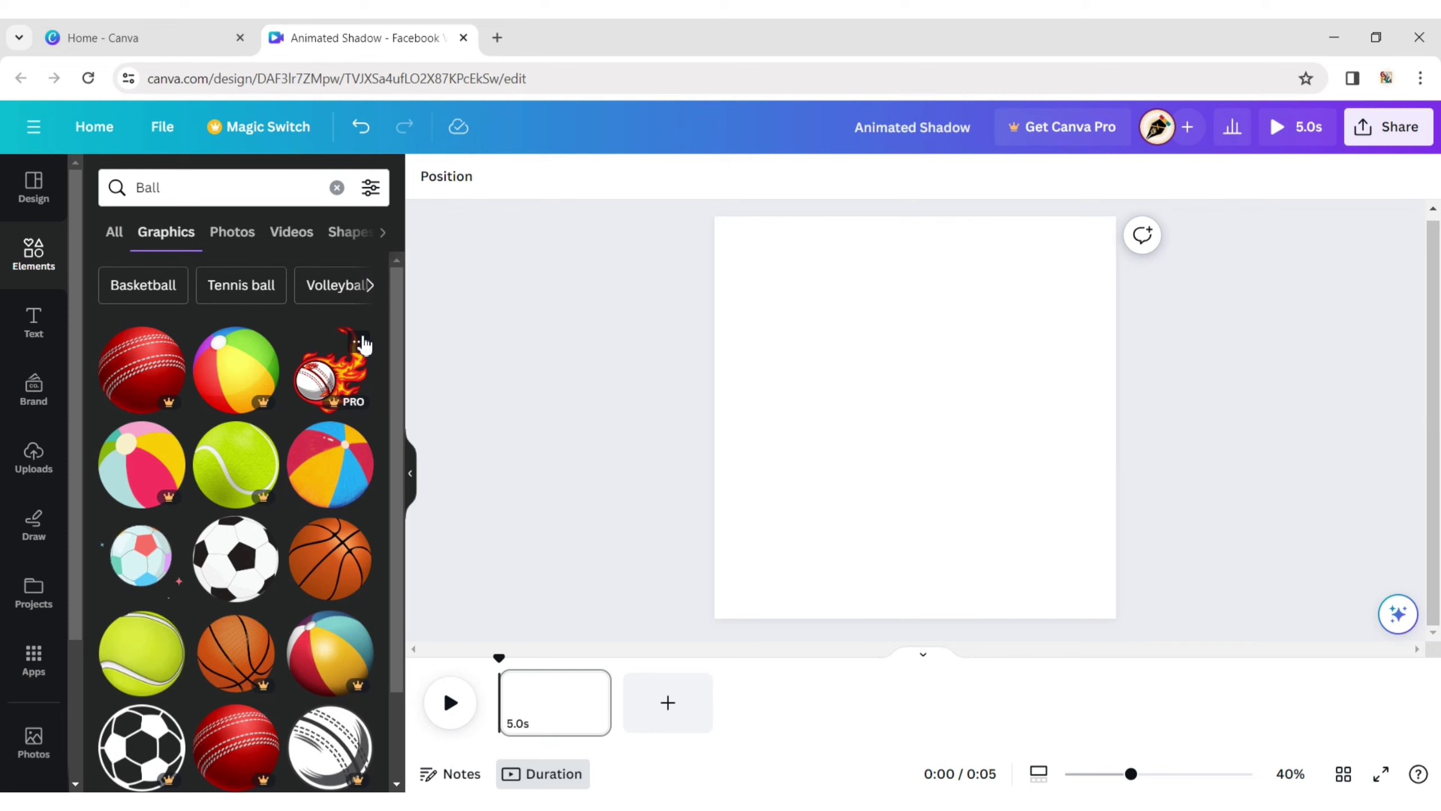
# - Add the basketball graphic, then shrink it and place it near the bottom centre
pyautogui.scroll(-5, 322, 471)
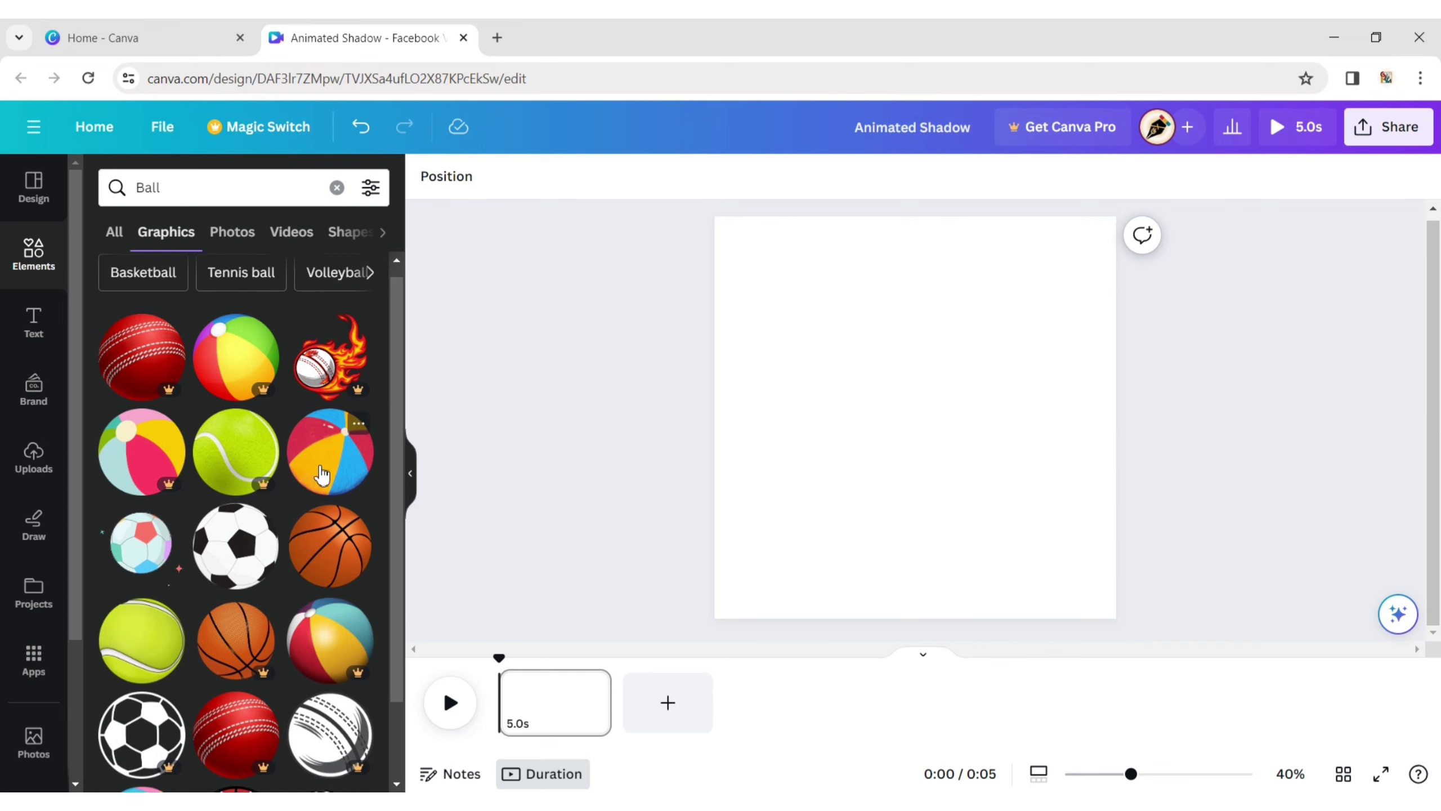
pyautogui.scroll(-5, 322, 471)
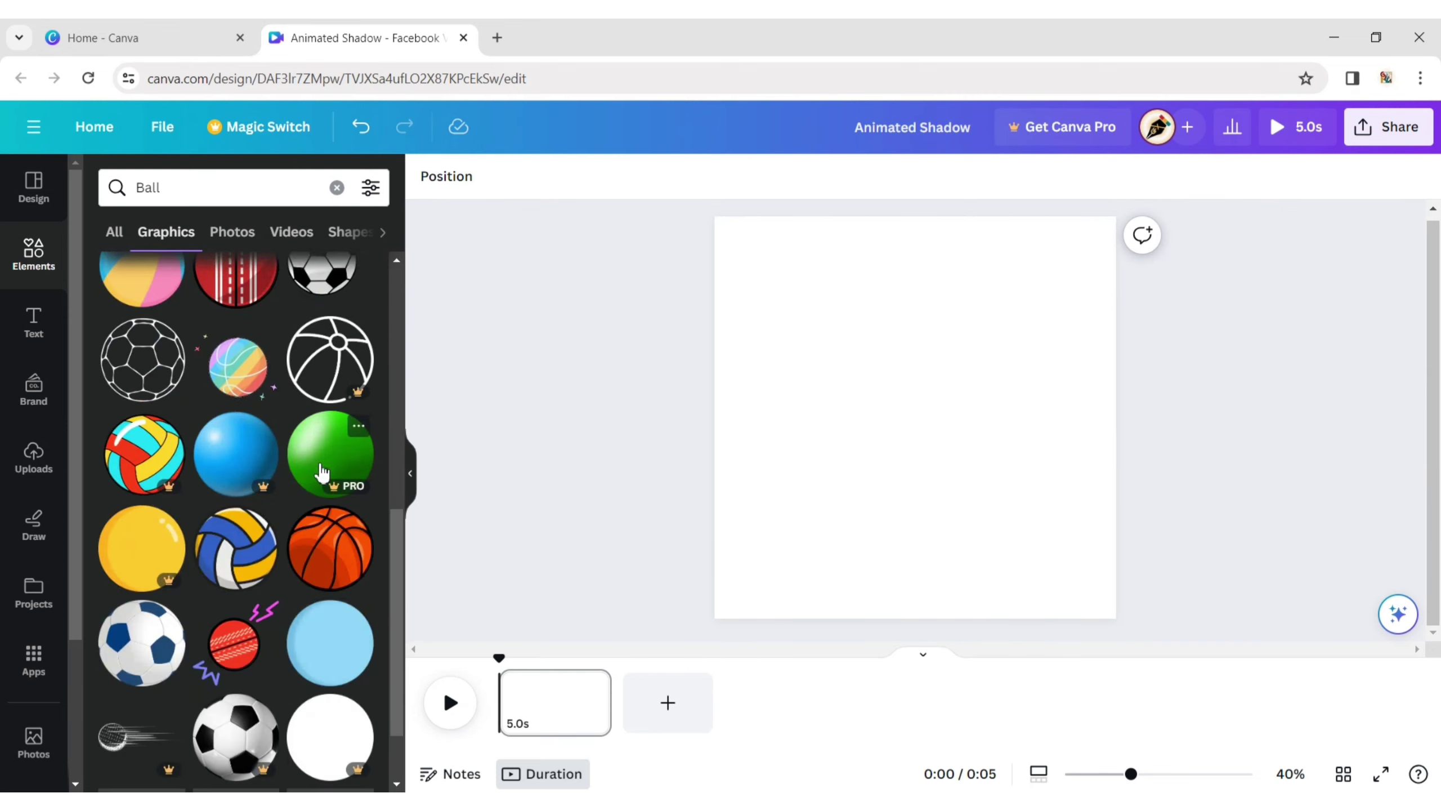
pyautogui.scroll(-15, 321, 471)
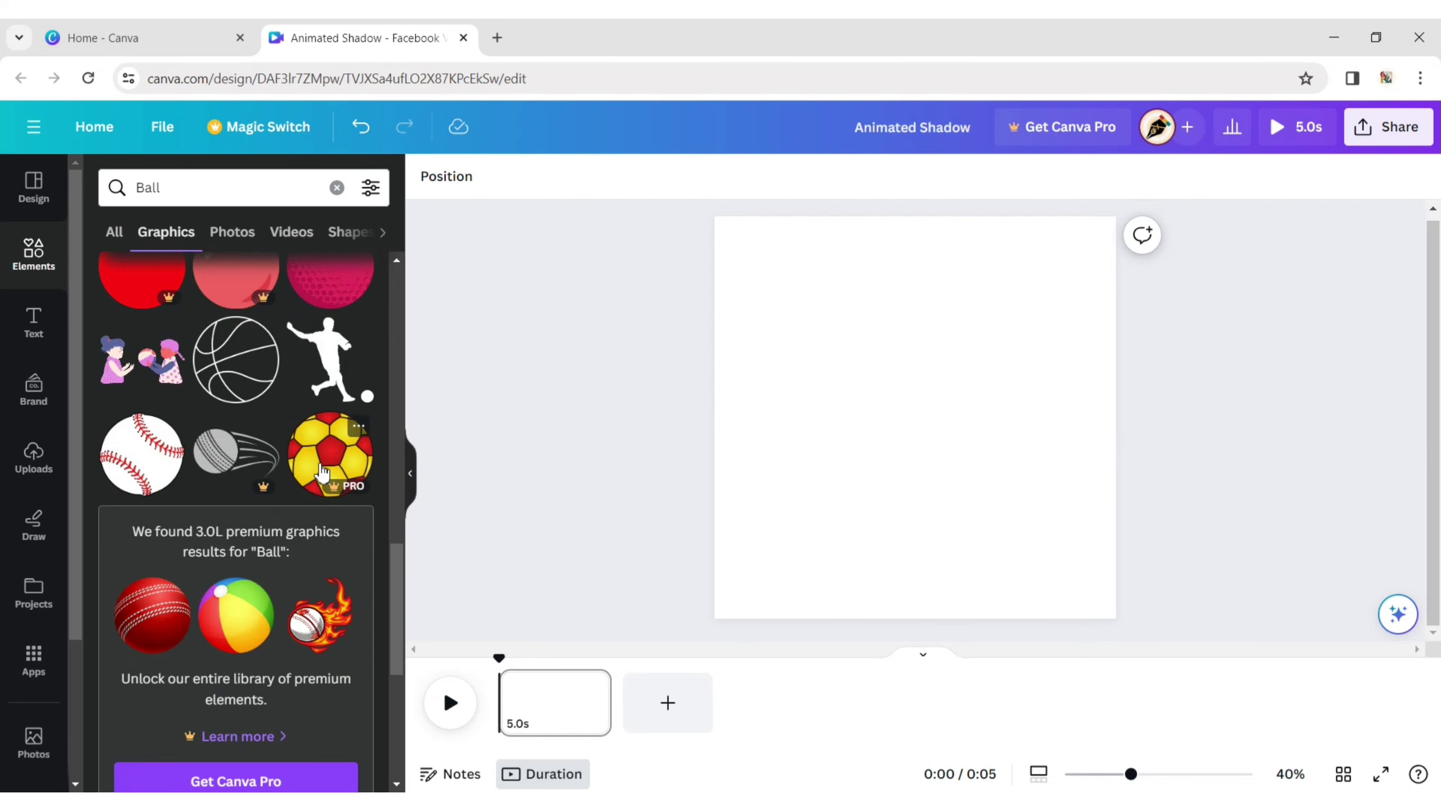
pyautogui.scroll(-5, 321, 472)
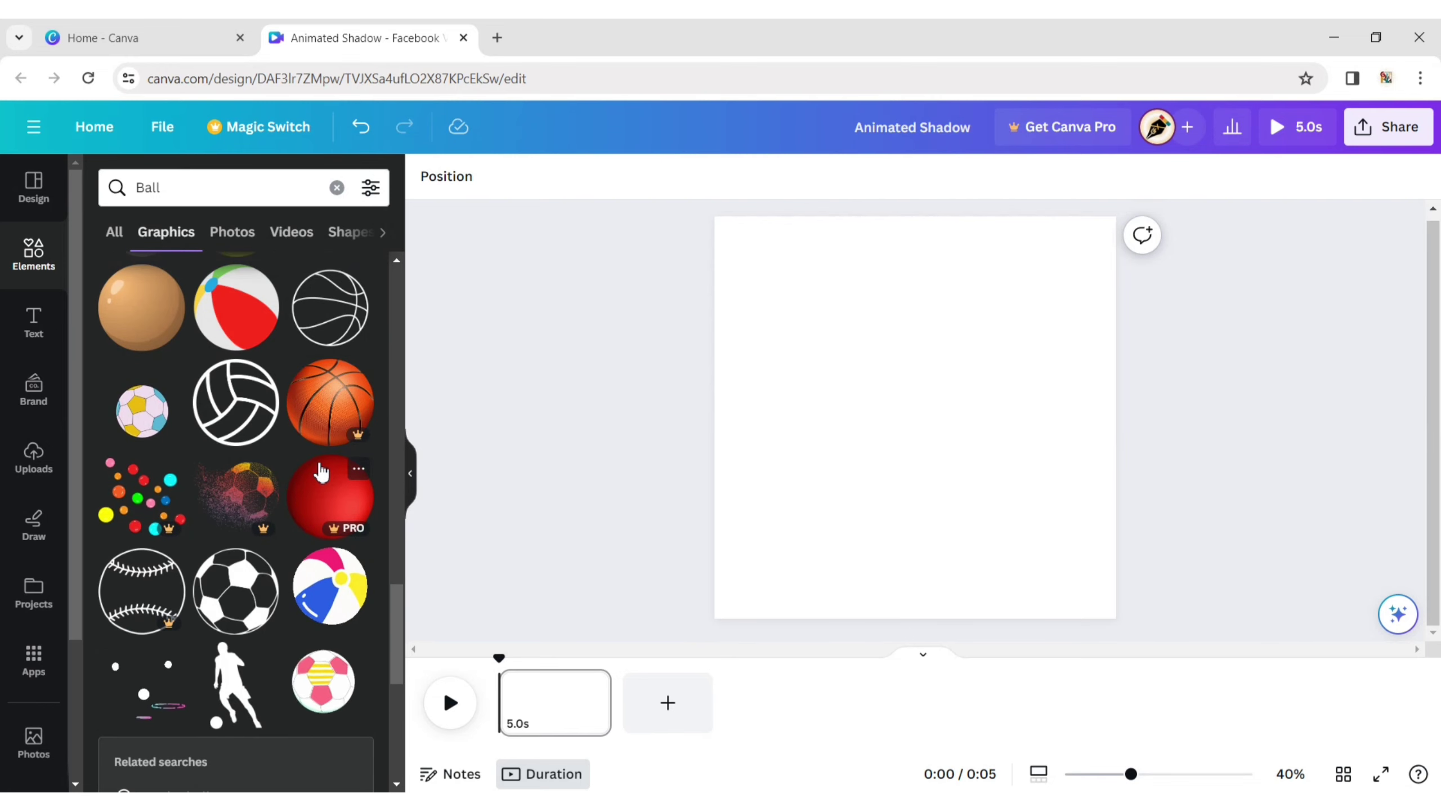
pyautogui.scroll(-8, 321, 471)
pyautogui.scroll(-3, 321, 472)
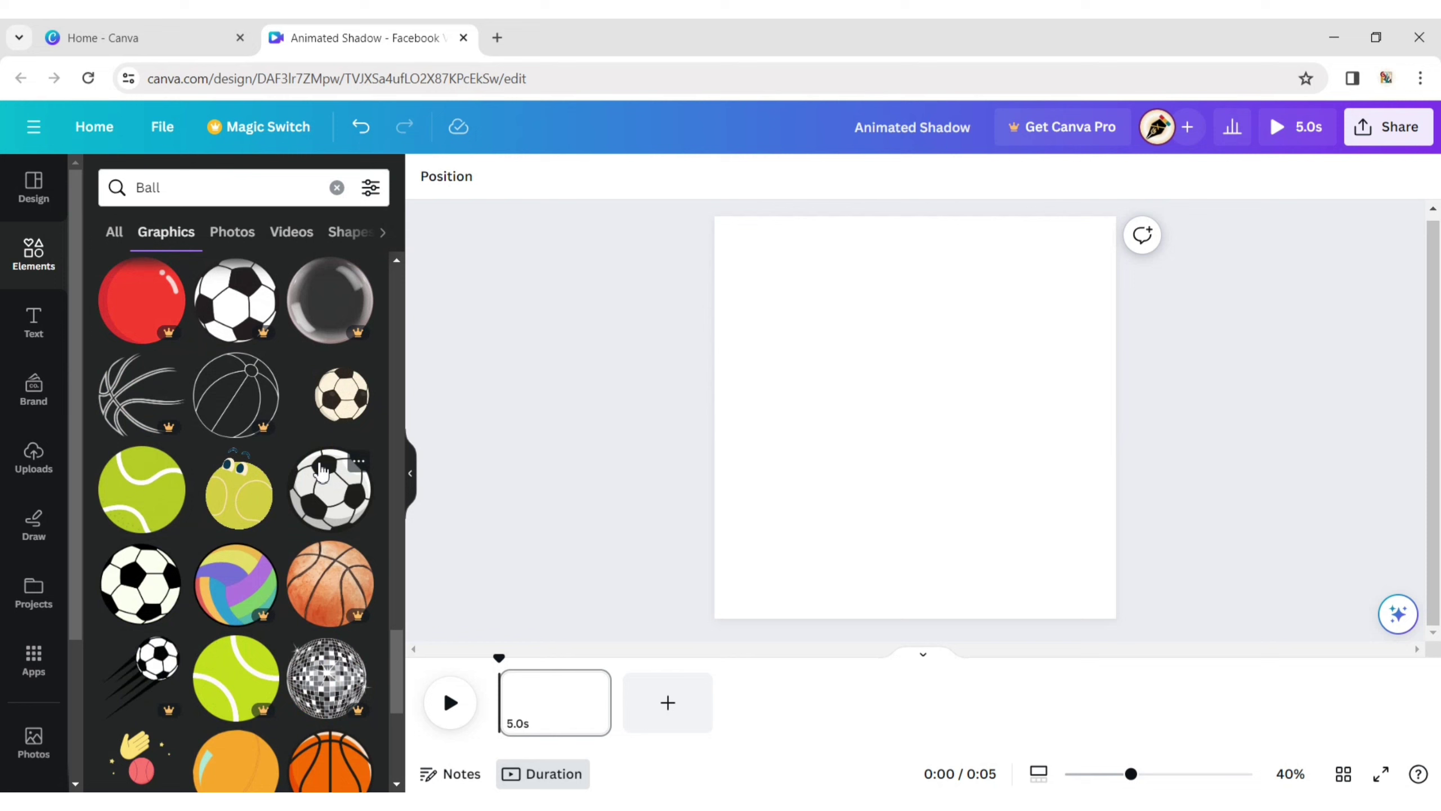
pyautogui.scroll(-7, 321, 472)
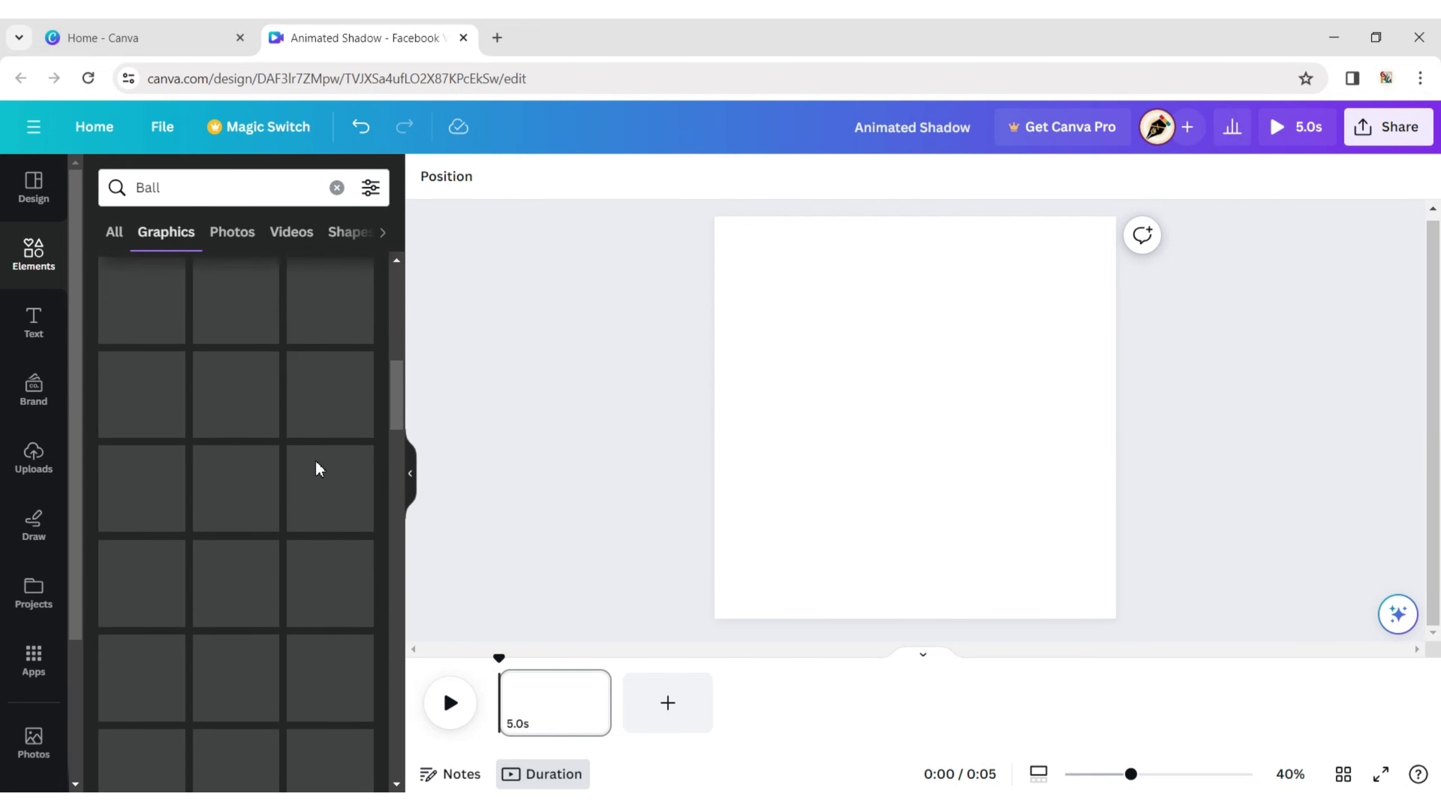
pyautogui.click(334, 548)
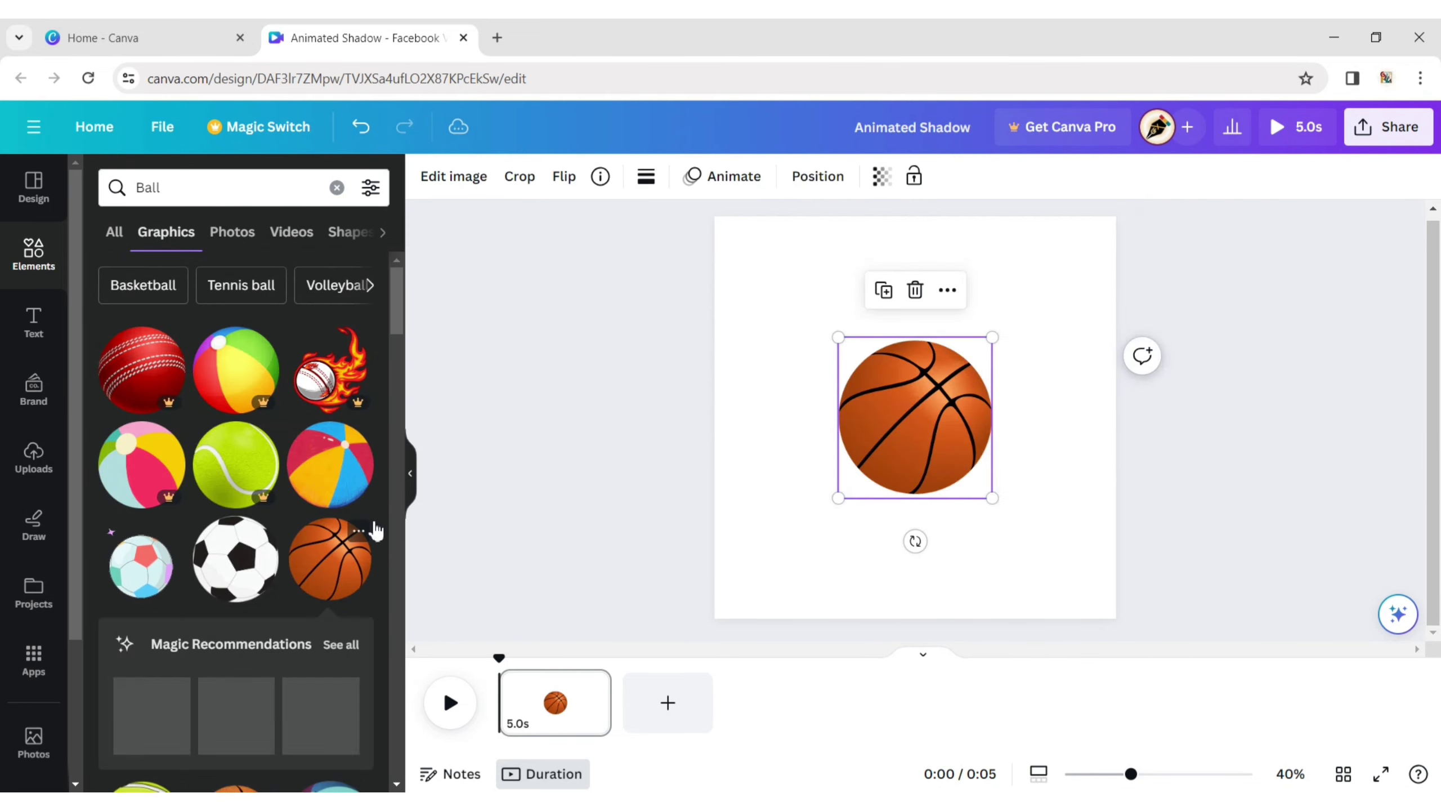
pyautogui.click(410, 473)
pyautogui.moveTo(828, 497); pyautogui.dragTo(743, 529)
# - Add a blurred graphic from a 'Shadow' search and shrink it beneath the basketball
pyautogui.click(708, 455)
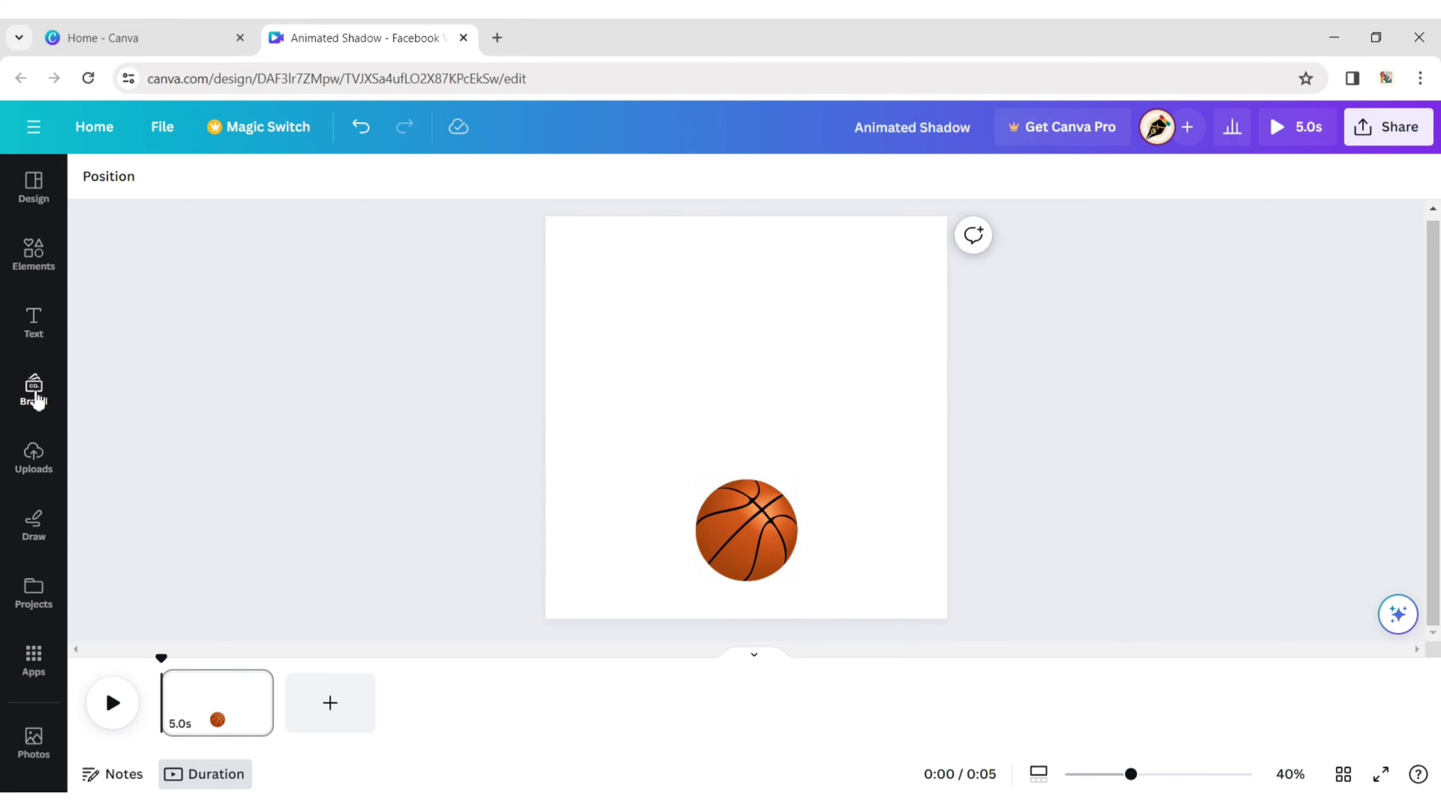
pyautogui.click(33, 256)
pyautogui.click(258, 186)
pyautogui.write('Shadow')
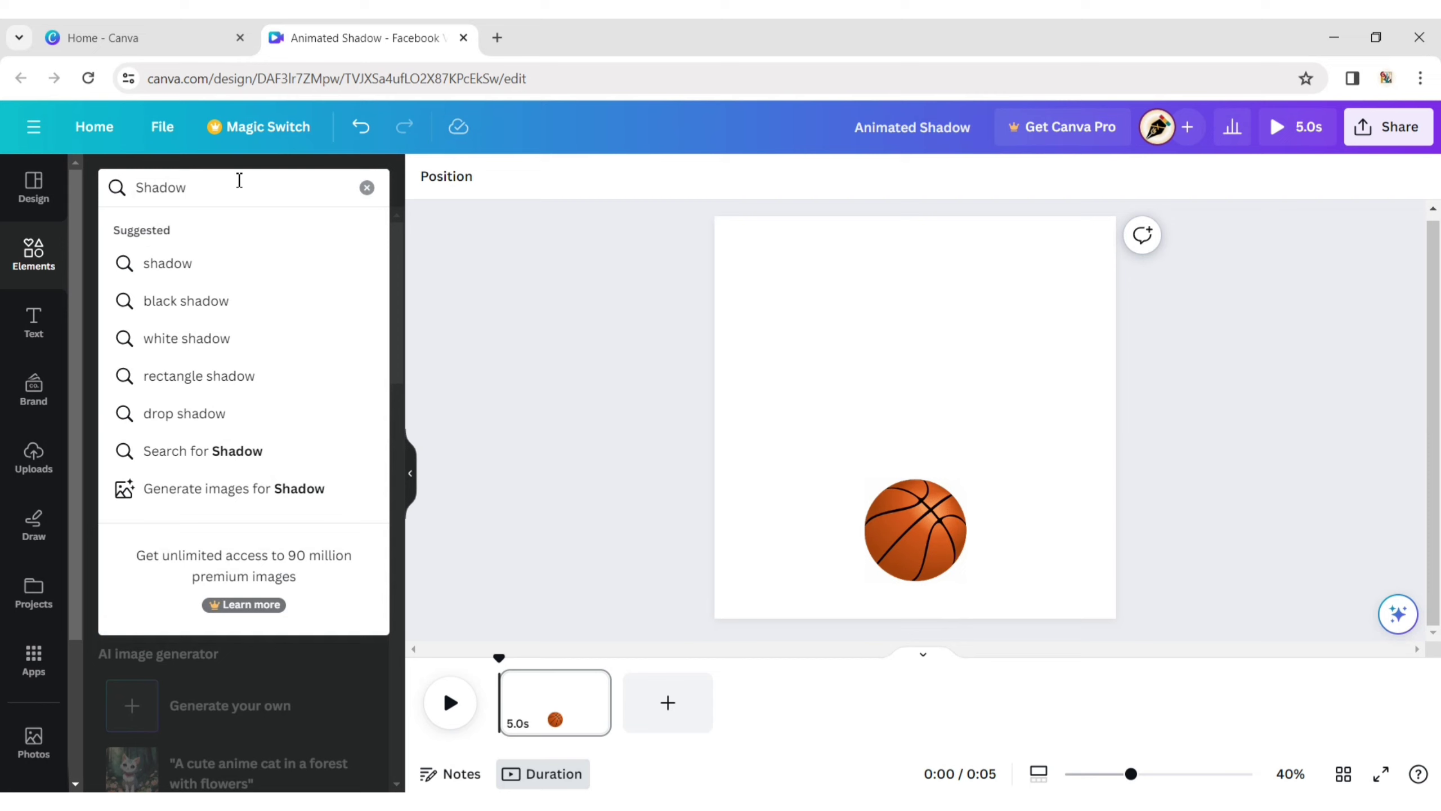
pyautogui.press('Return')
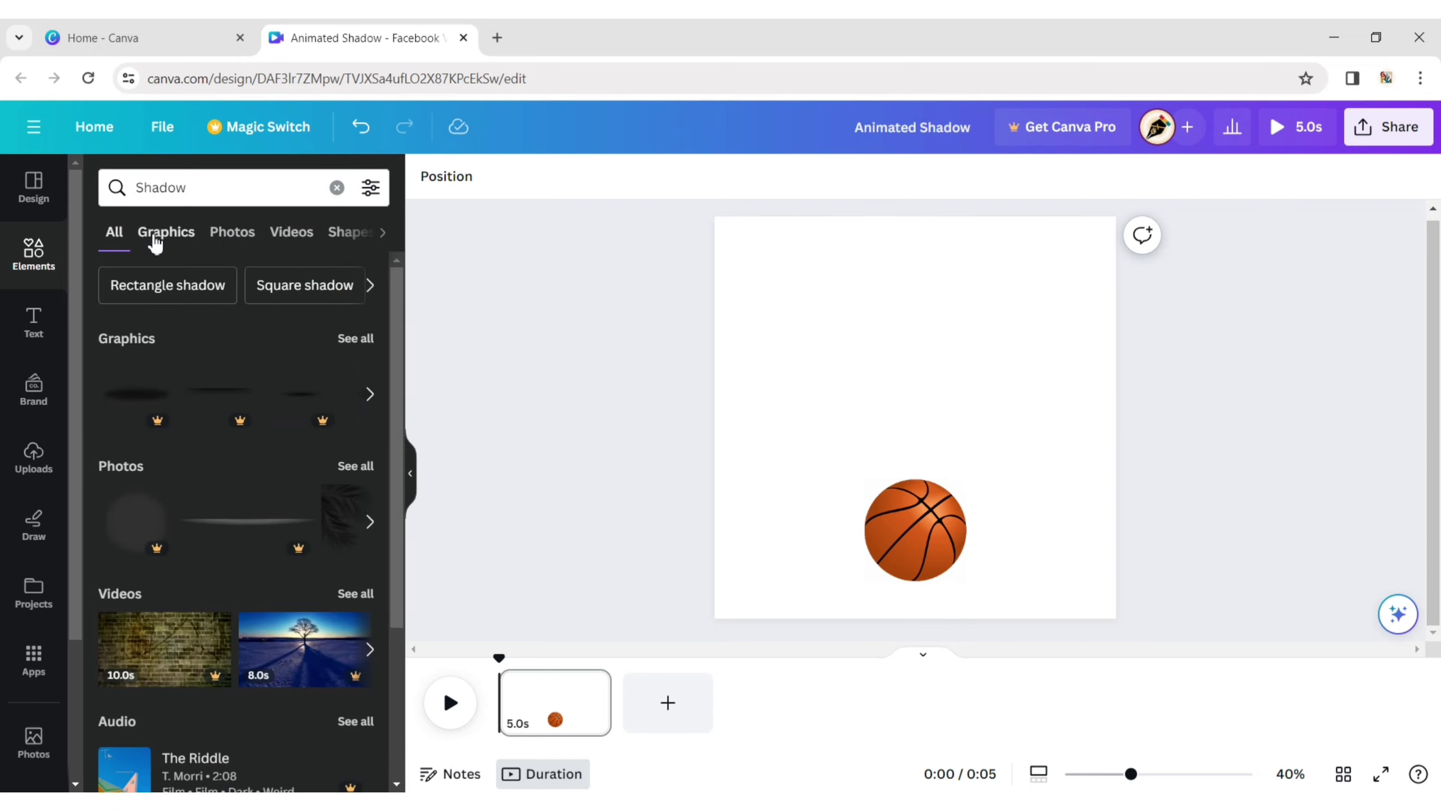
pyautogui.click(156, 243)
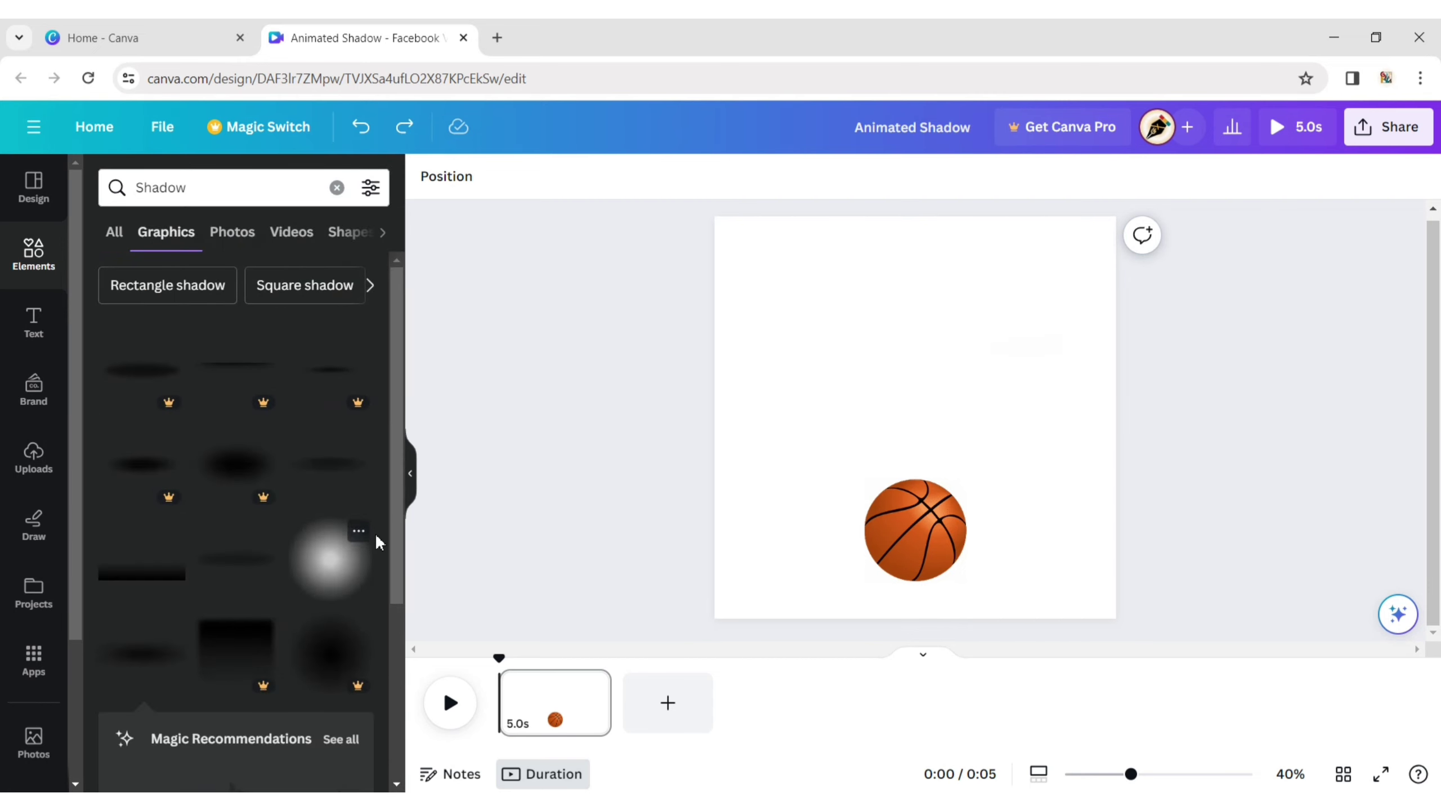
pyautogui.click(156, 375)
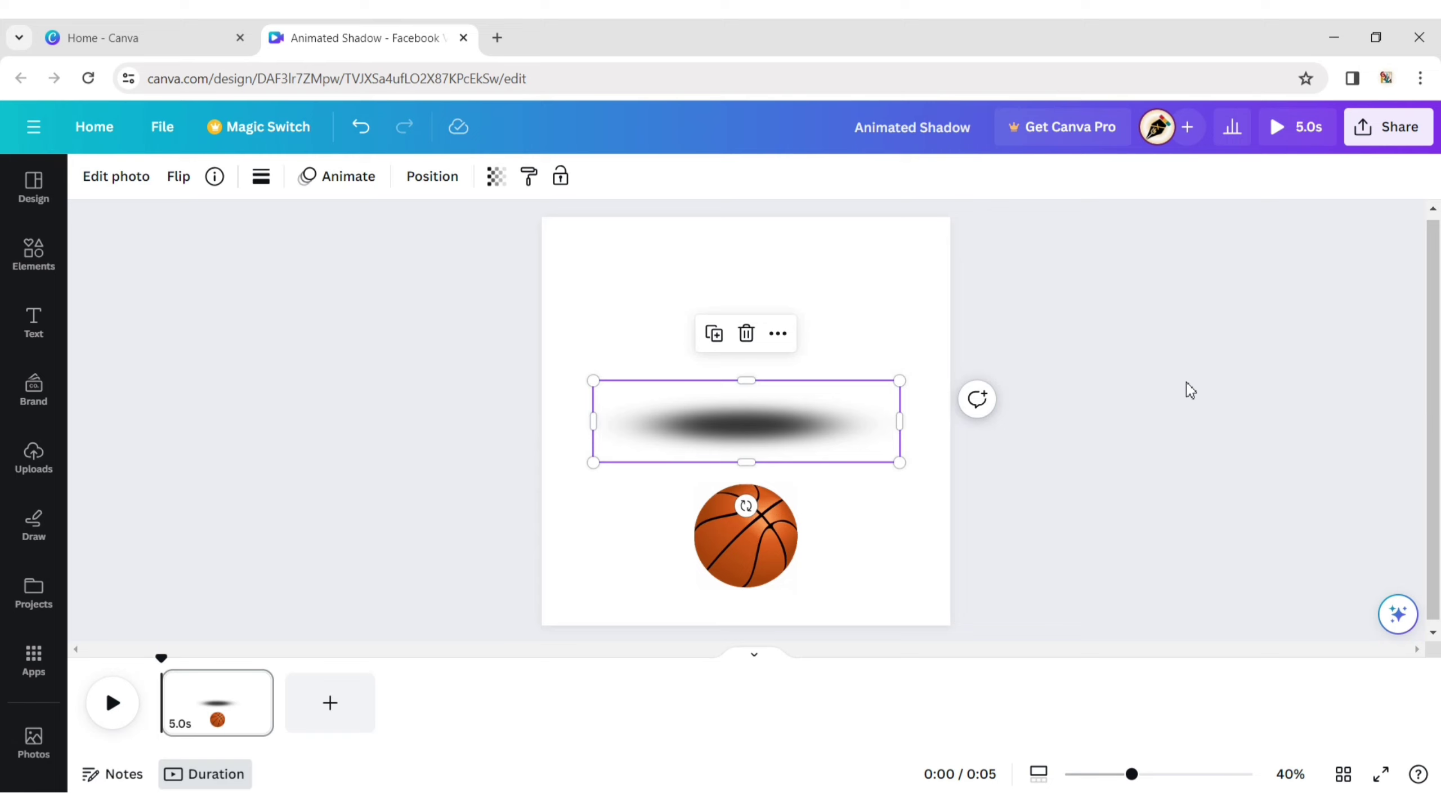
pyautogui.moveTo(899, 461); pyautogui.dragTo(755, 578)
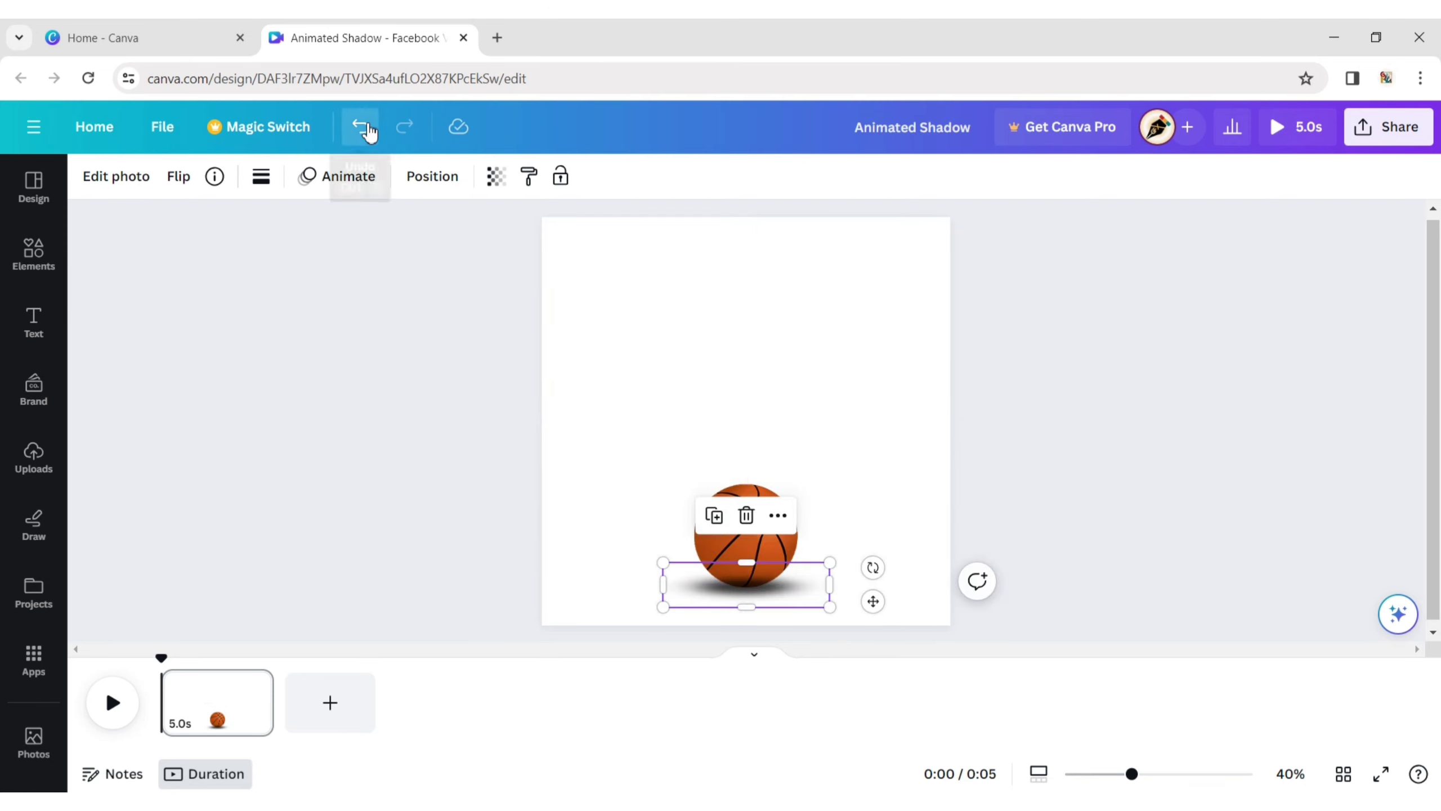
# - Undo the shadow change and drag the basketball layer above the shadow in Layers
pyautogui.click(366, 129)
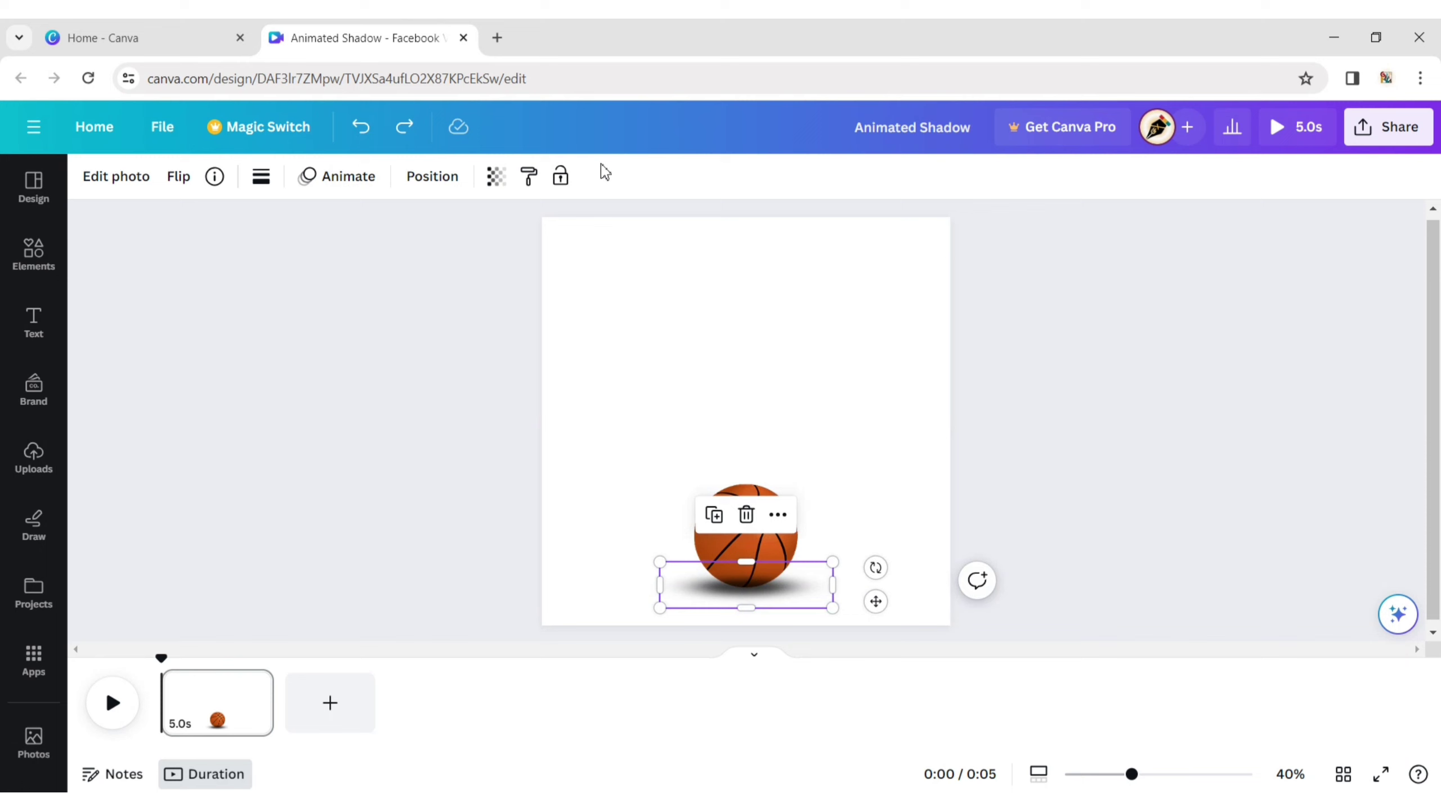
pyautogui.click(432, 178)
pyautogui.click(315, 181)
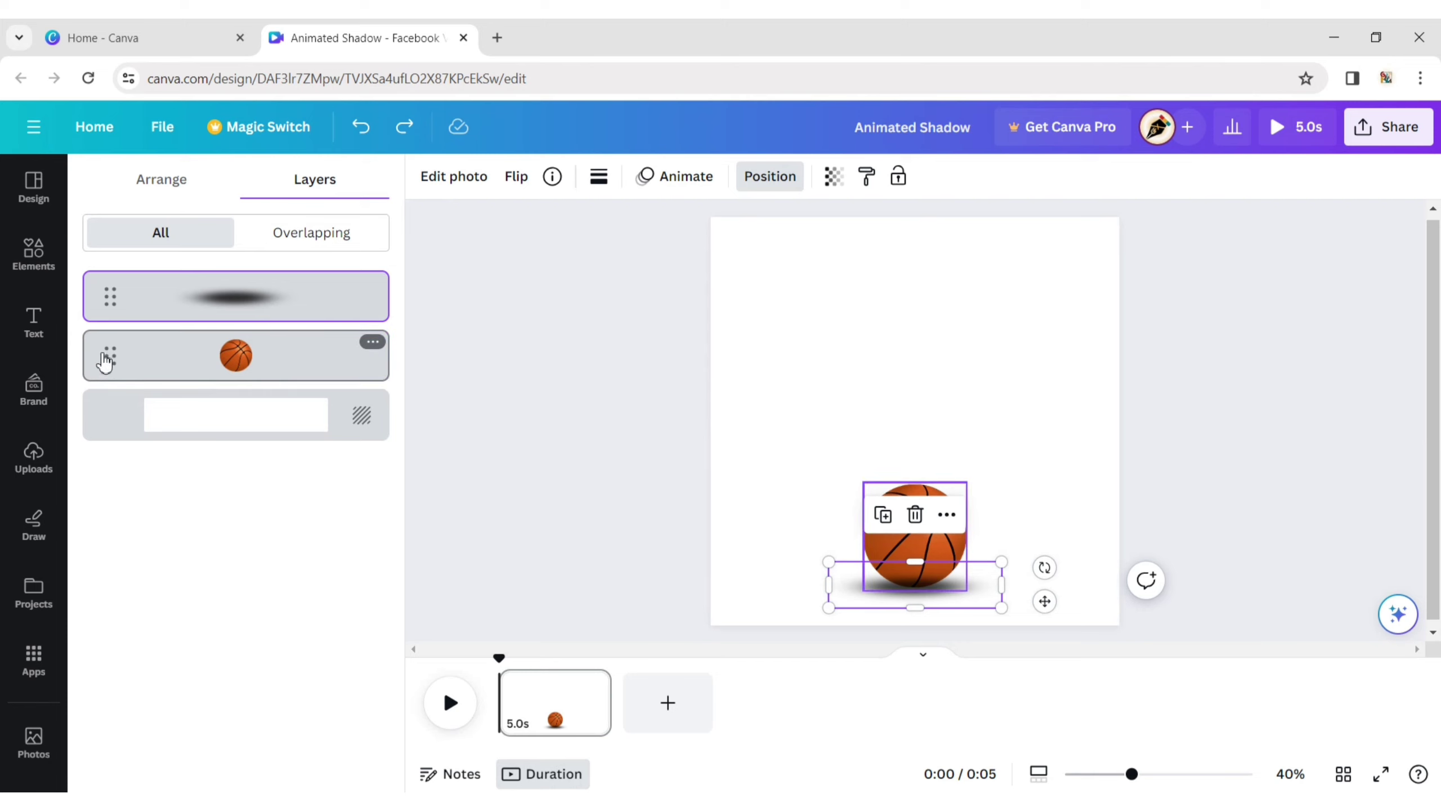
pyautogui.moveTo(105, 362); pyautogui.dragTo(108, 281)
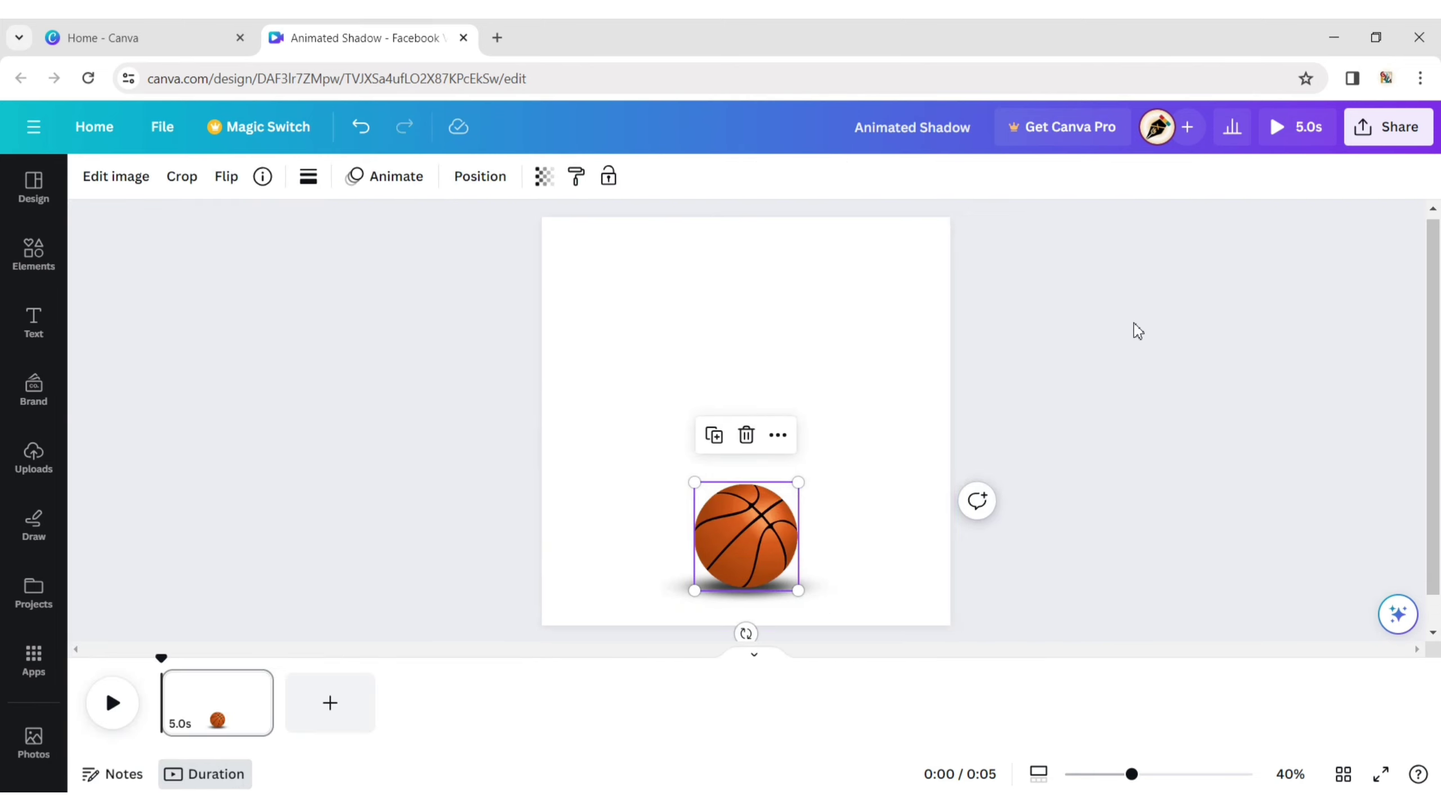
pyautogui.click(1137, 331)
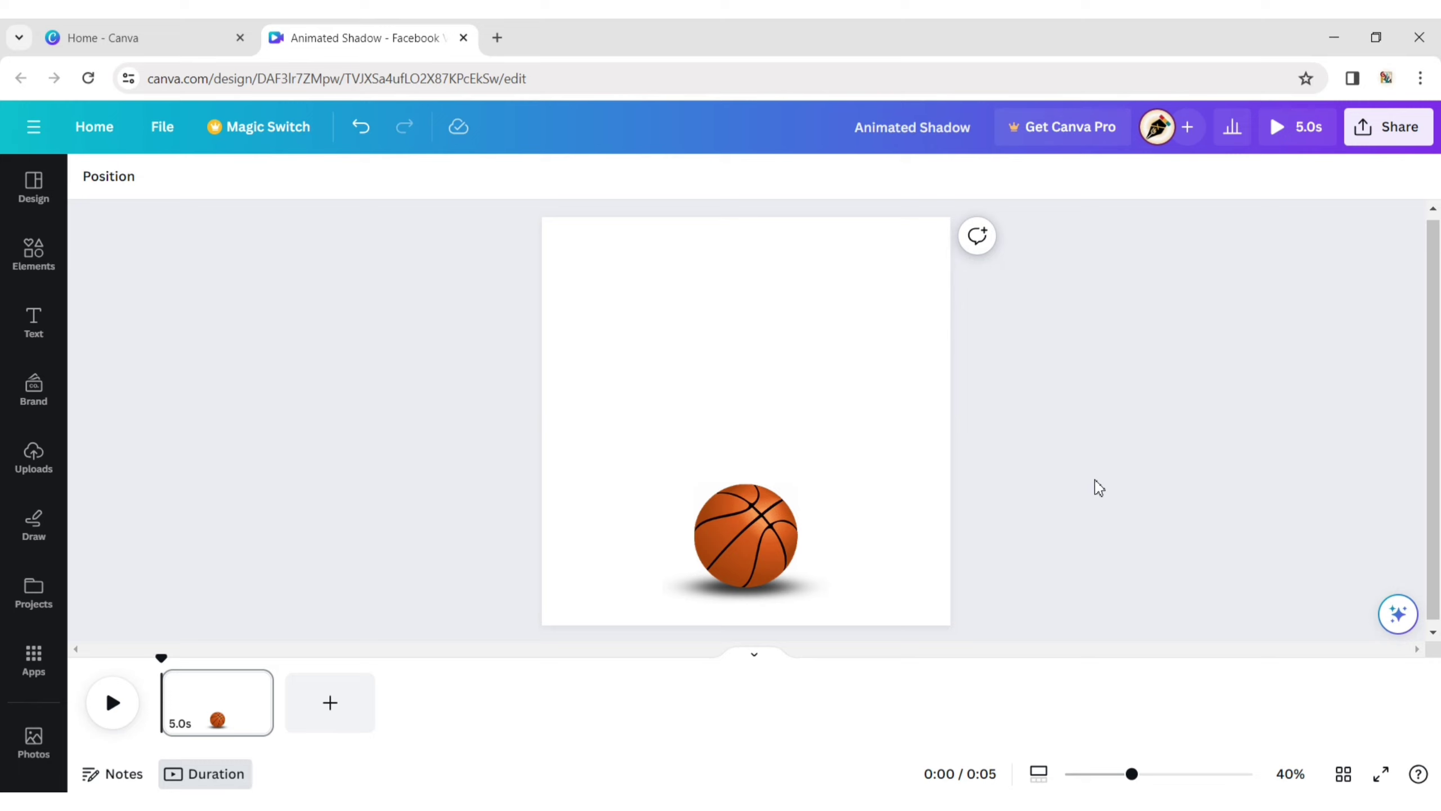
# - Trim the page to 2.0 seconds and duplicate it into a second 2-second page
pyautogui.click(256, 716)
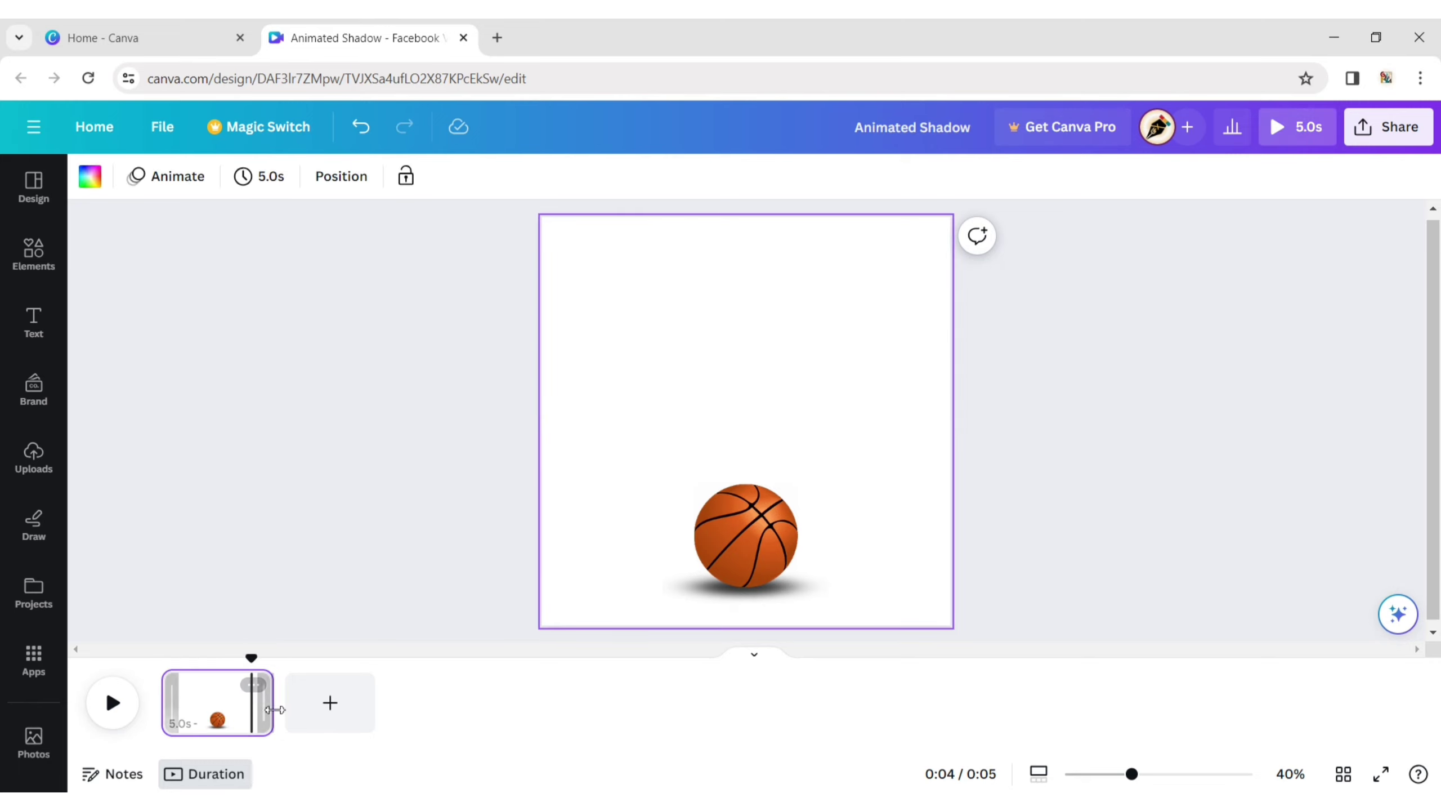
pyautogui.moveTo(274, 704); pyautogui.dragTo(203, 703)
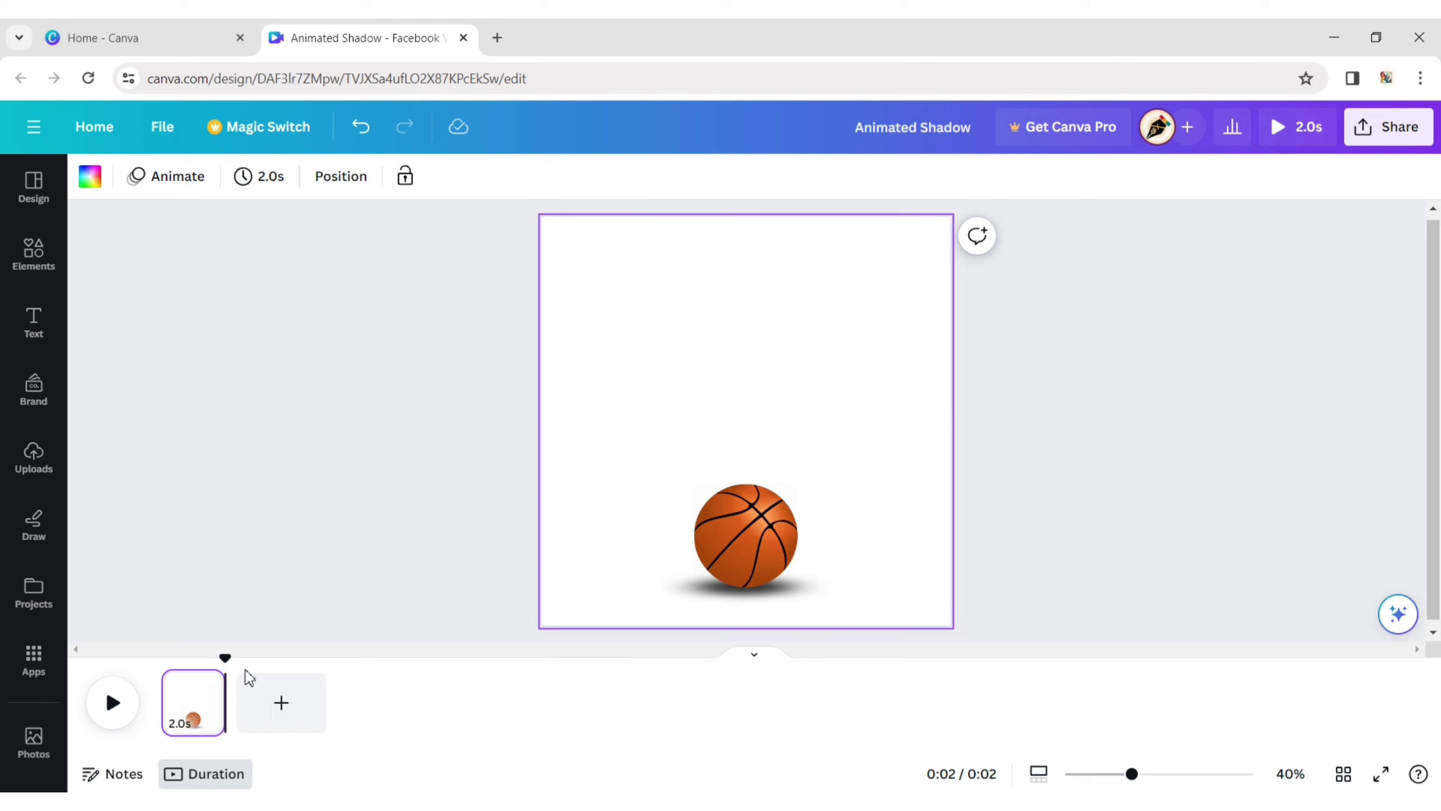
pyautogui.click(190, 701)
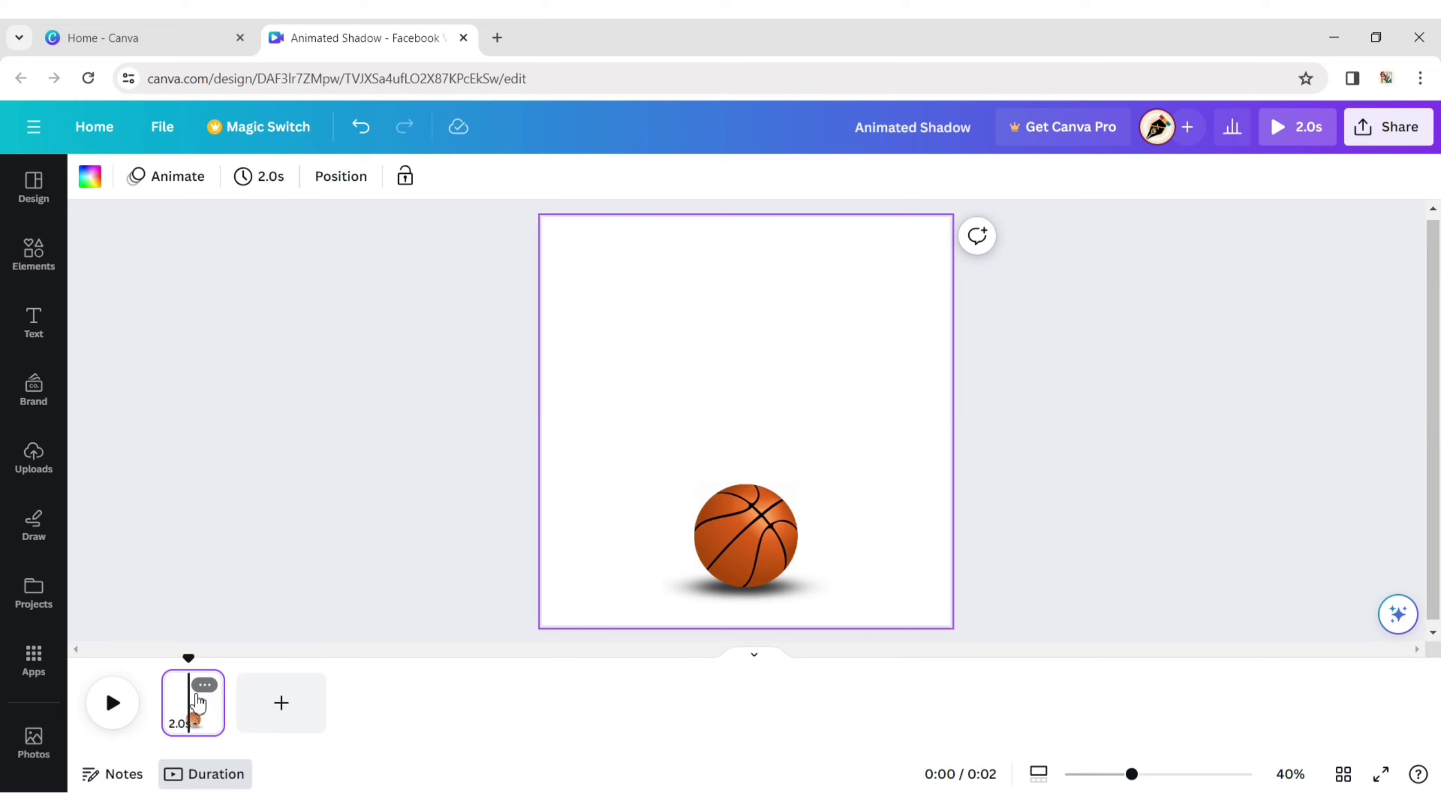
pyautogui.click(204, 687)
pyautogui.click(309, 392)
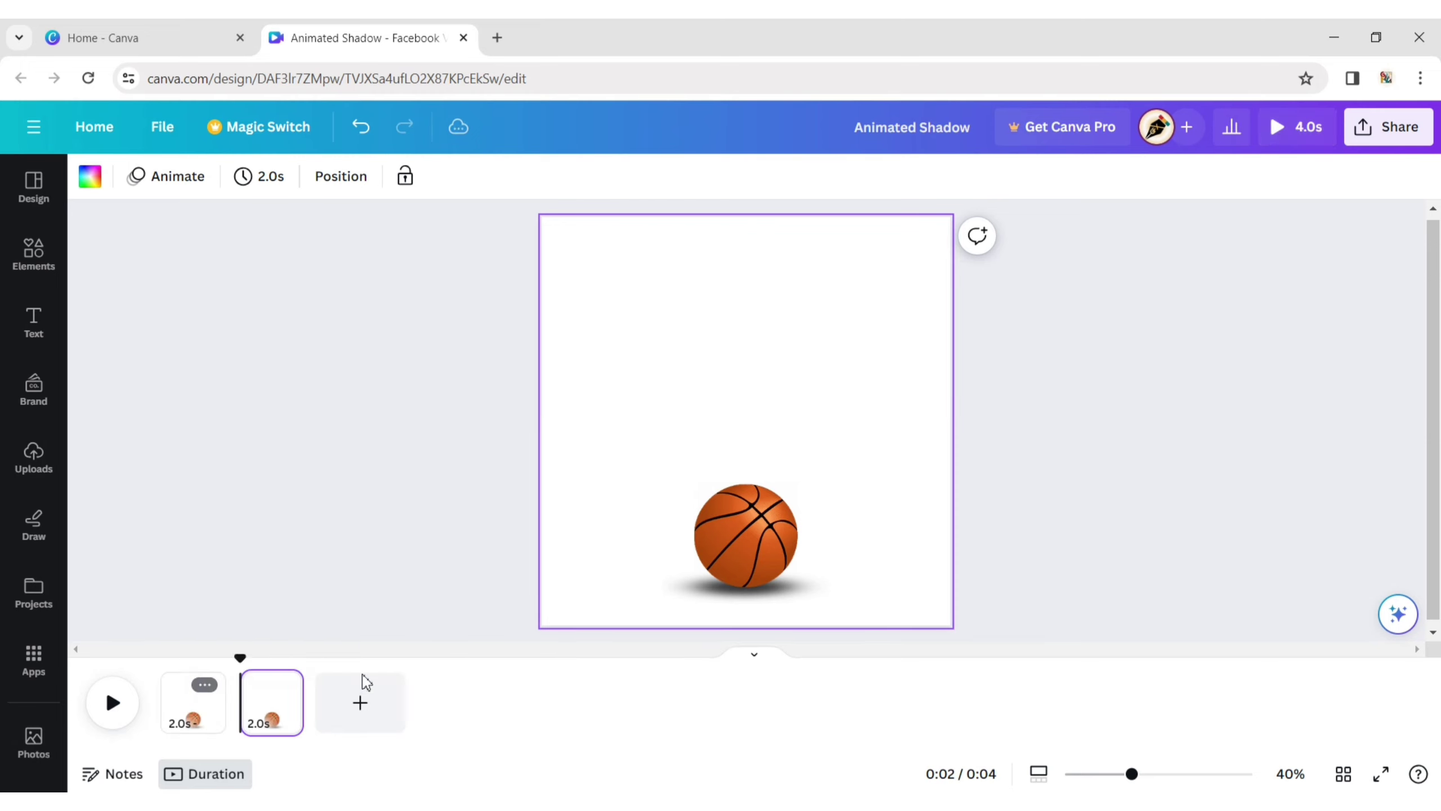
pyautogui.click(276, 709)
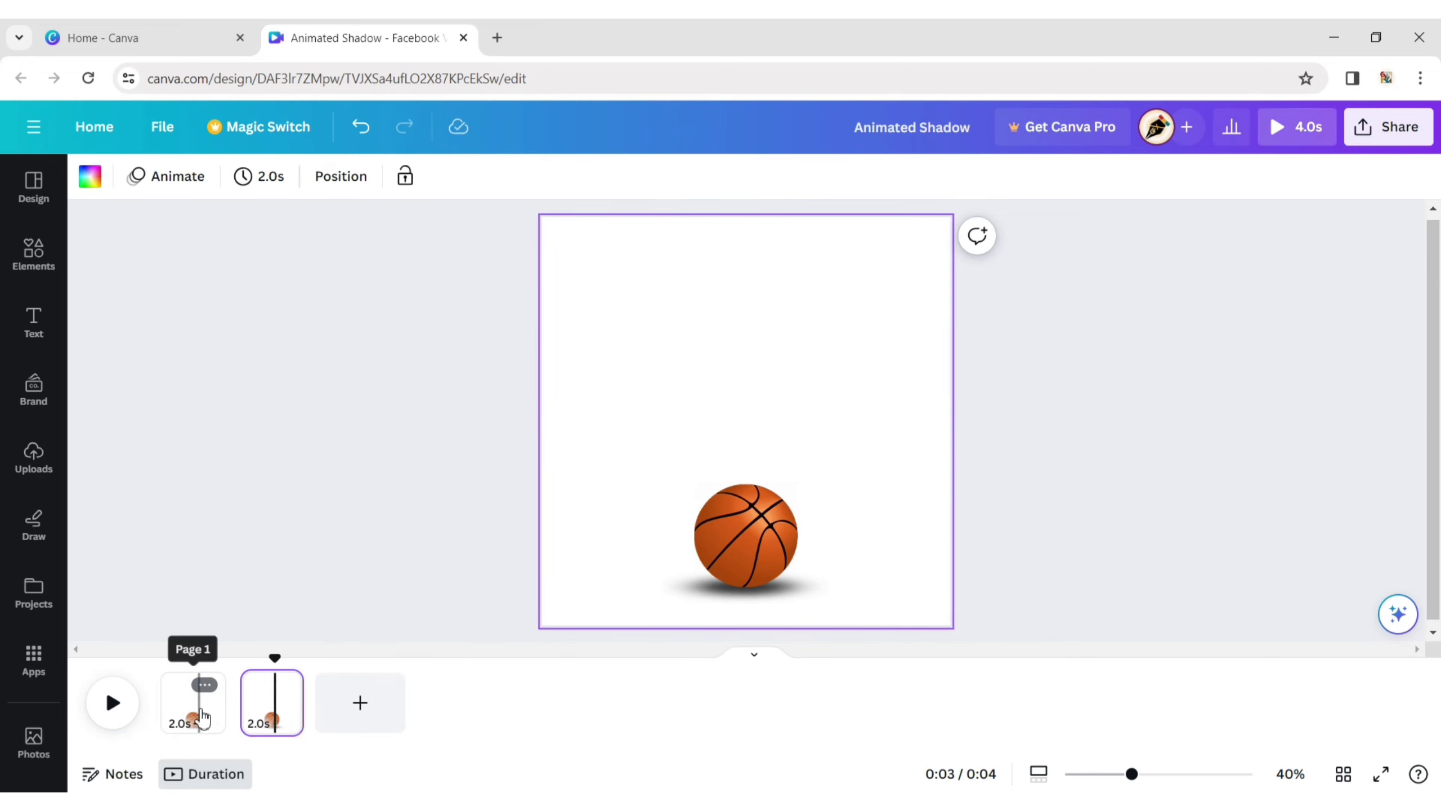
pyautogui.click(201, 719)
# - On page 1, move the basketball to the top and set the shadow's transparency to 0
pyautogui.click(766, 533)
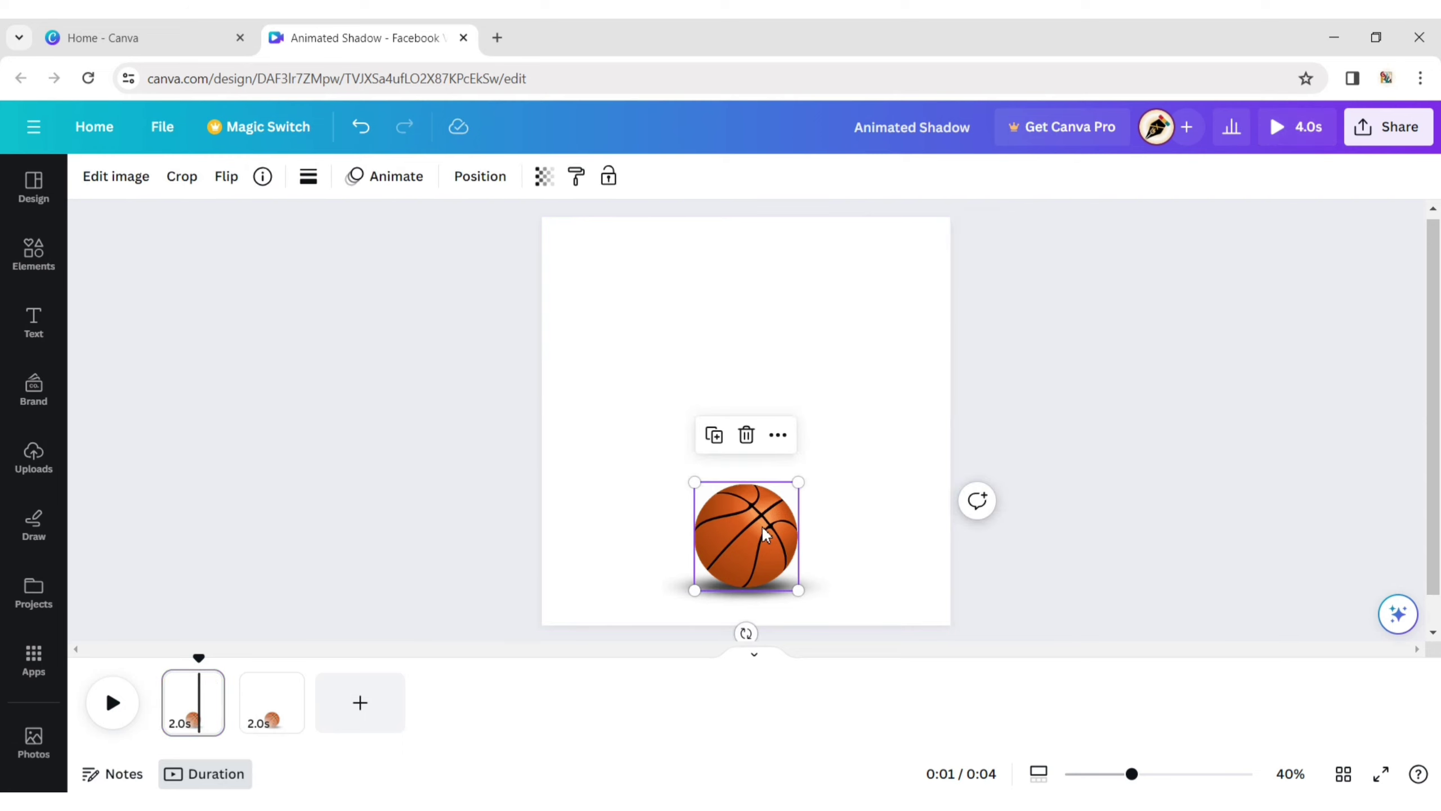
pyautogui.moveTo(764, 529); pyautogui.dragTo(767, 304)
pyautogui.click(747, 598)
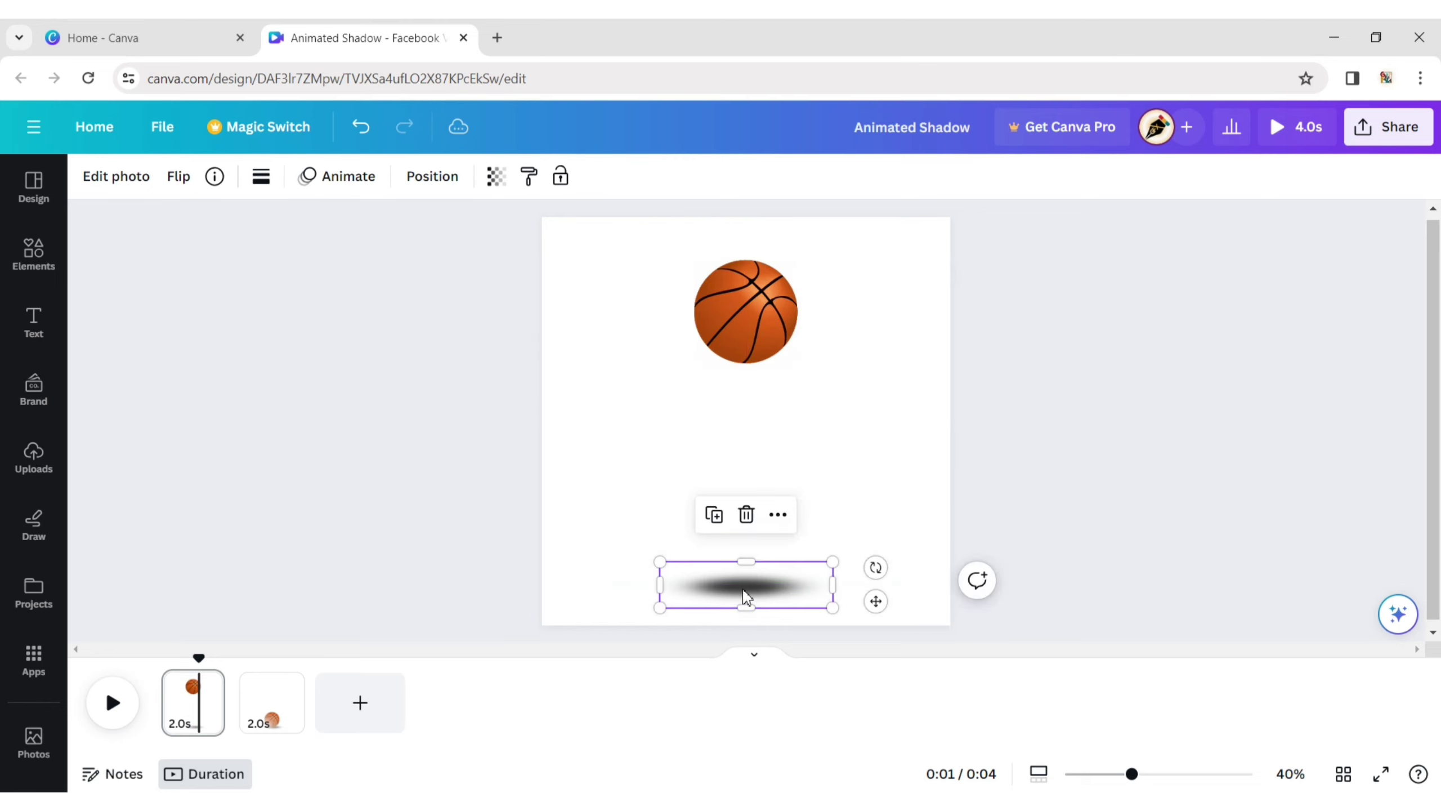
pyautogui.click(496, 177)
pyautogui.moveTo(499, 254); pyautogui.dragTo(303, 312)
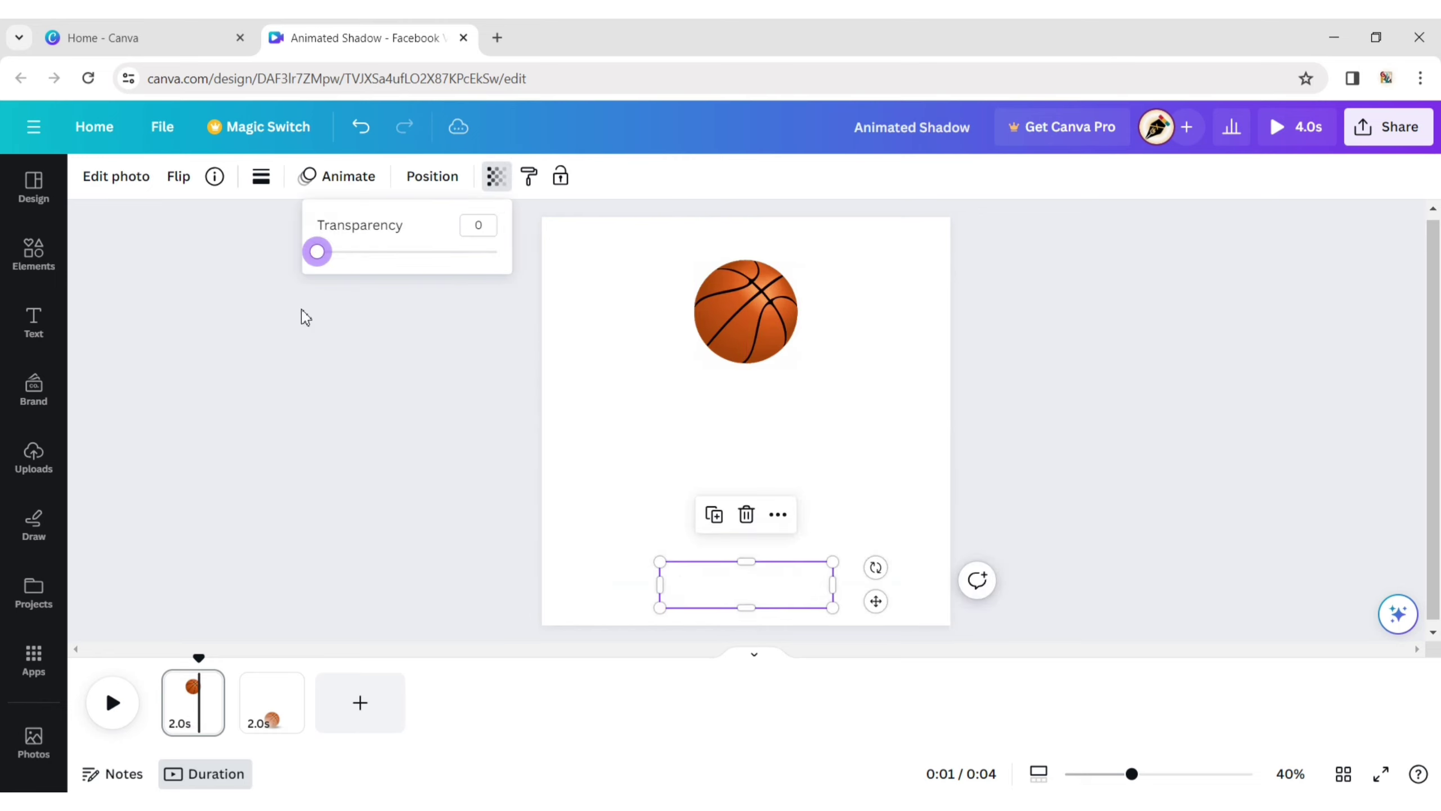
pyautogui.click(888, 403)
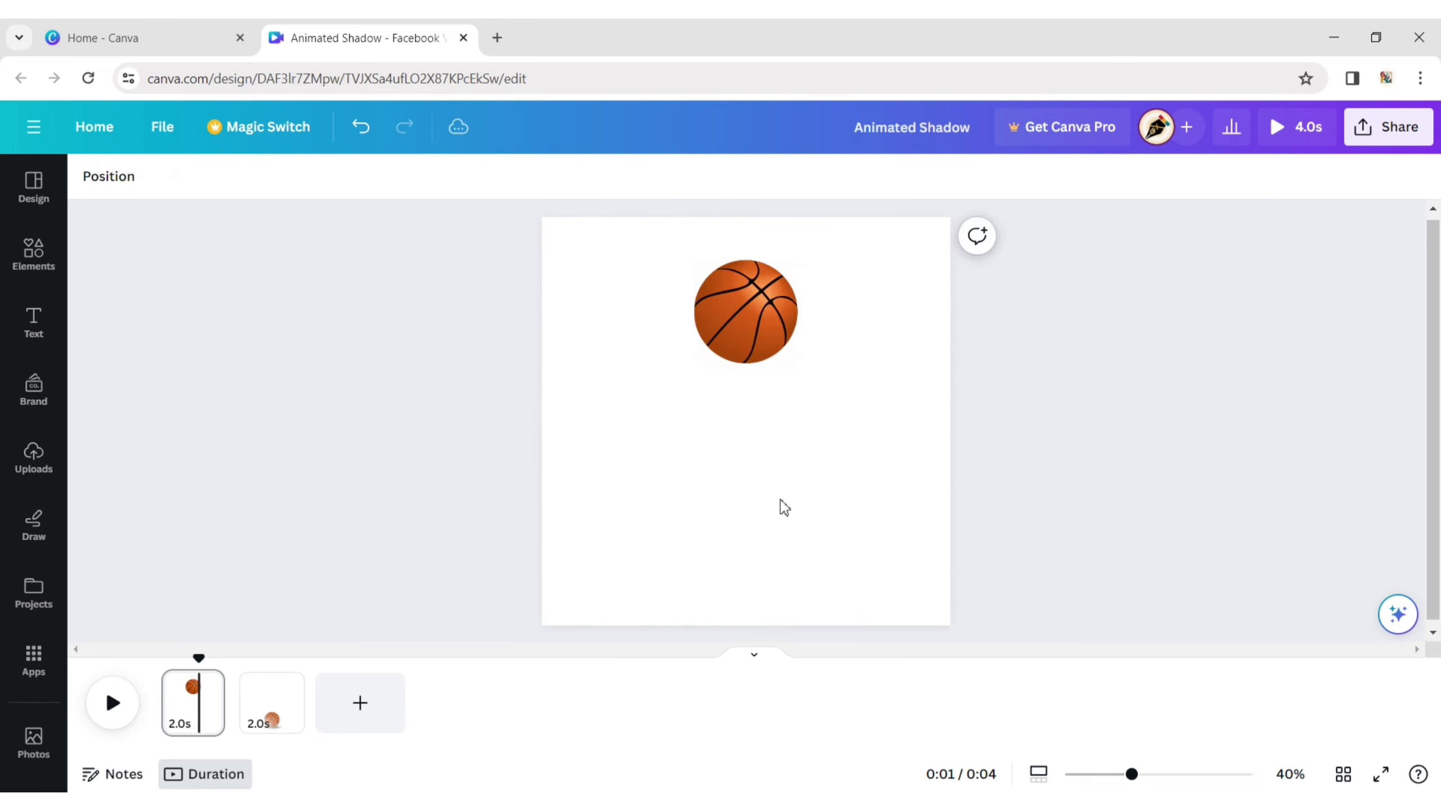
pyautogui.click(197, 709)
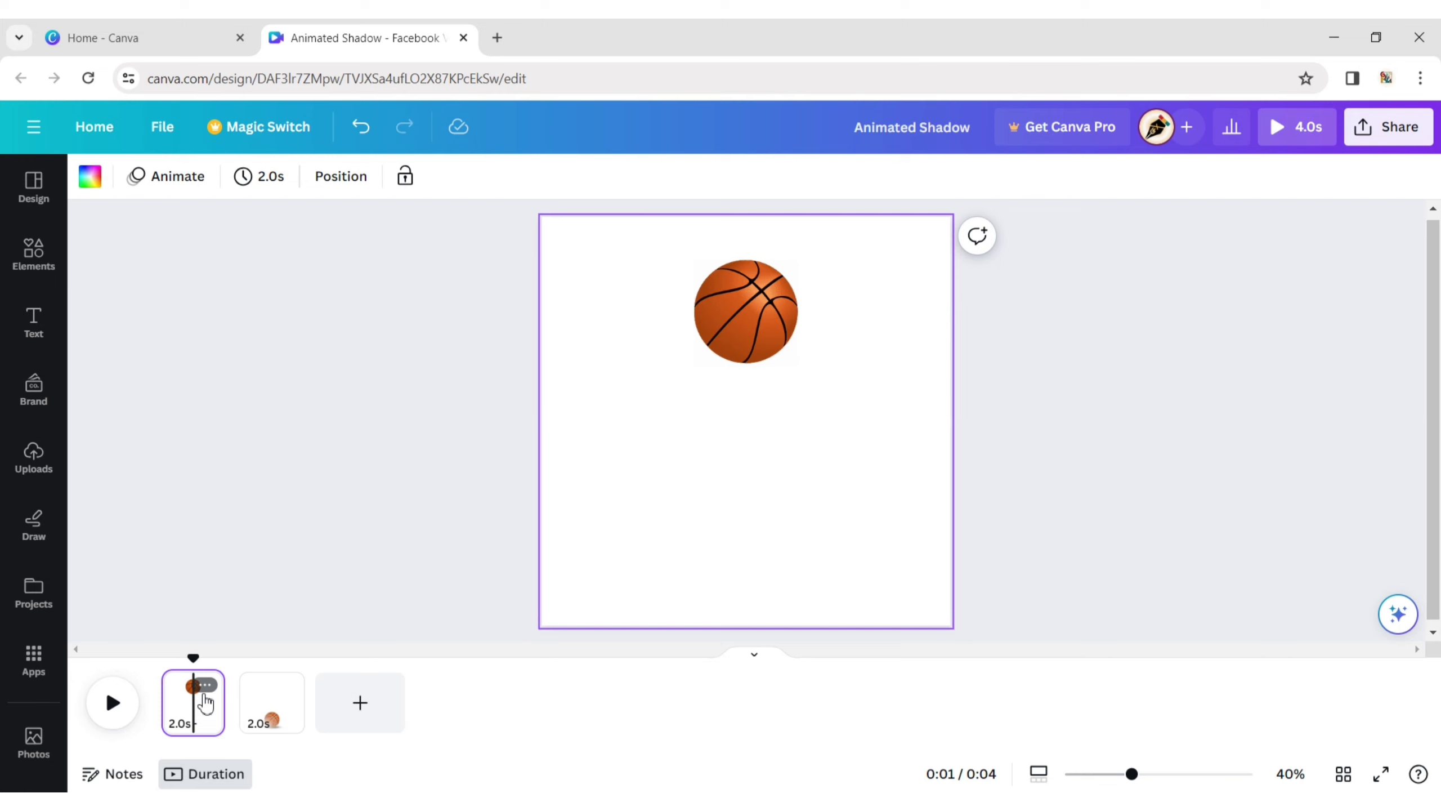
# - Duplicate the page, lower the ball about 48 px, and adjust the shadow's transparency
pyautogui.click(205, 684)
pyautogui.click(282, 392)
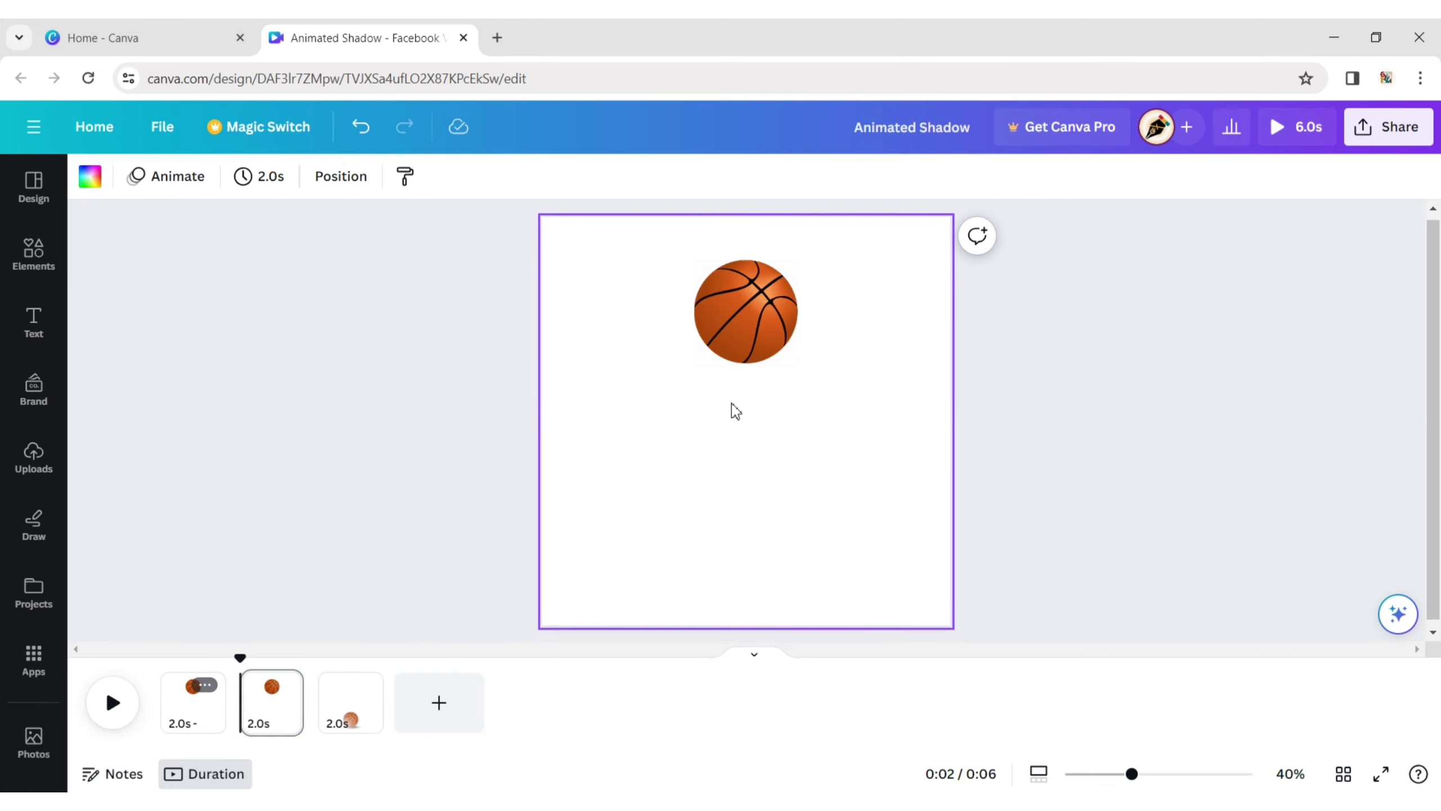
pyautogui.click(754, 348)
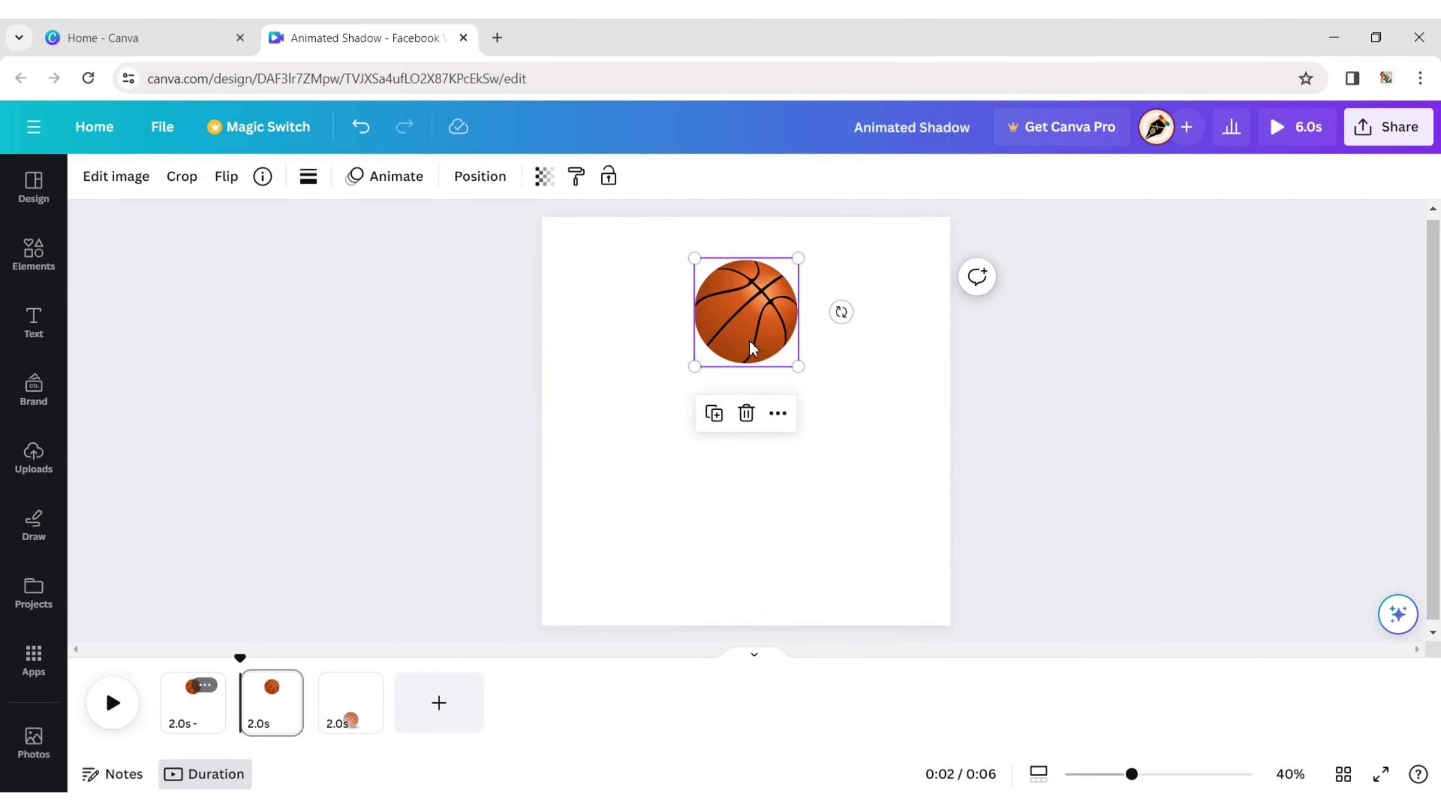
pyautogui.moveTo(752, 348); pyautogui.dragTo(751, 375)
pyautogui.click(738, 582)
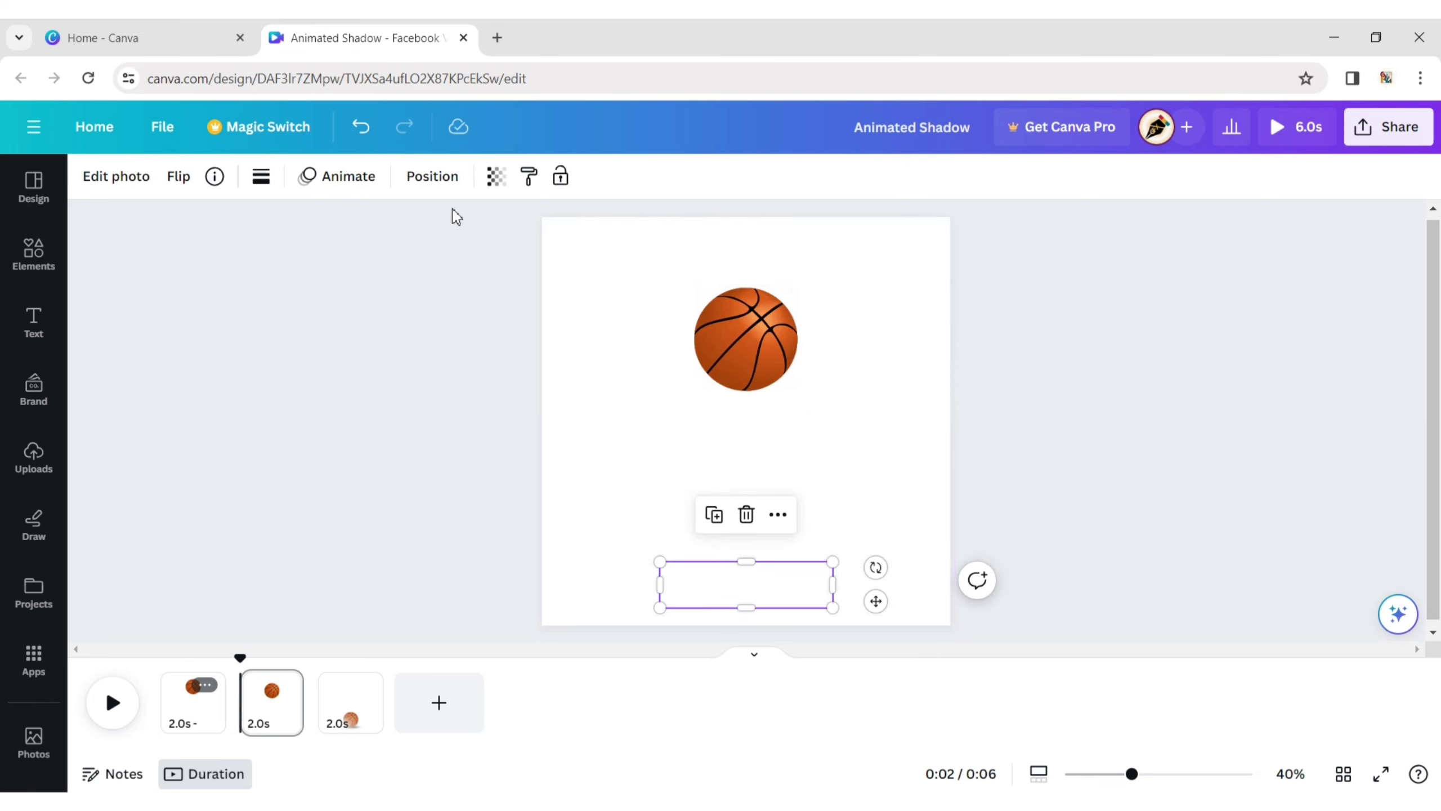
pyautogui.click(489, 186)
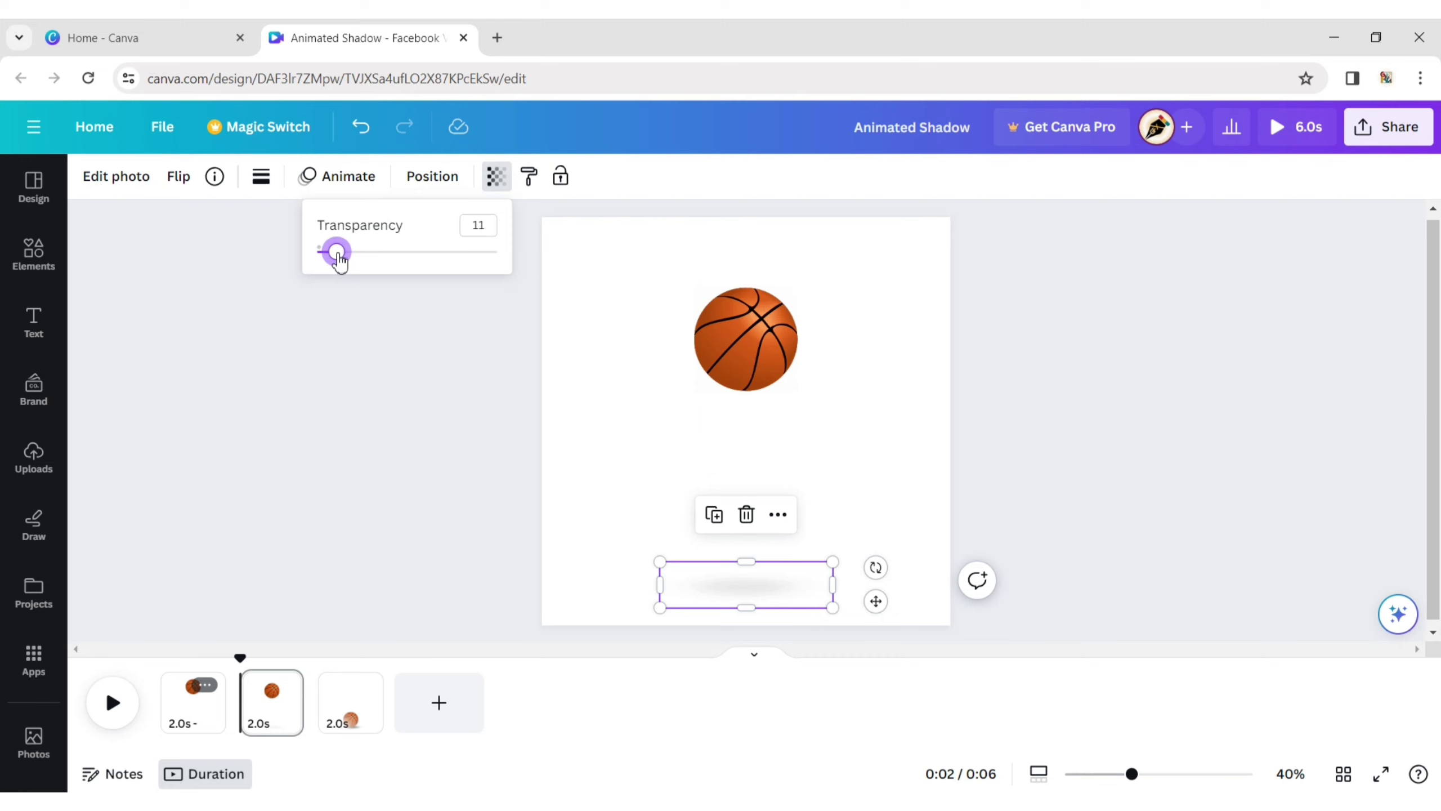
pyautogui.click(824, 404)
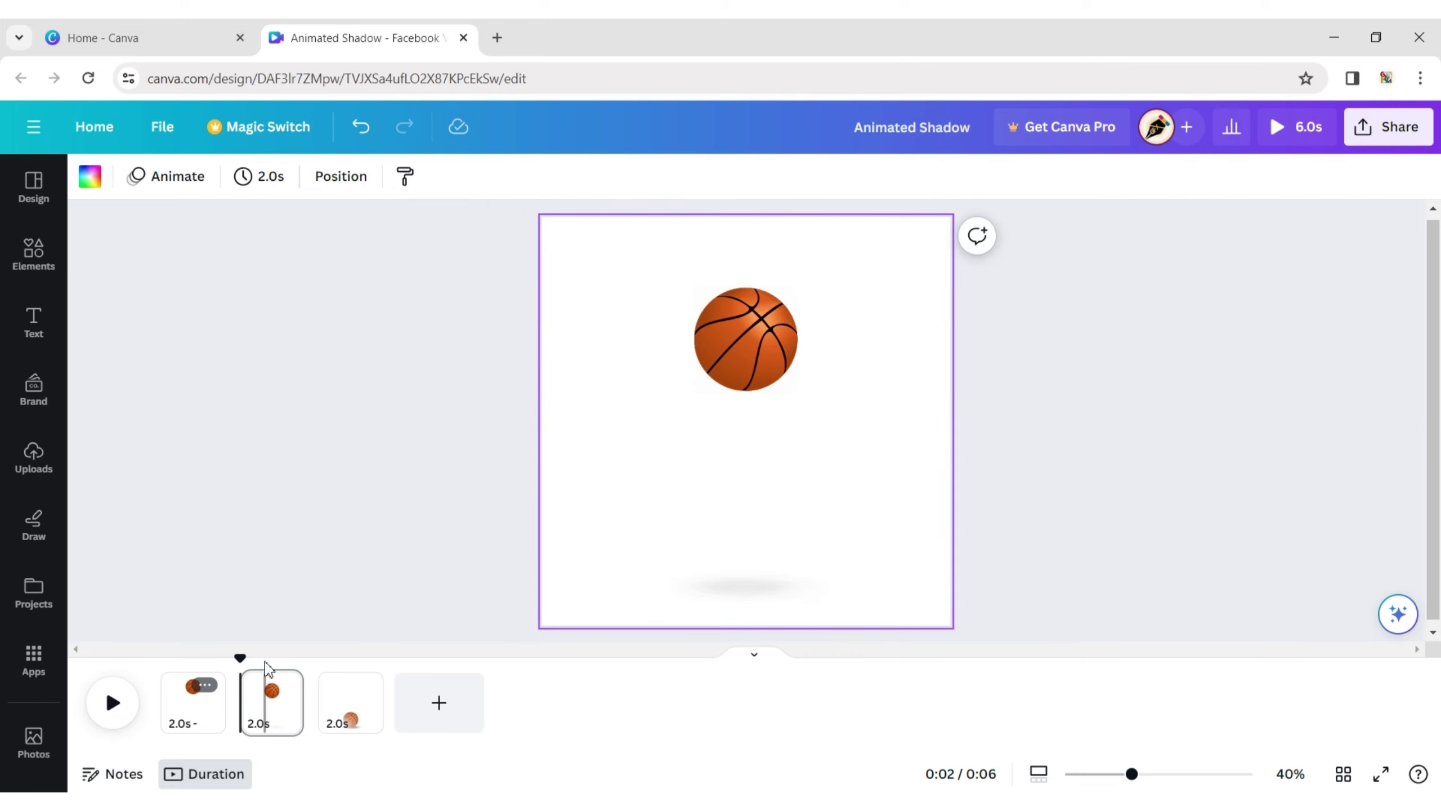
# - Duplicate page 2 and make the copy's shadow slightly darker
pyautogui.click(282, 687)
pyautogui.click(370, 390)
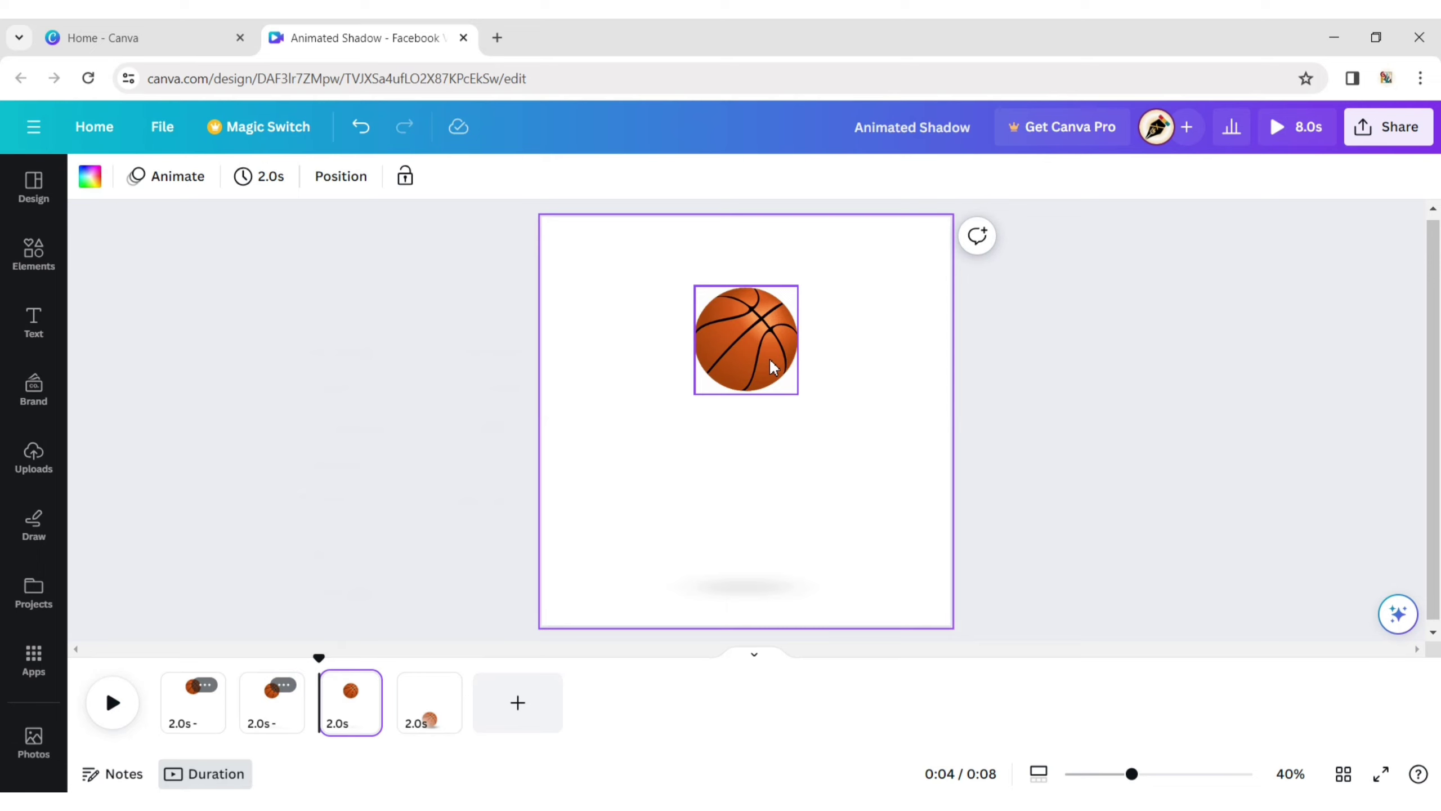
pyautogui.click(769, 358)
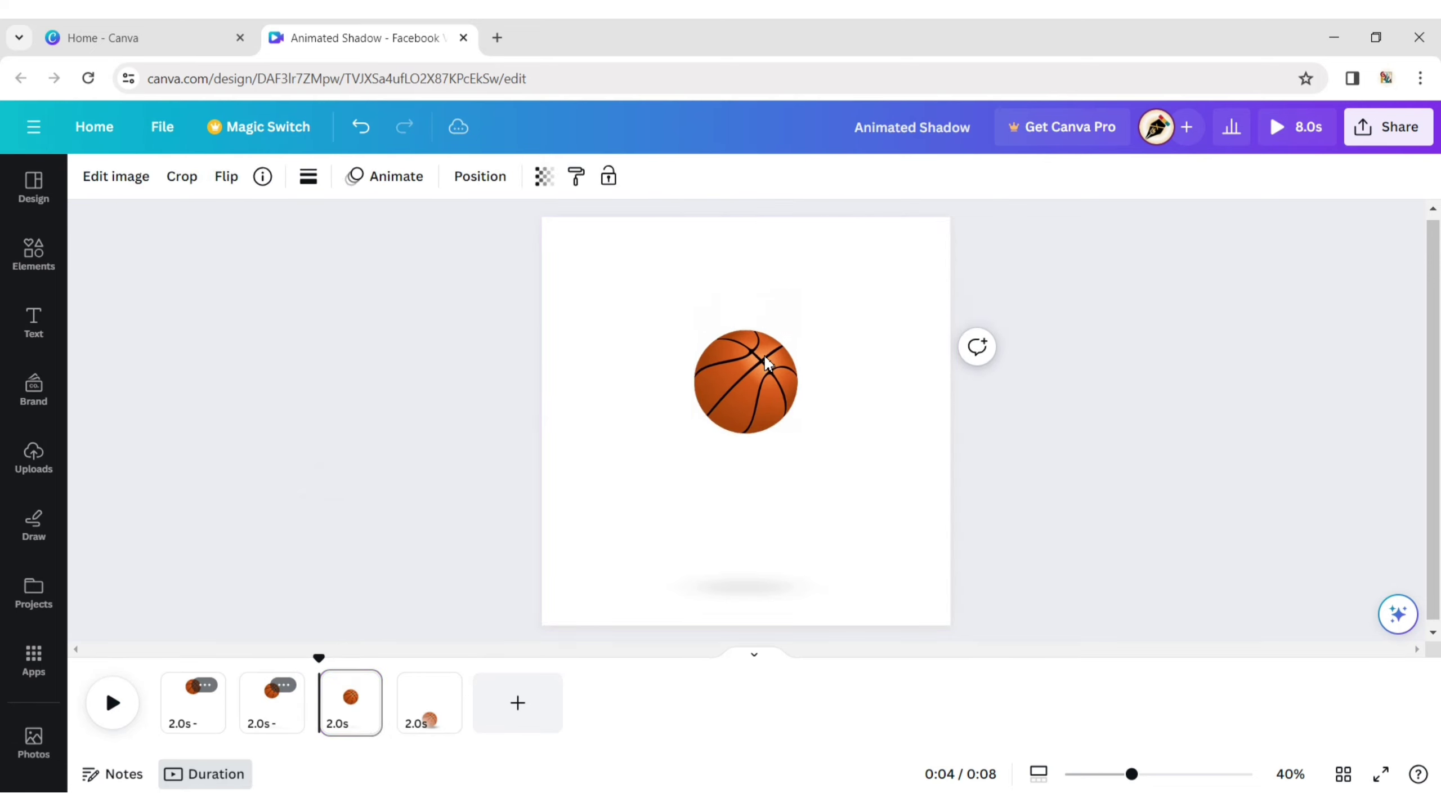
pyautogui.click(731, 599)
pyautogui.click(493, 177)
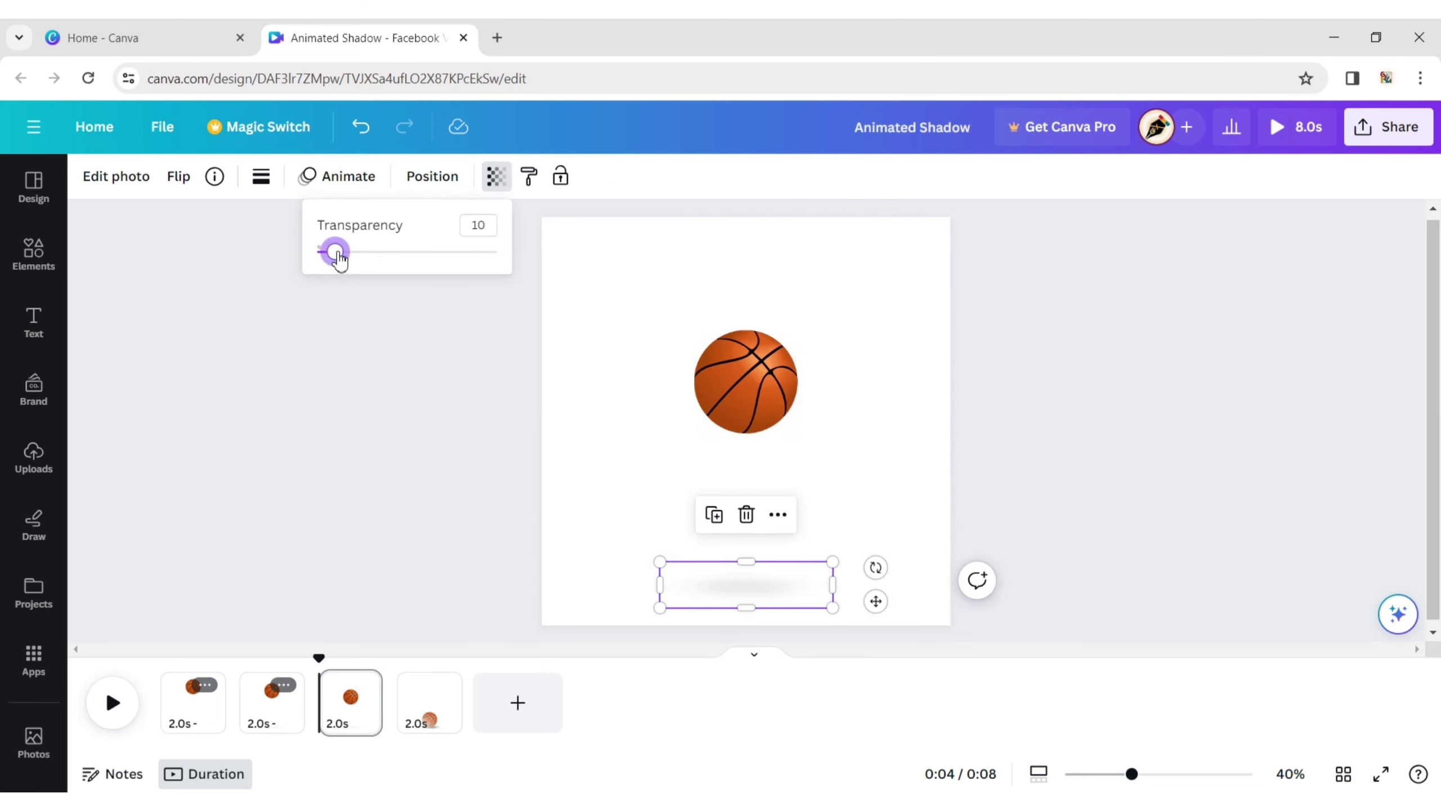
pyautogui.moveTo(339, 262); pyautogui.dragTo(348, 262)
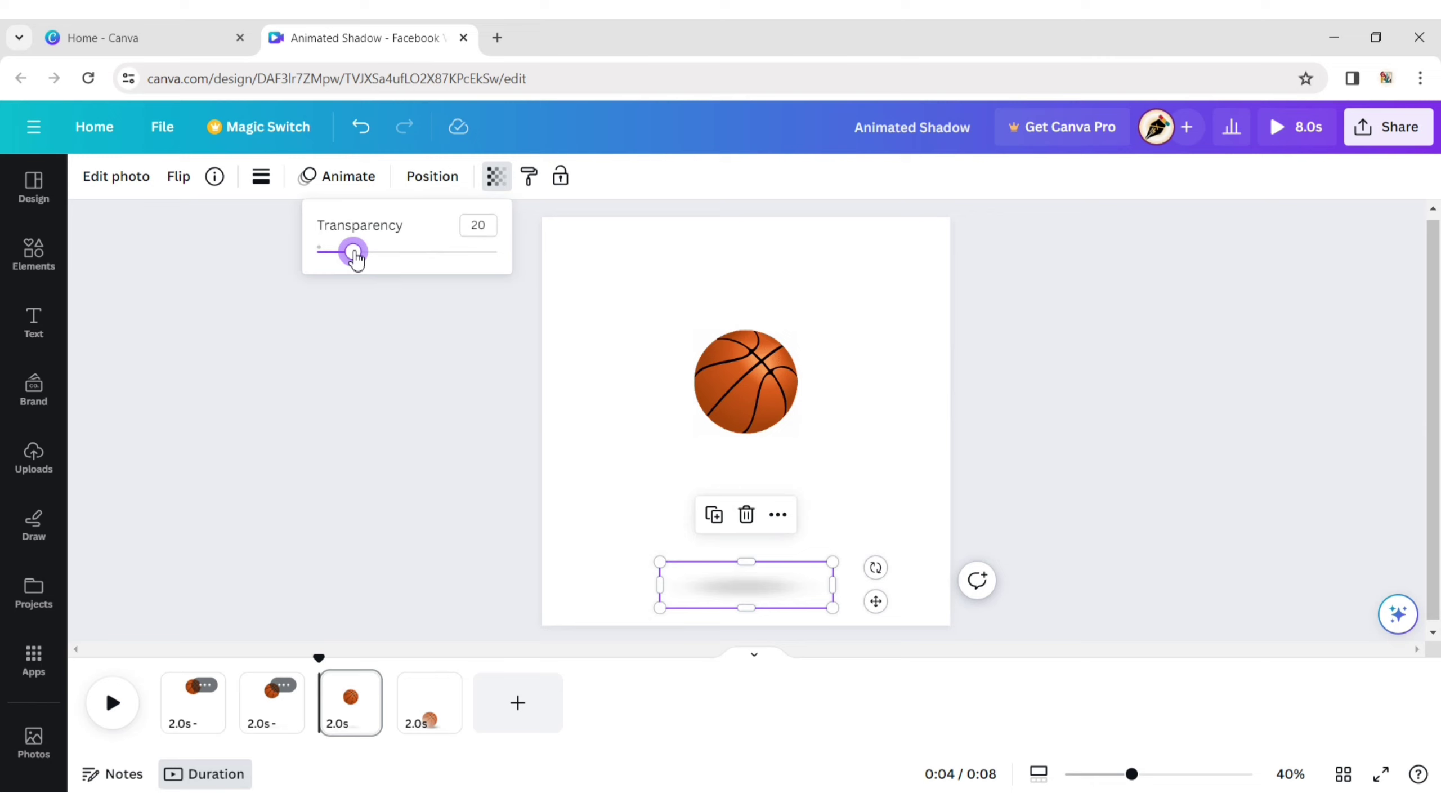
pyautogui.press('Escape')
pyautogui.press('Escape')
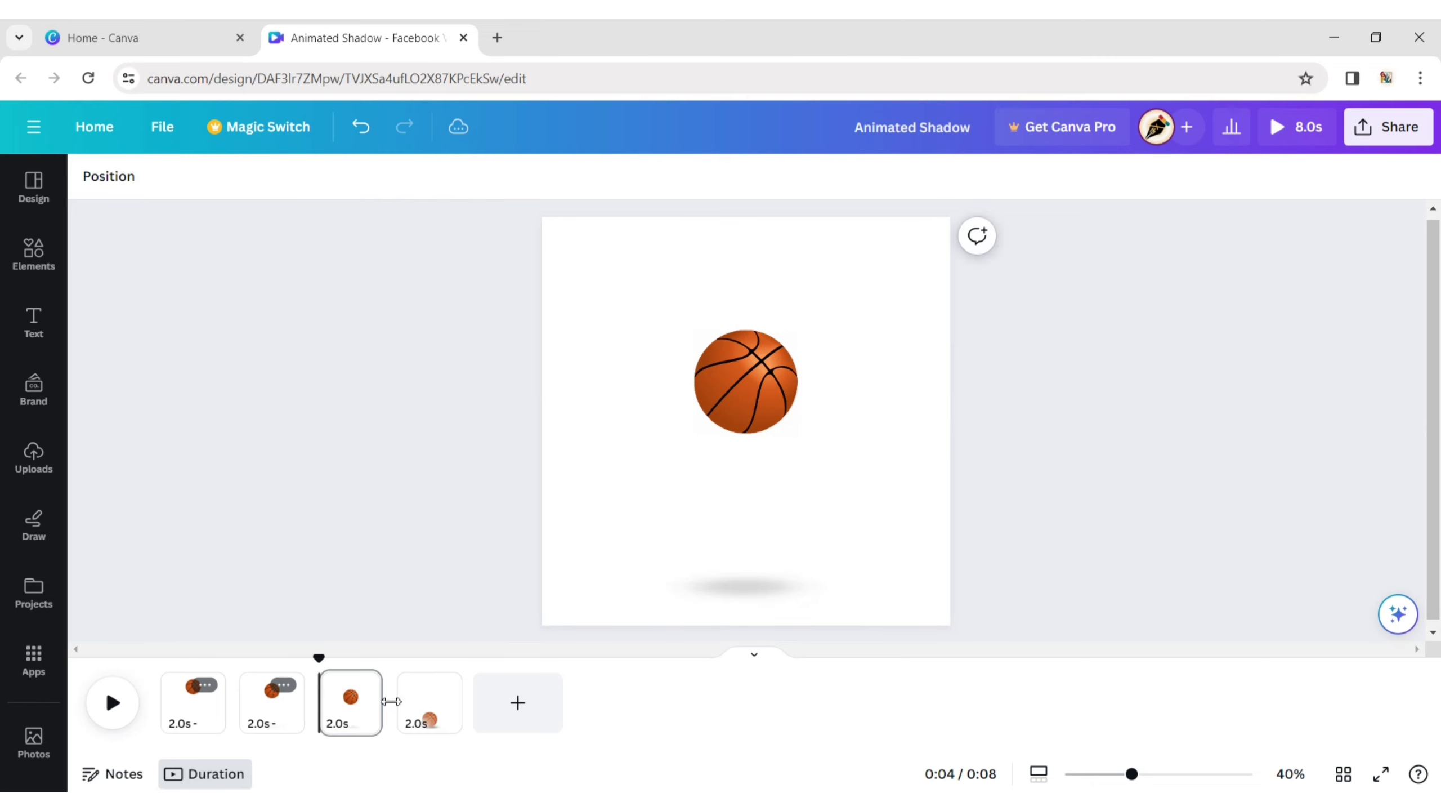
# - Duplicate page 3 and darken the copy's shadow further
pyautogui.click(361, 710)
pyautogui.click(362, 685)
pyautogui.click(434, 391)
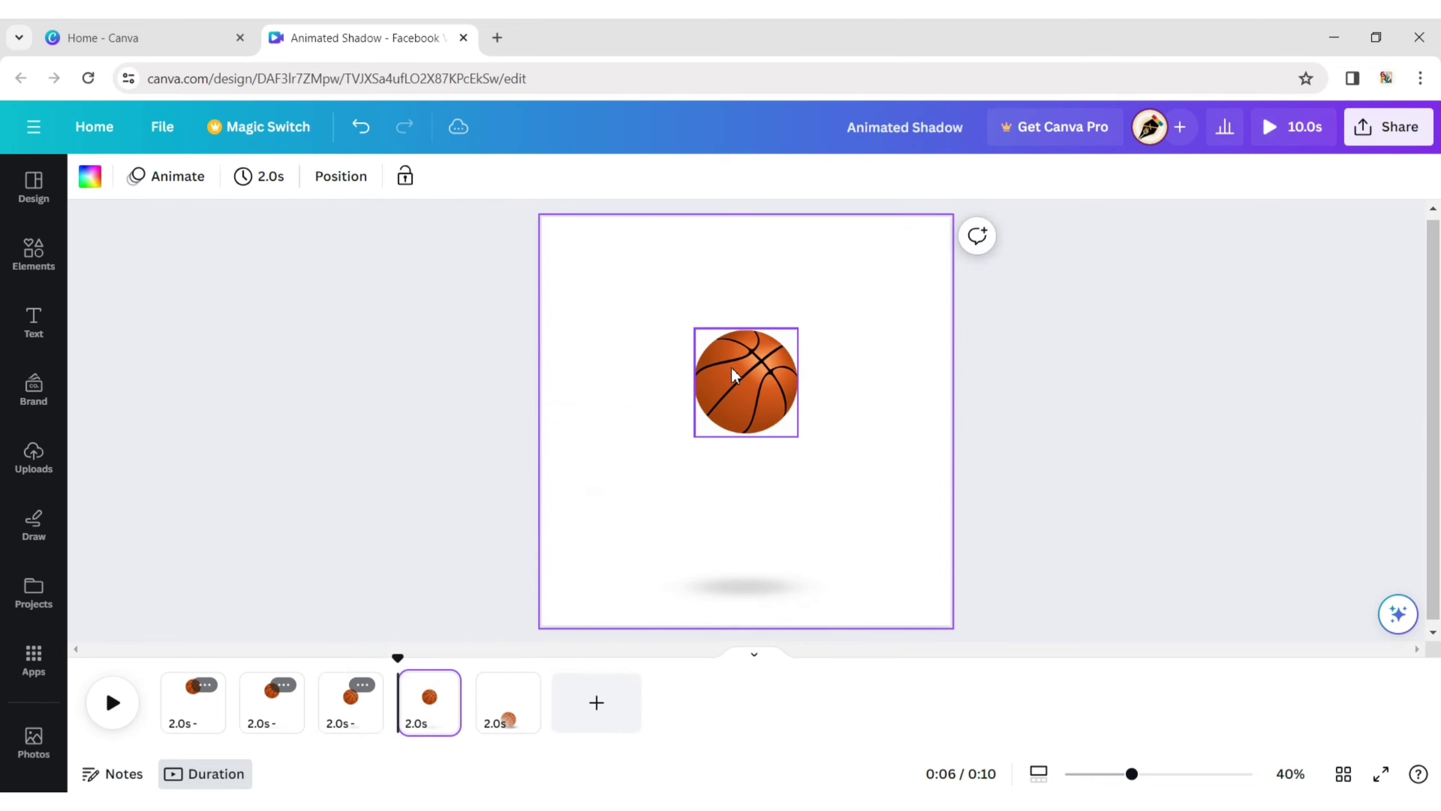
pyautogui.click(732, 371)
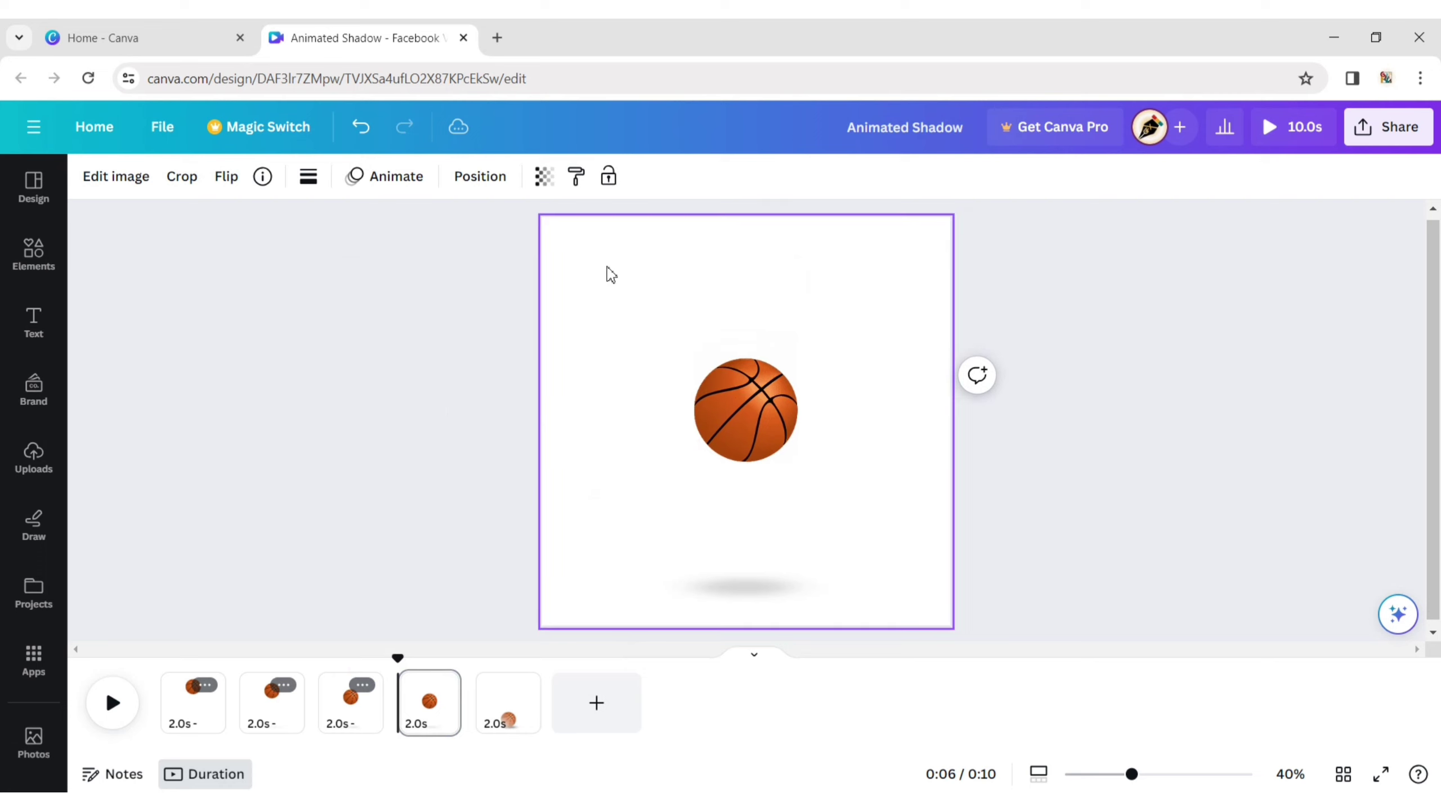
pyautogui.click(744, 587)
pyautogui.click(497, 179)
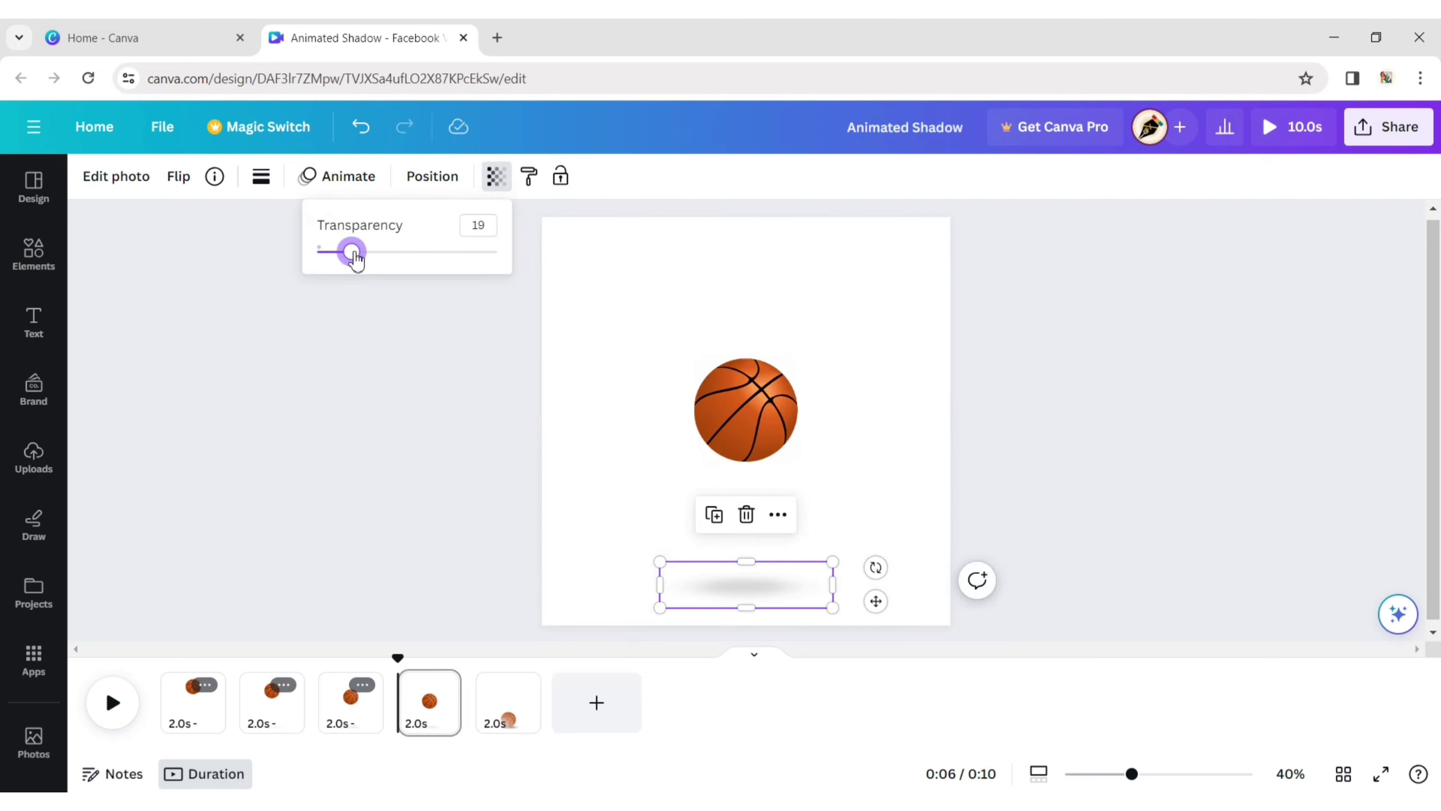
pyautogui.moveTo(356, 260); pyautogui.dragTo(372, 260)
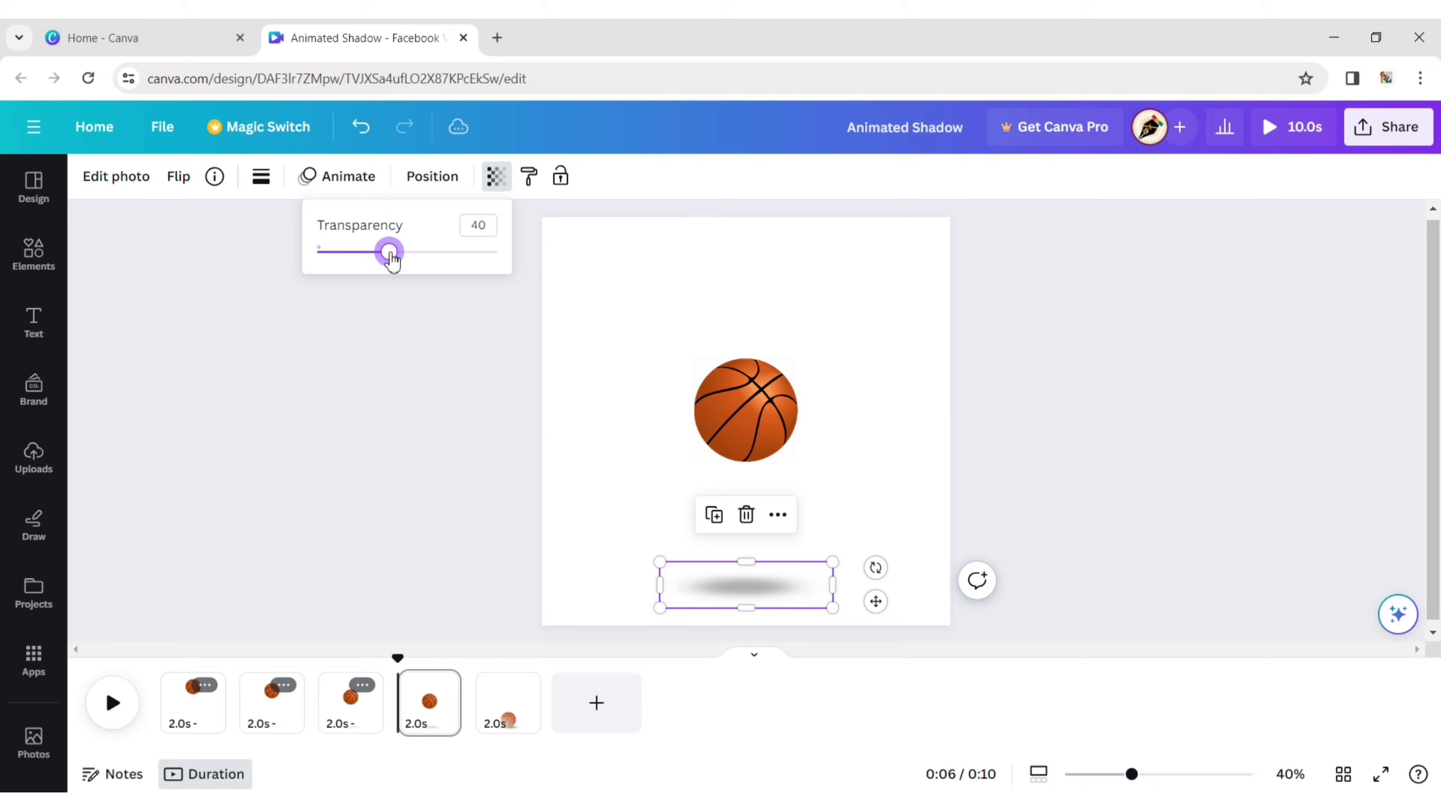
# - Duplicate page 4, lower the ball about 48 px, and adjust the shadow's transparency
pyautogui.click(440, 684)
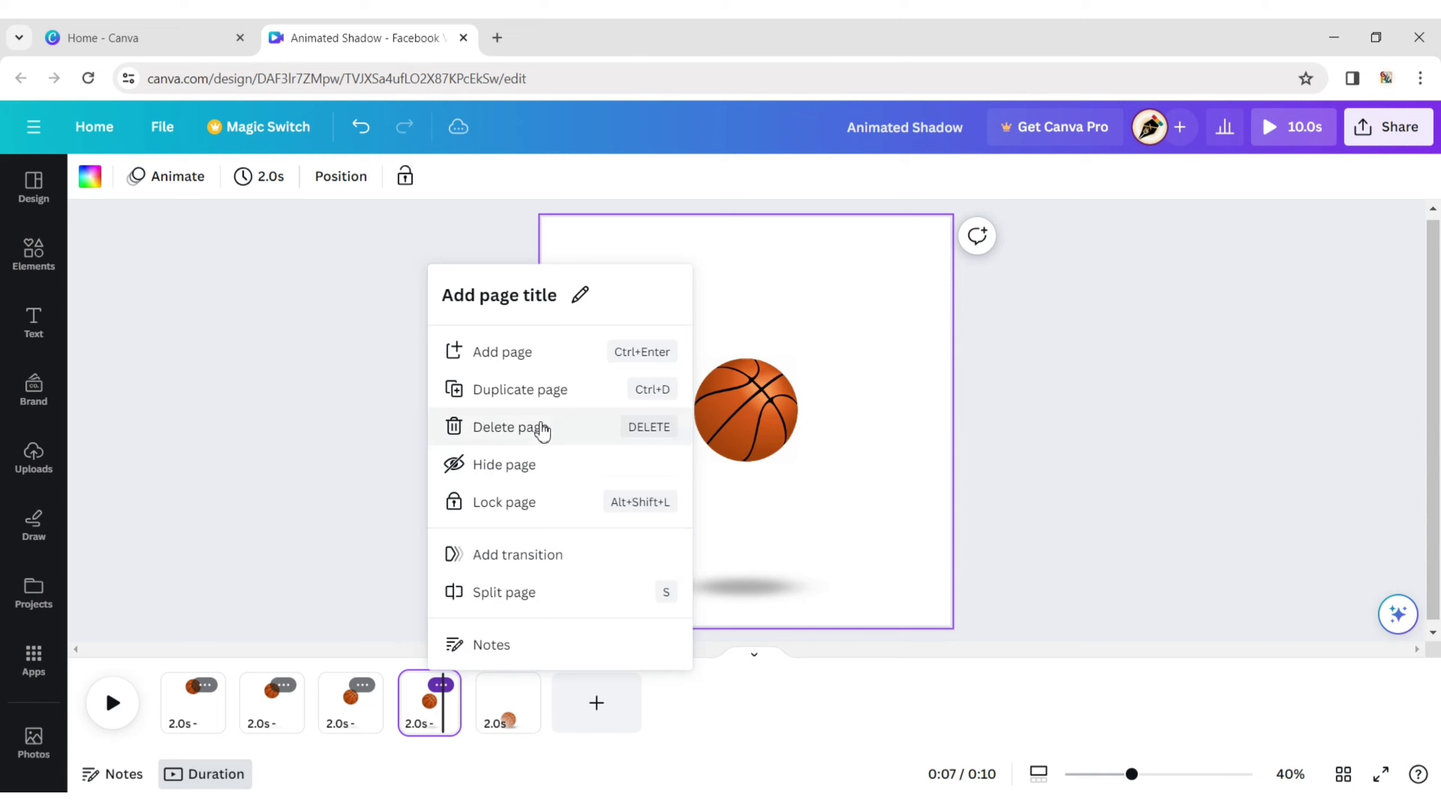
pyautogui.click(530, 392)
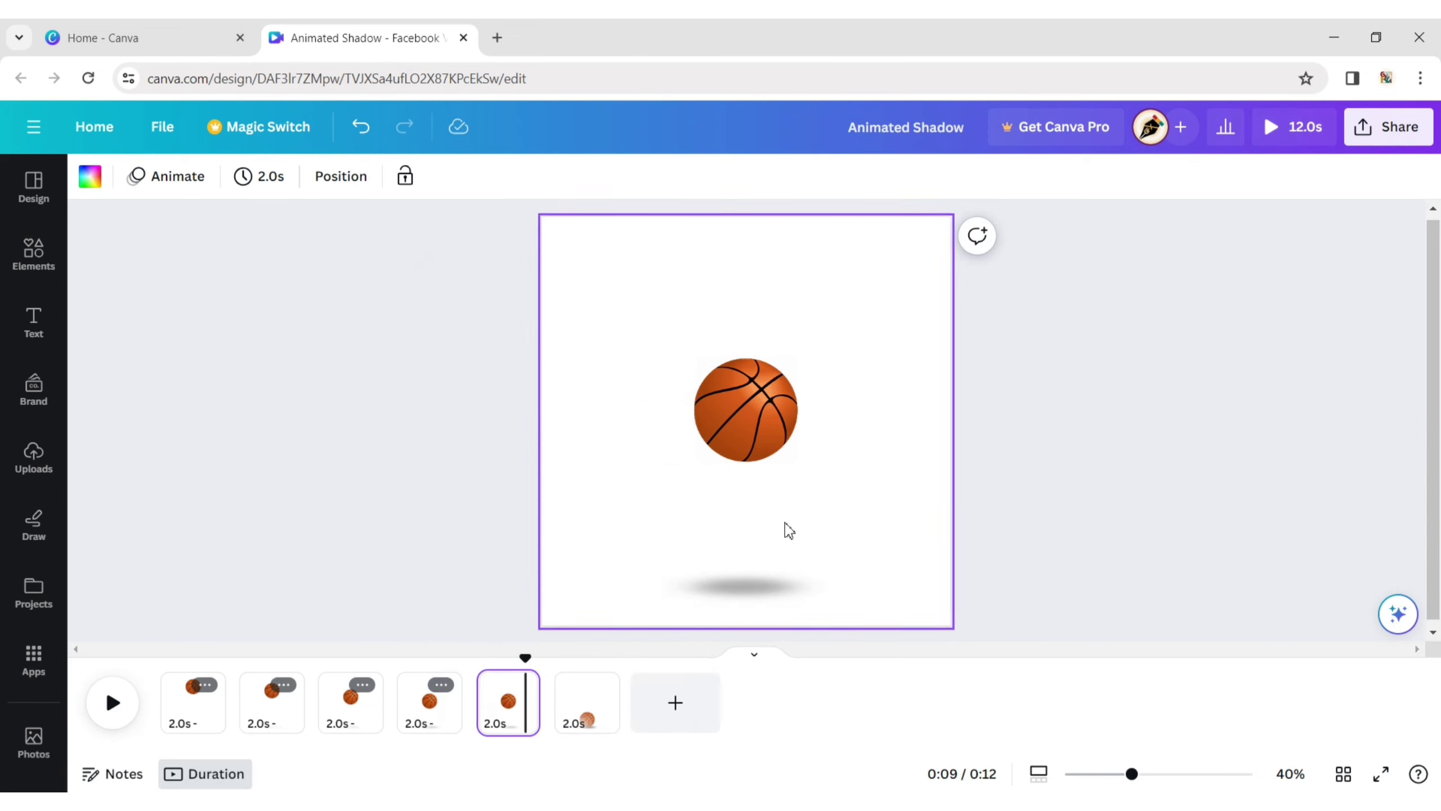
pyautogui.click(741, 432)
pyautogui.moveTo(741, 432); pyautogui.dragTo(742, 440)
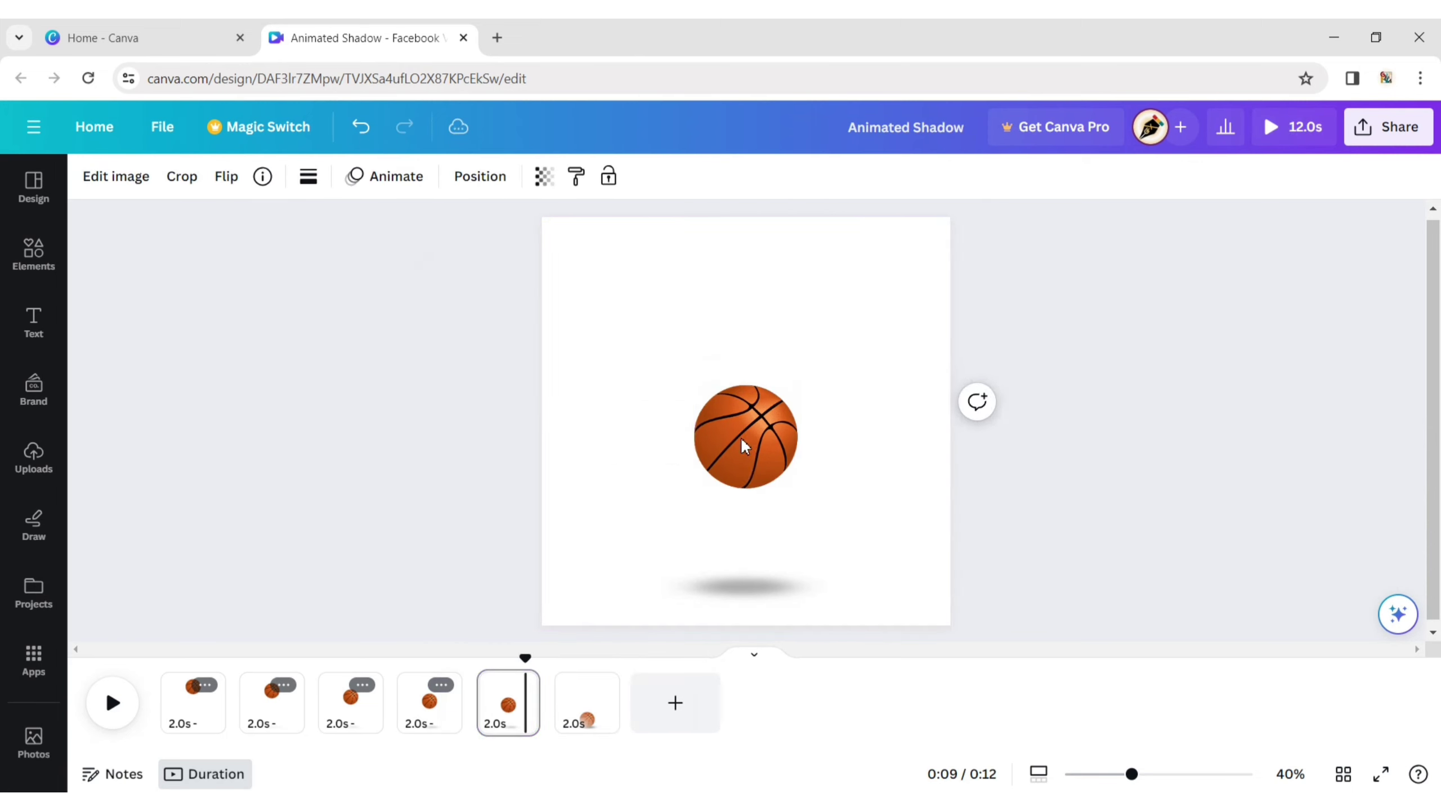
pyautogui.click(738, 588)
pyautogui.click(495, 176)
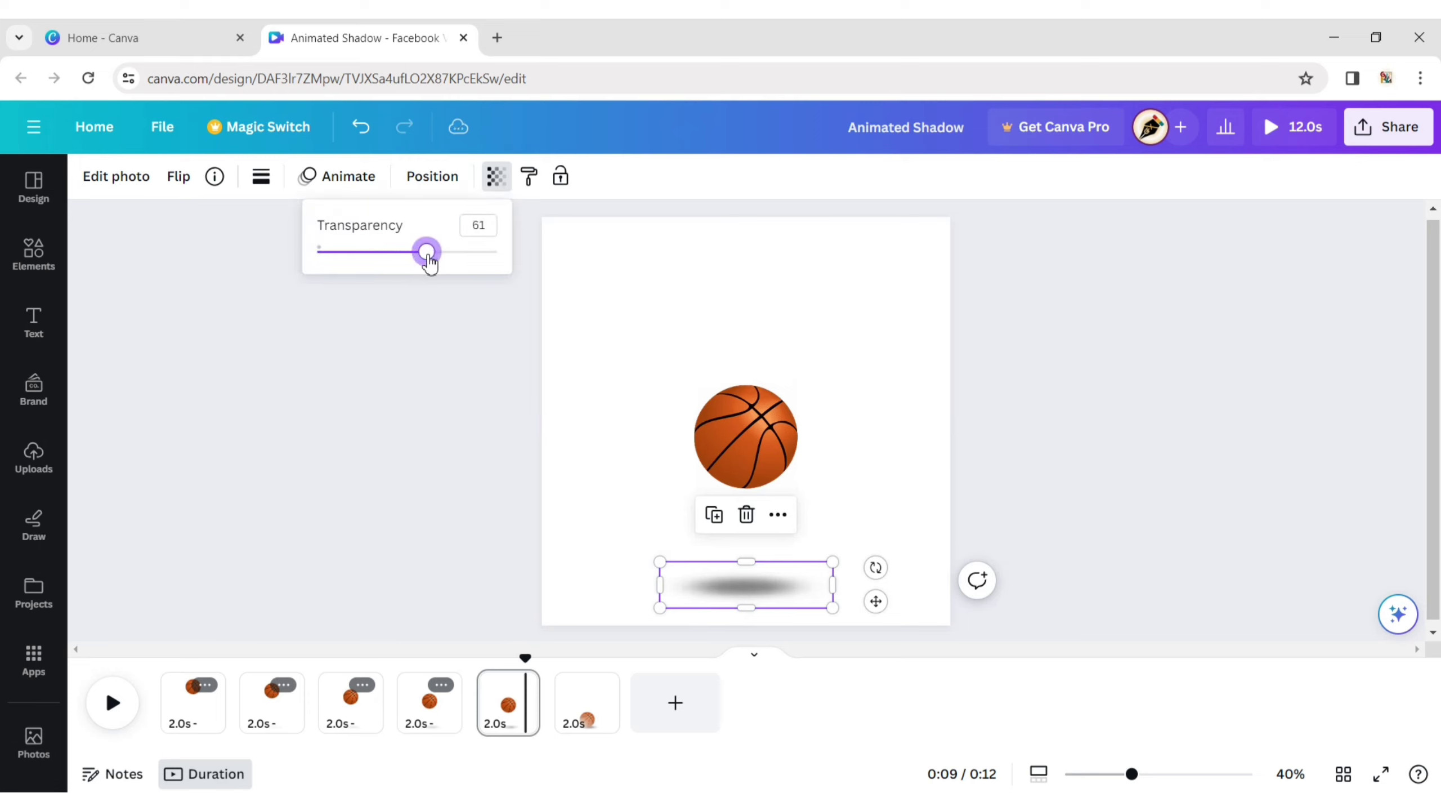
pyautogui.click(869, 476)
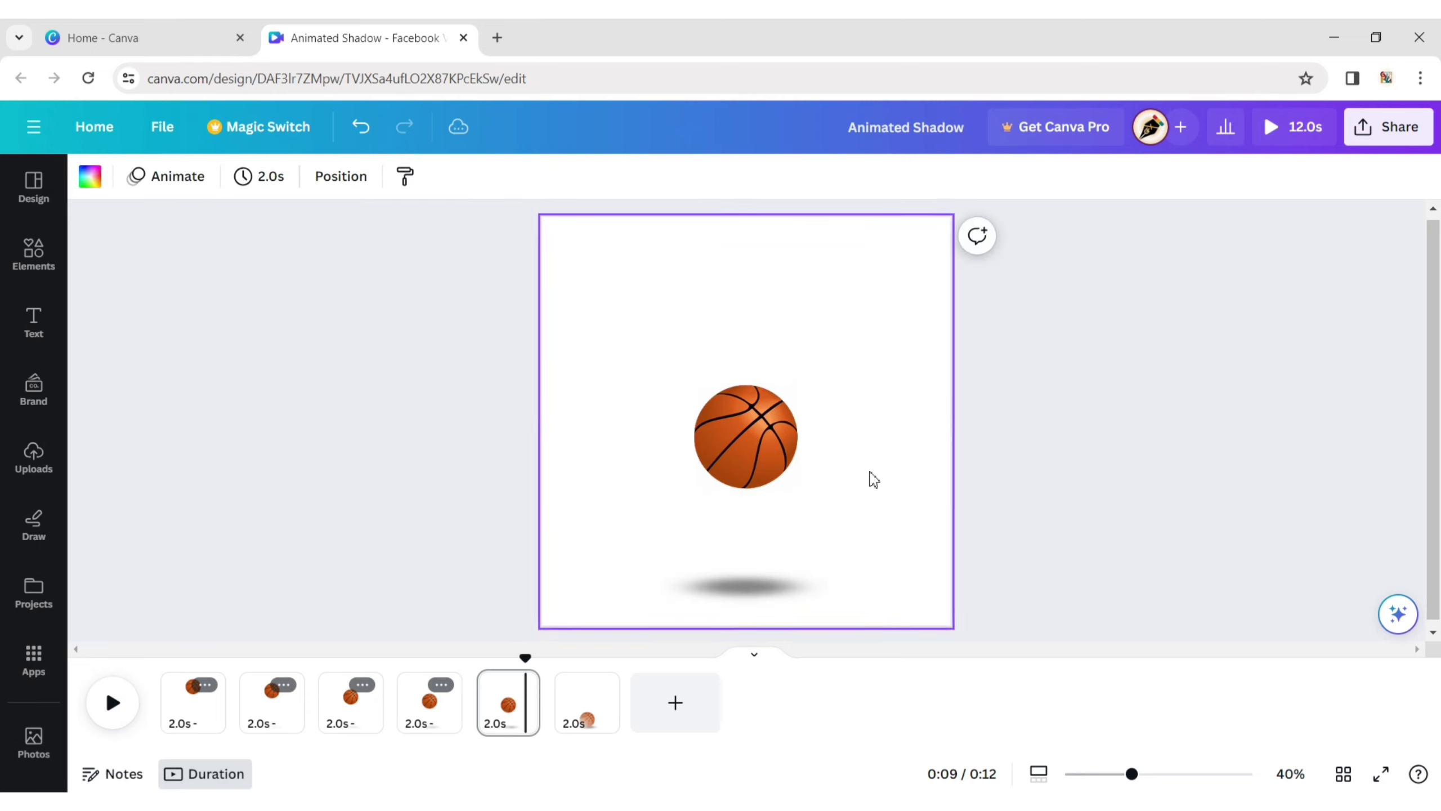
# - Duplicate page 5, lower the ball slightly, and darken the shadow to about 80
pyautogui.click(504, 723)
pyautogui.click(519, 684)
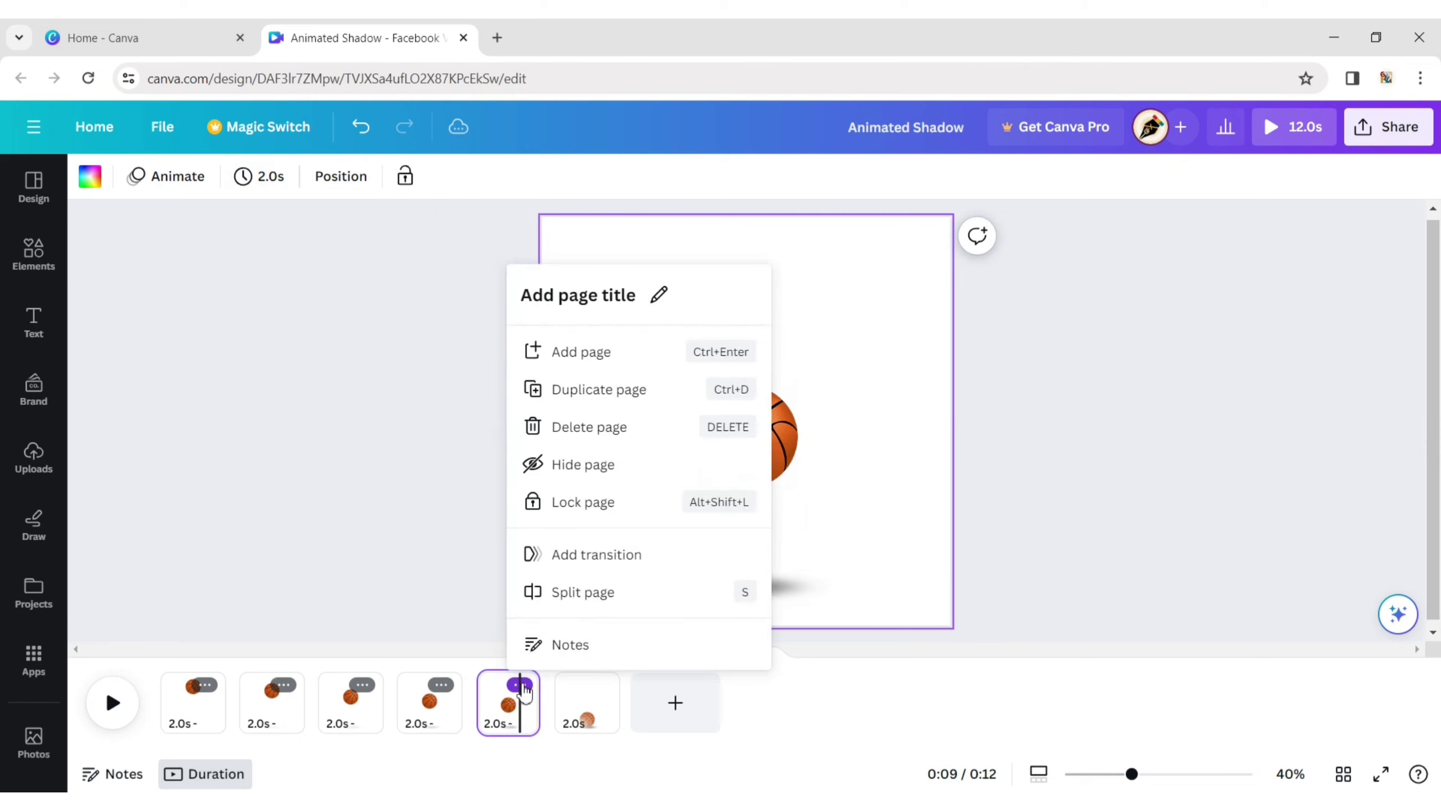
pyautogui.click(613, 389)
pyautogui.click(752, 428)
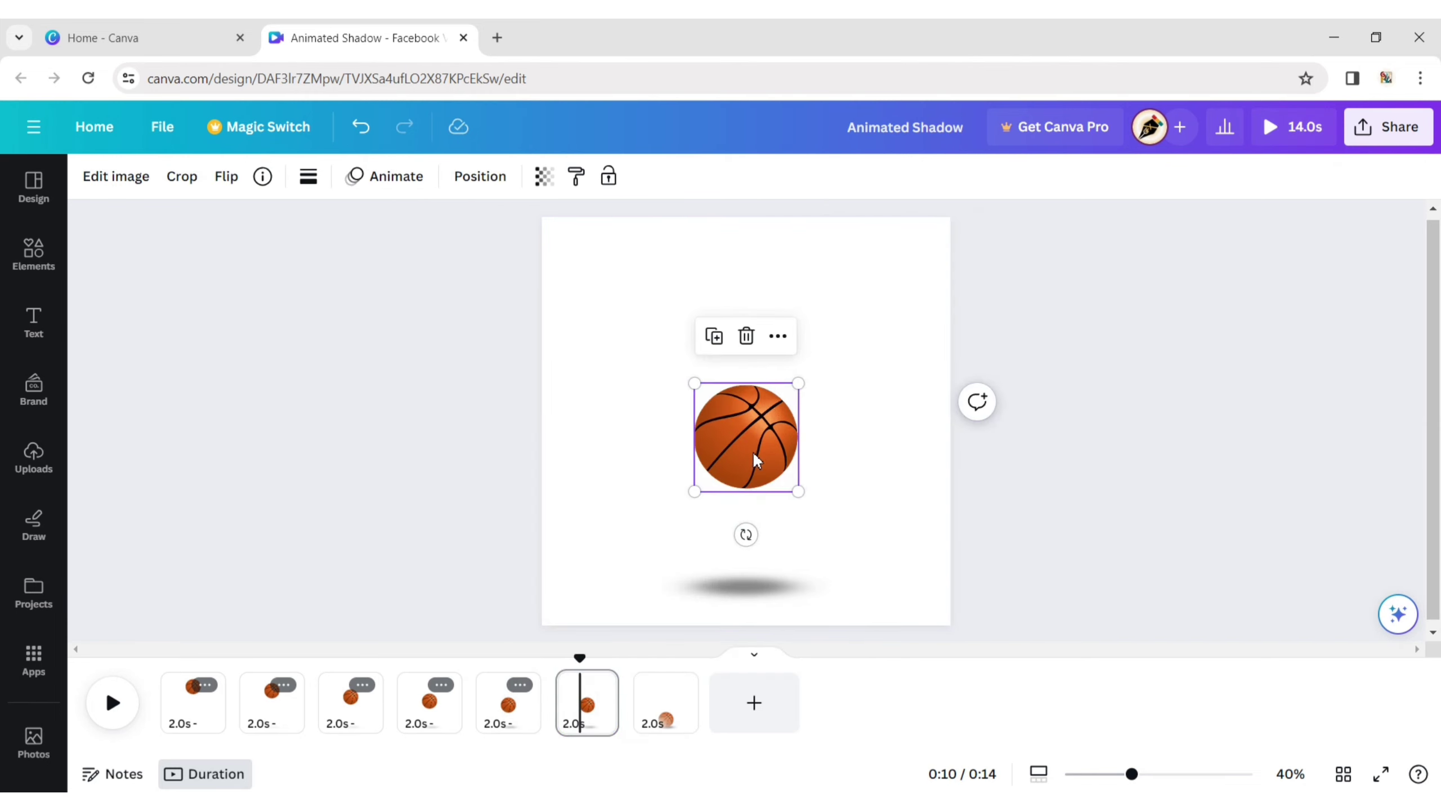
pyautogui.moveTo(752, 451); pyautogui.dragTo(751, 459)
pyautogui.click(983, 478)
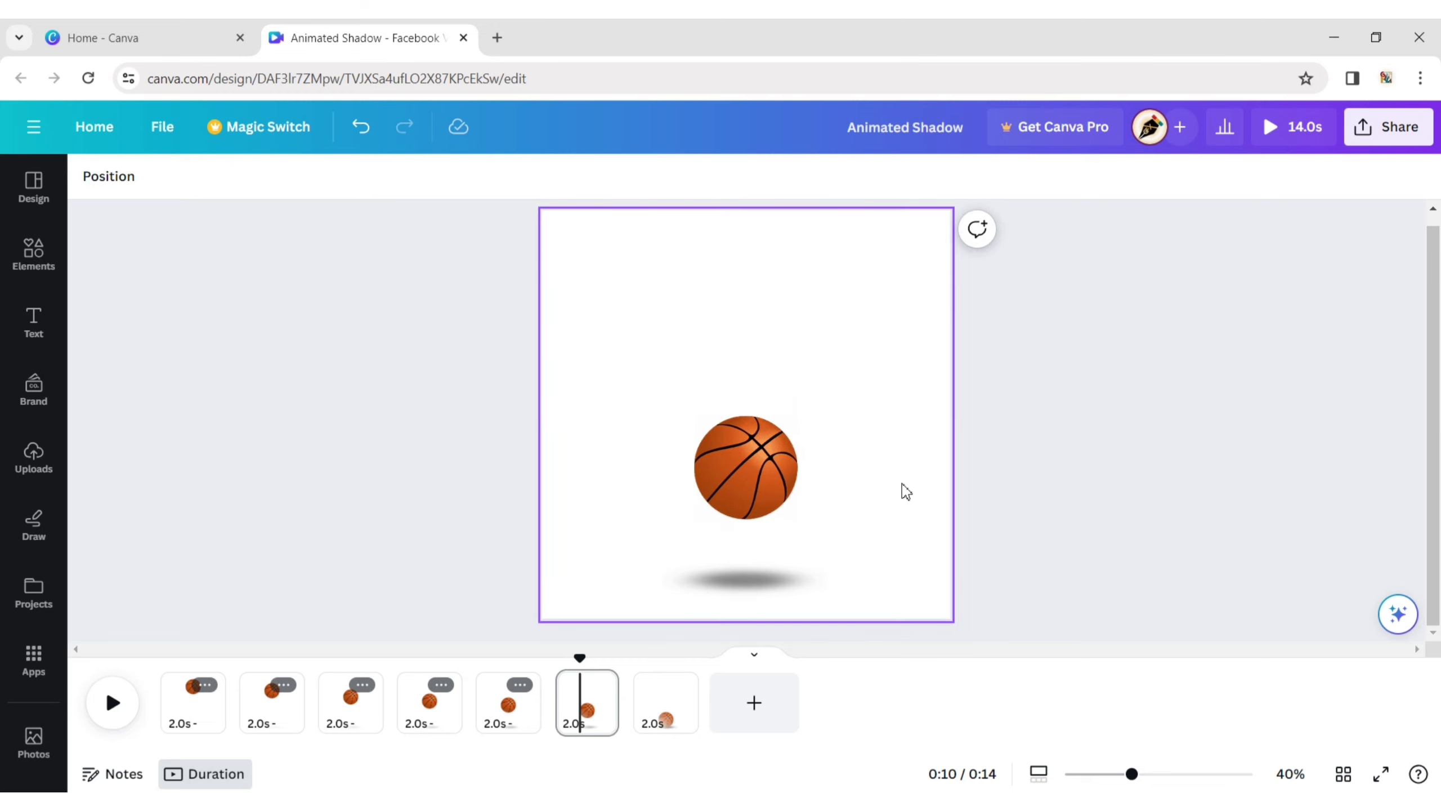
pyautogui.click(709, 599)
pyautogui.click(495, 177)
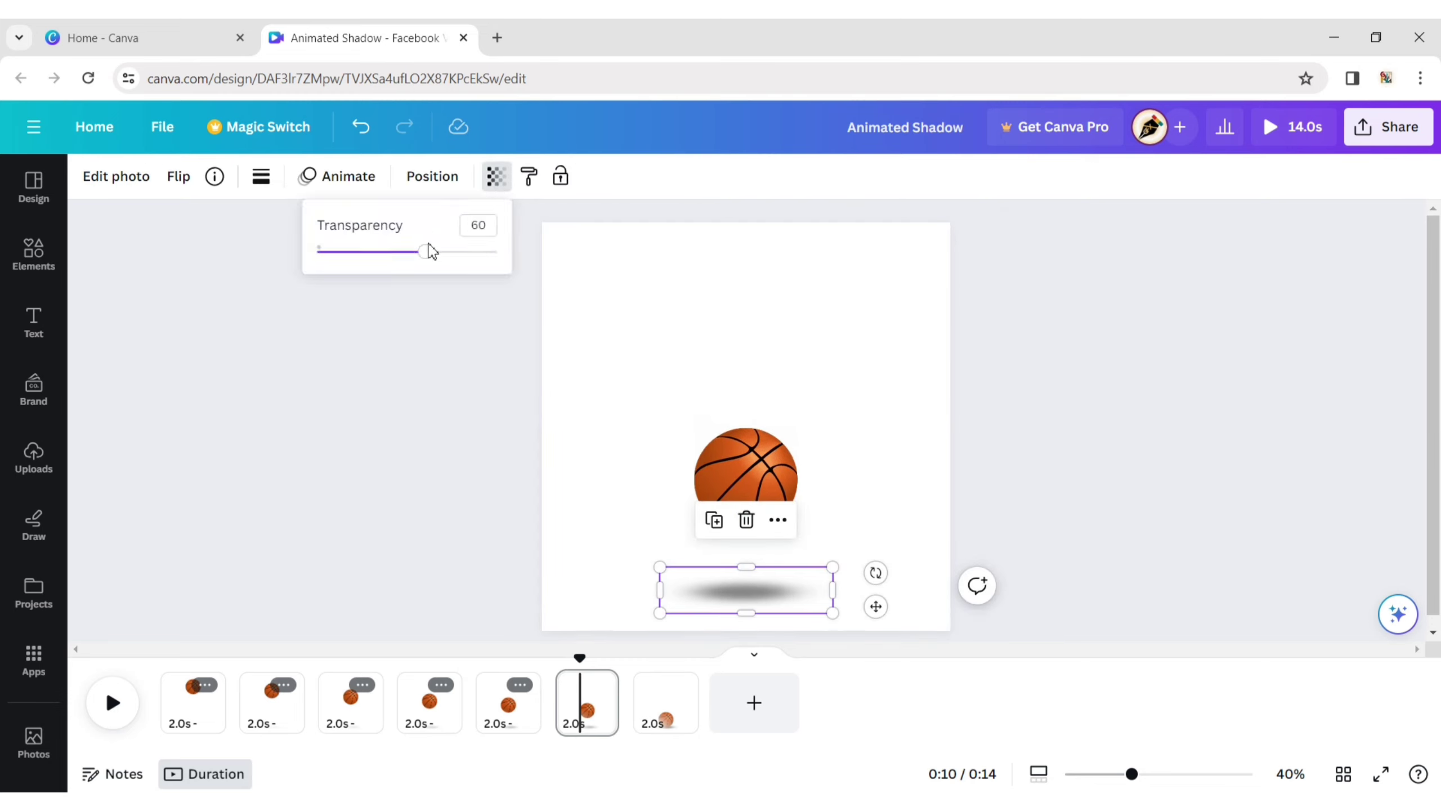
pyautogui.moveTo(438, 257); pyautogui.dragTo(448, 256)
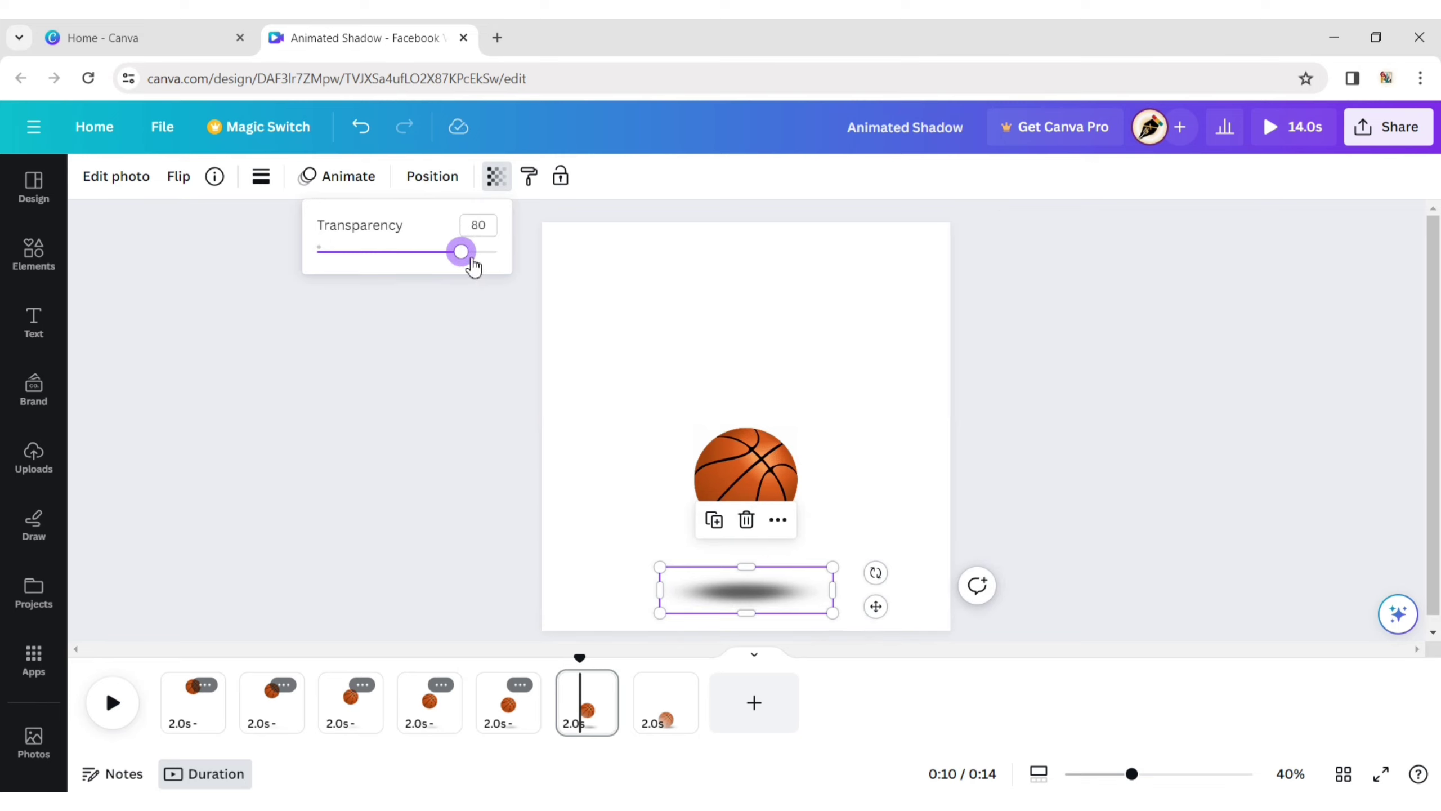
pyautogui.click(681, 532)
# - Duplicate page 6, nudge page 7's ball lower with Shift+Down, and set its shadow transparency to 90
pyautogui.click(598, 685)
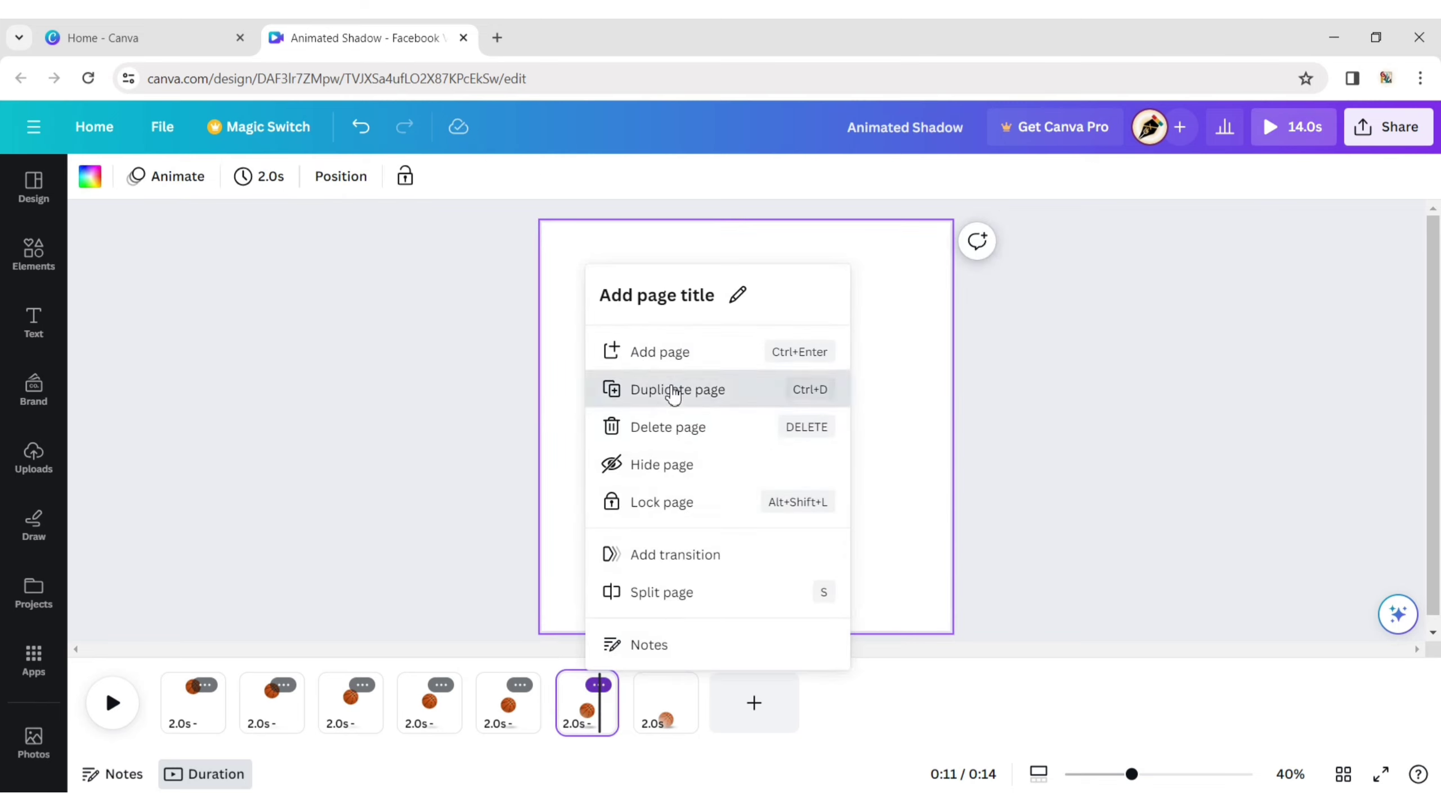
pyautogui.click(669, 389)
pyautogui.click(751, 714)
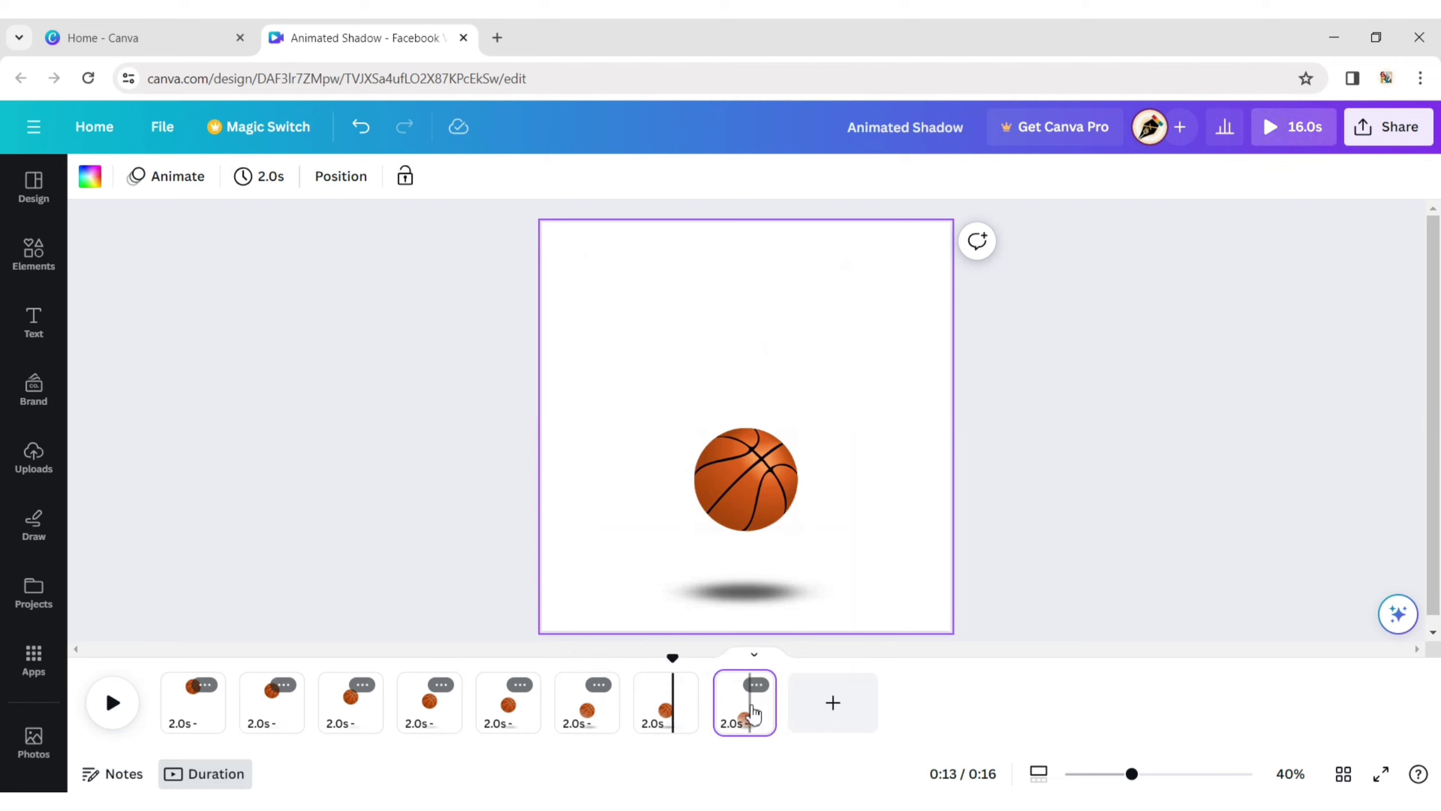
pyautogui.click(665, 698)
pyautogui.click(763, 487)
pyautogui.moveTo(760, 486); pyautogui.dragTo(758, 490)
pyautogui.hotkey('shift', 'Down')
pyautogui.hotkey('shift', 'Down')
pyautogui.hotkey('shift', 'Down')
pyautogui.hotkey('shift', 'Down')
pyautogui.hotkey('shift', 'Down')
pyautogui.hotkey('shift', 'Down')
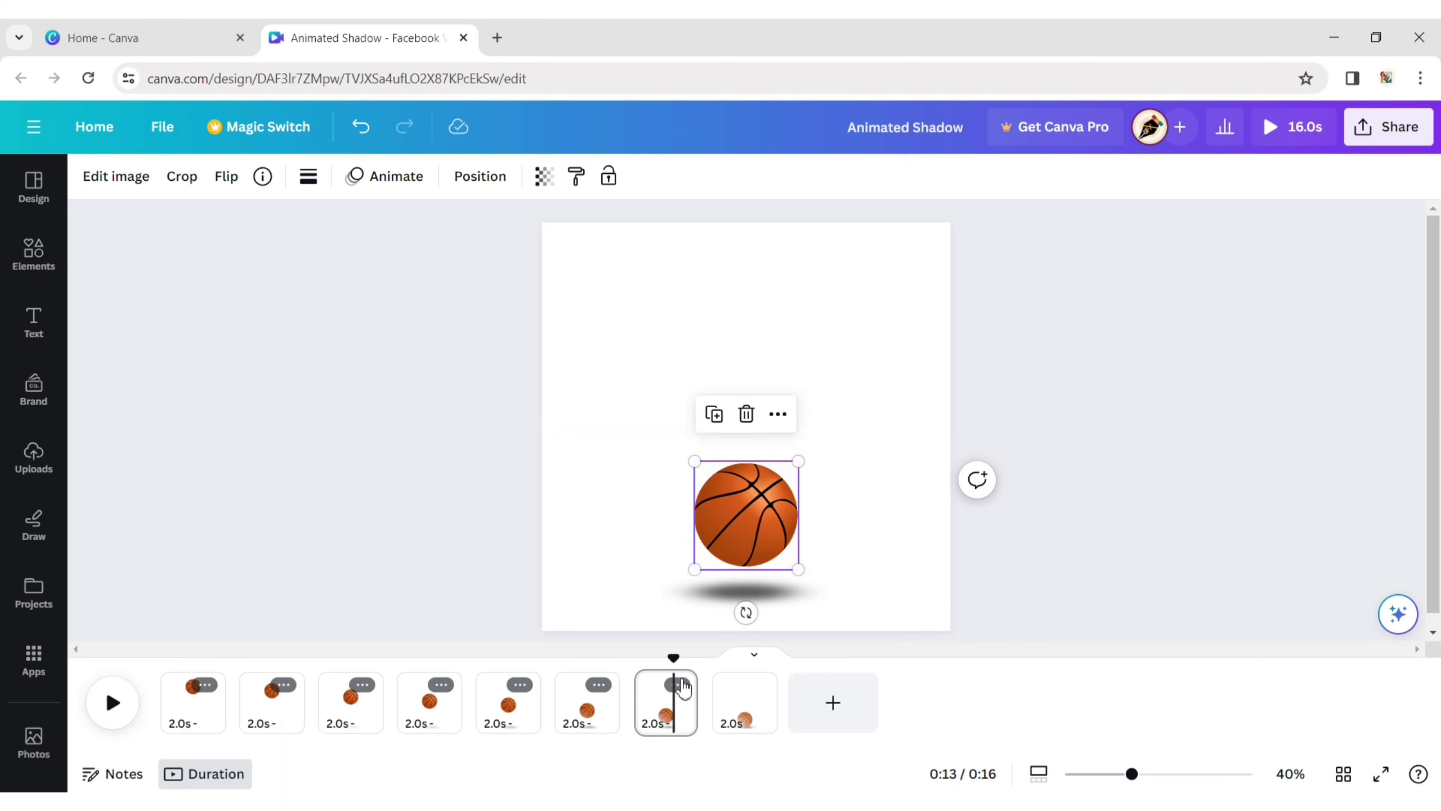
pyautogui.click(714, 593)
pyautogui.click(433, 176)
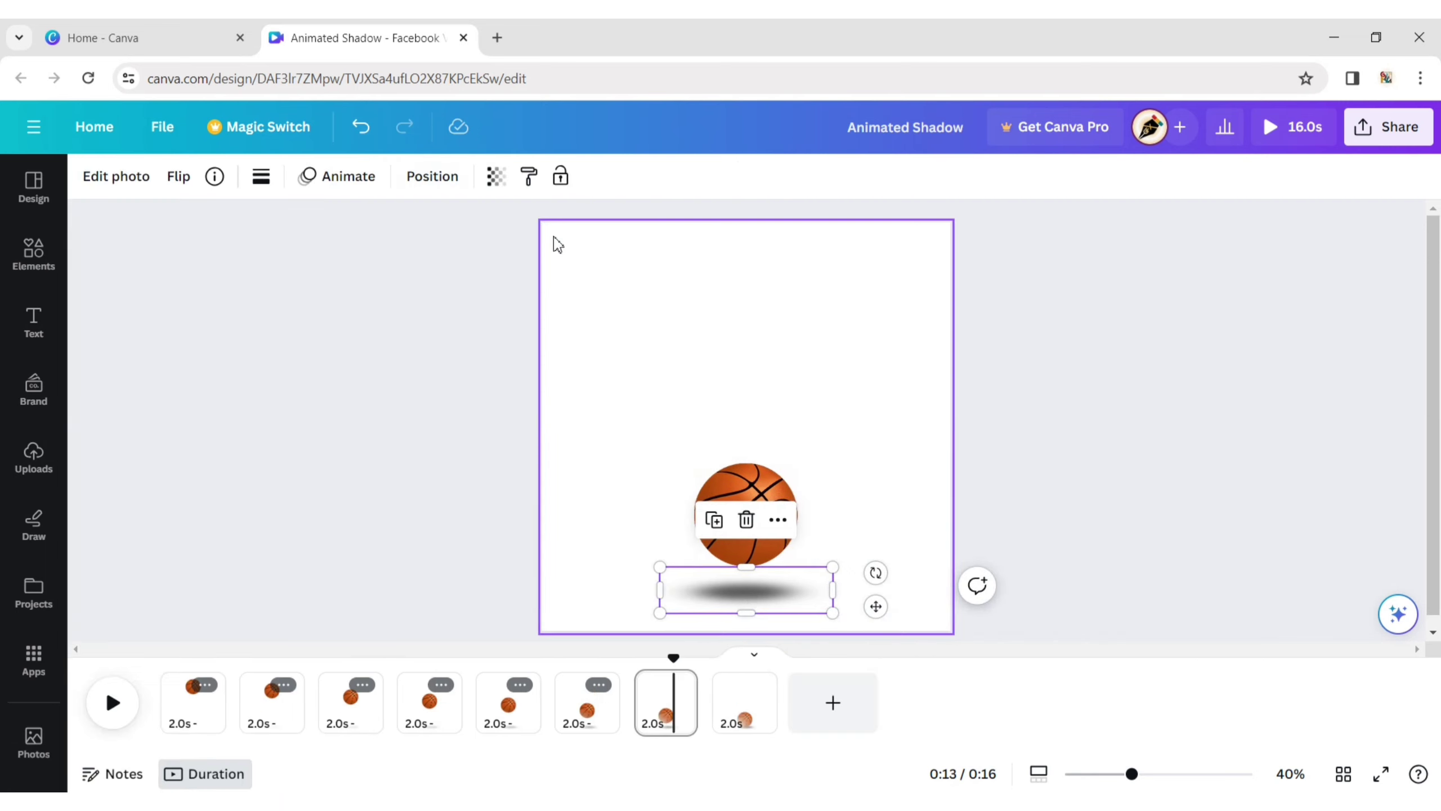
pyautogui.click(496, 177)
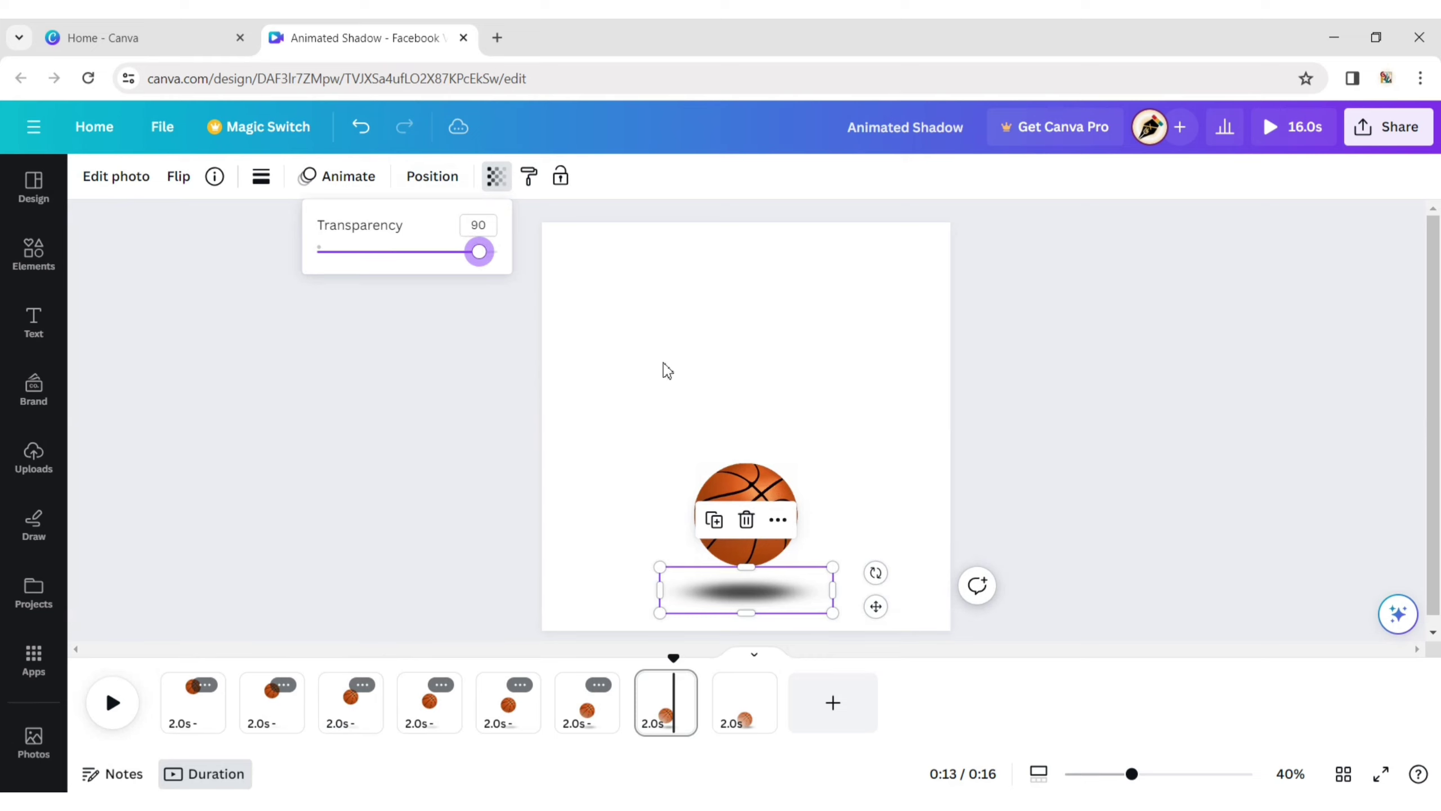
pyautogui.click(739, 699)
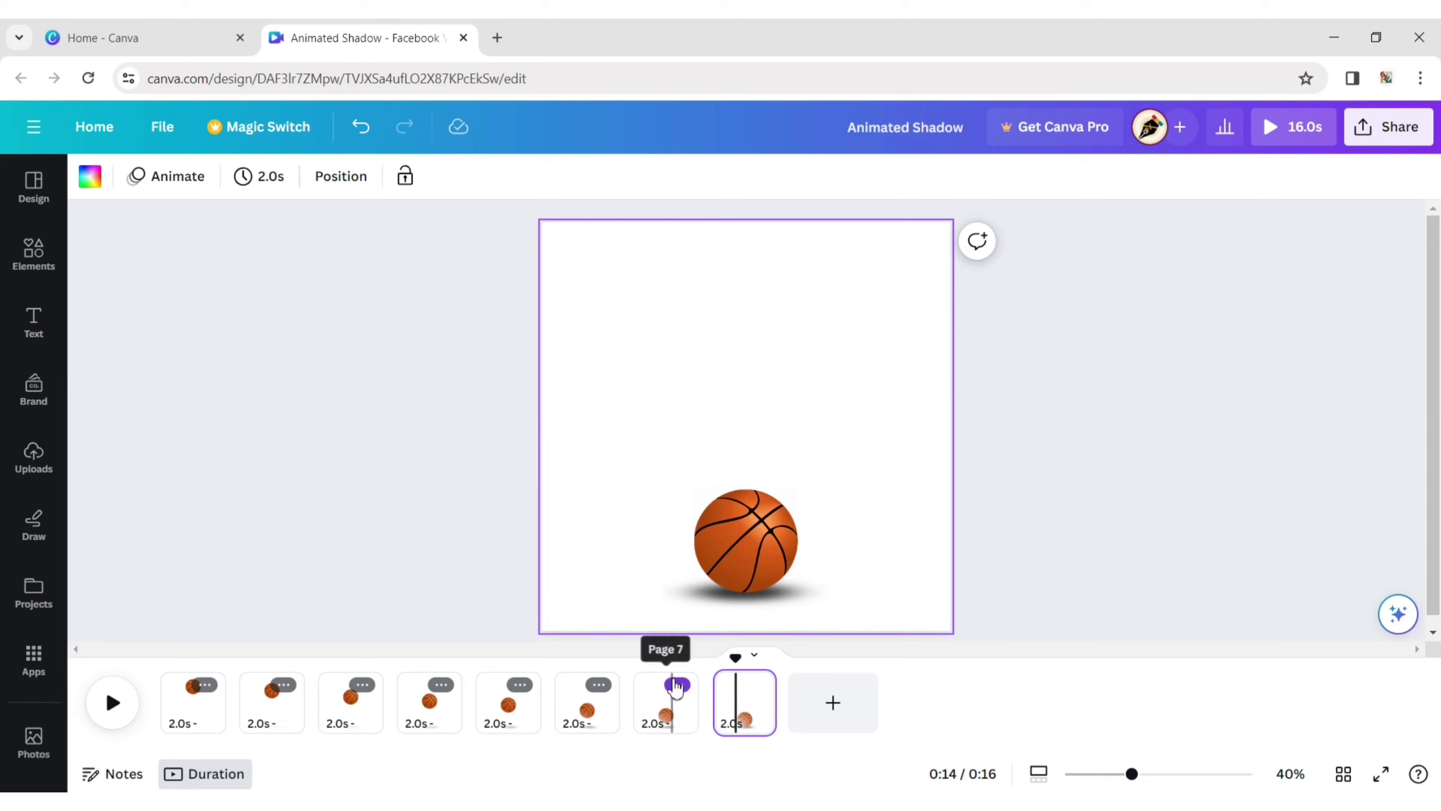
# - Duplicate pages 7, 6 and 5 and move each copy to the end of the timeline
pyautogui.click(676, 686)
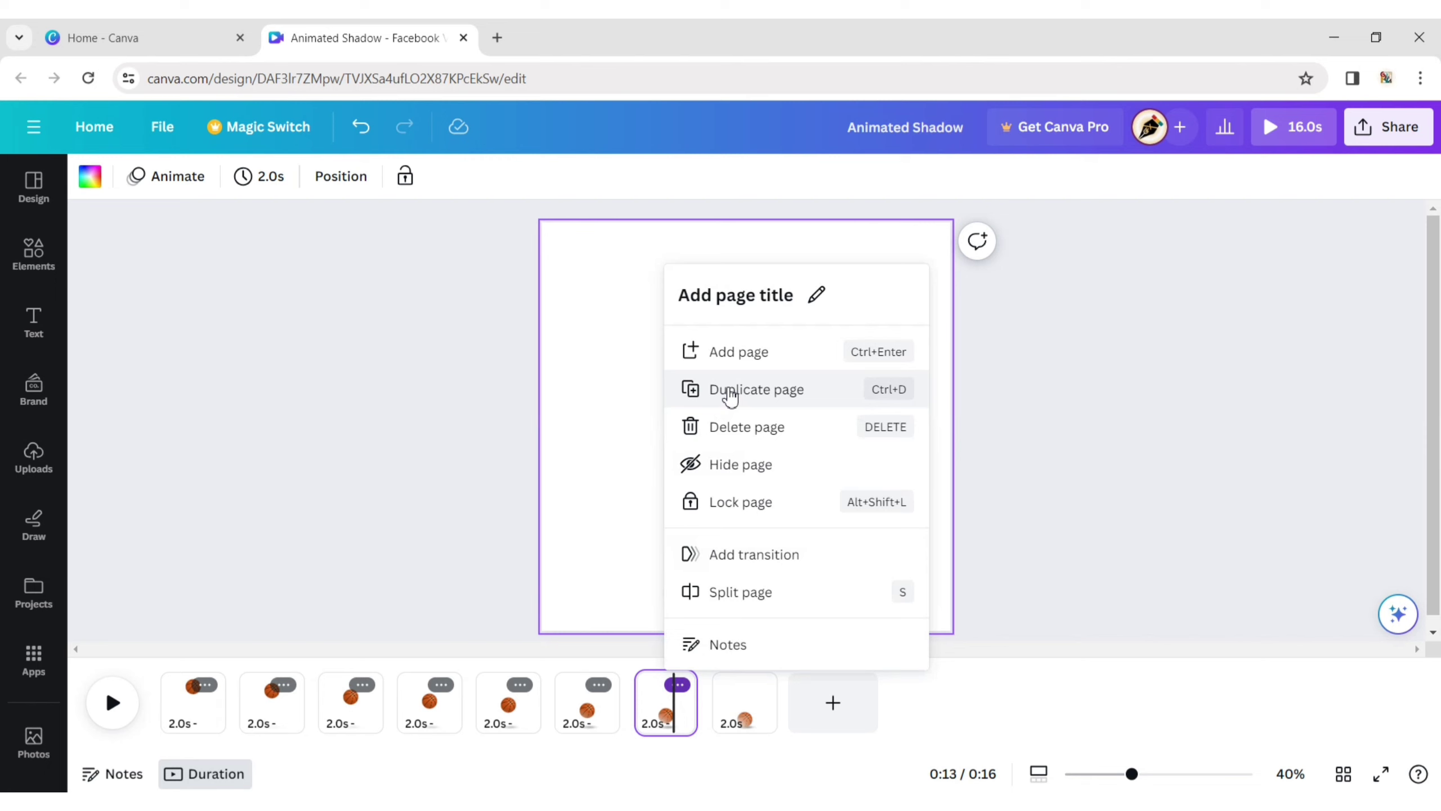
pyautogui.click(730, 391)
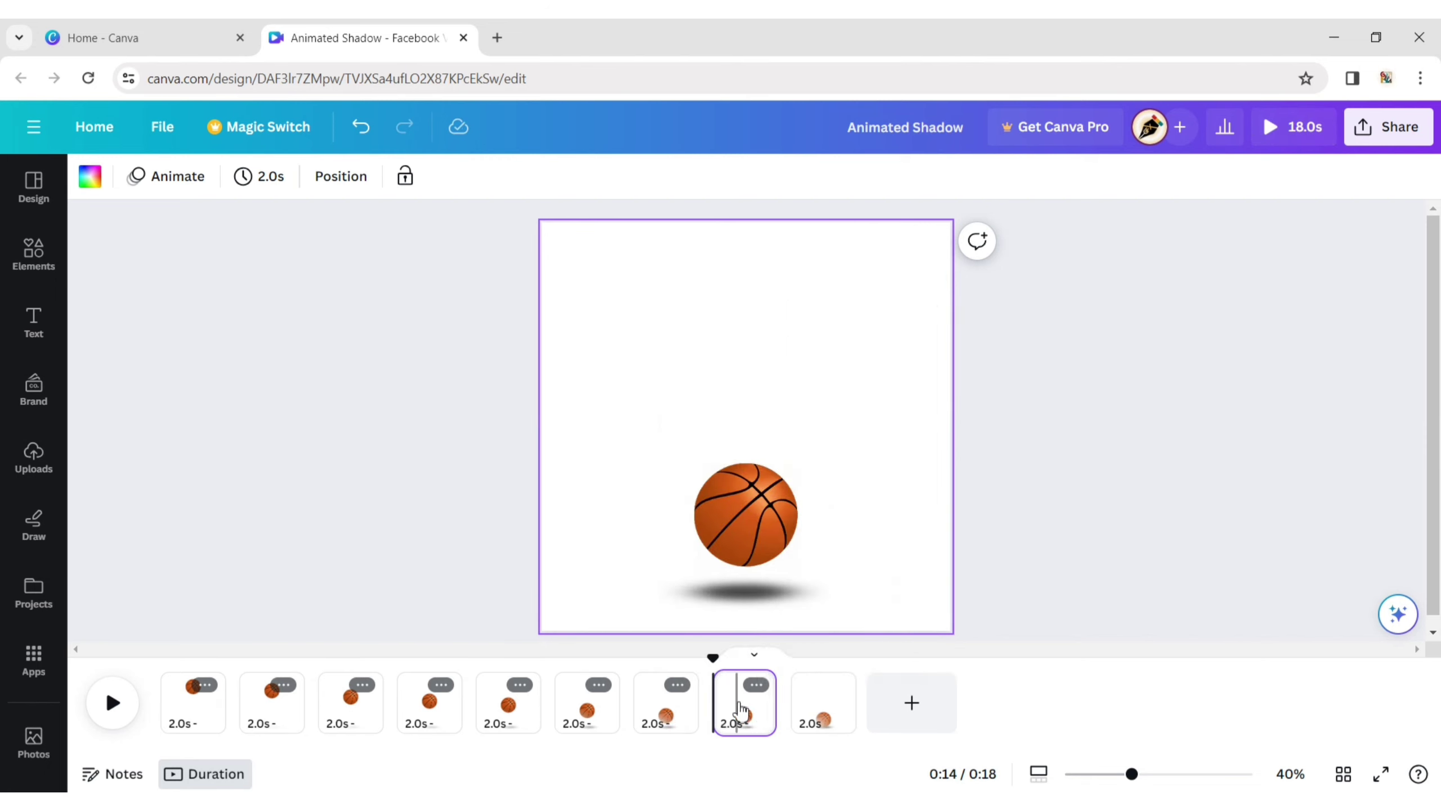
pyautogui.moveTo(741, 710); pyautogui.dragTo(862, 698)
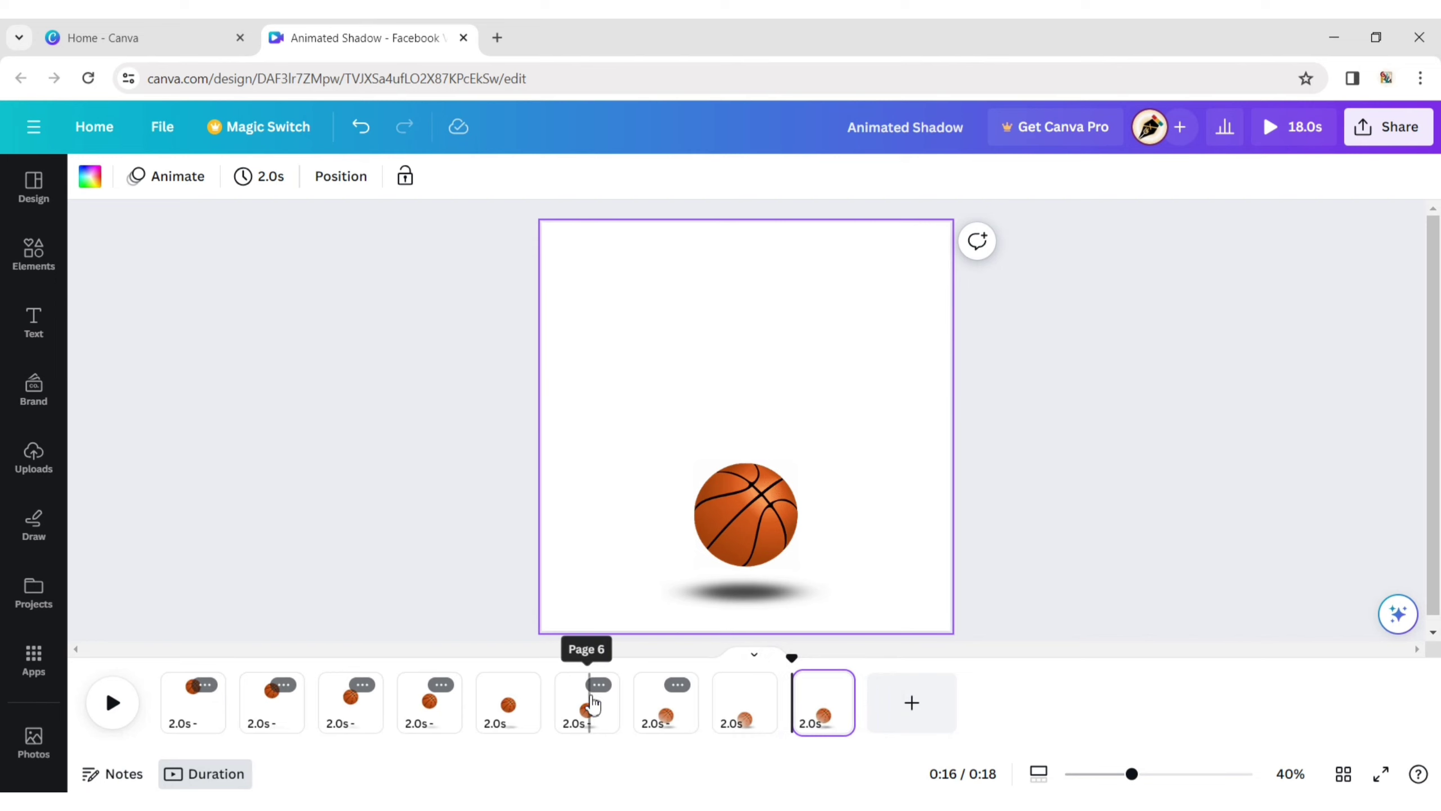
pyautogui.click(603, 689)
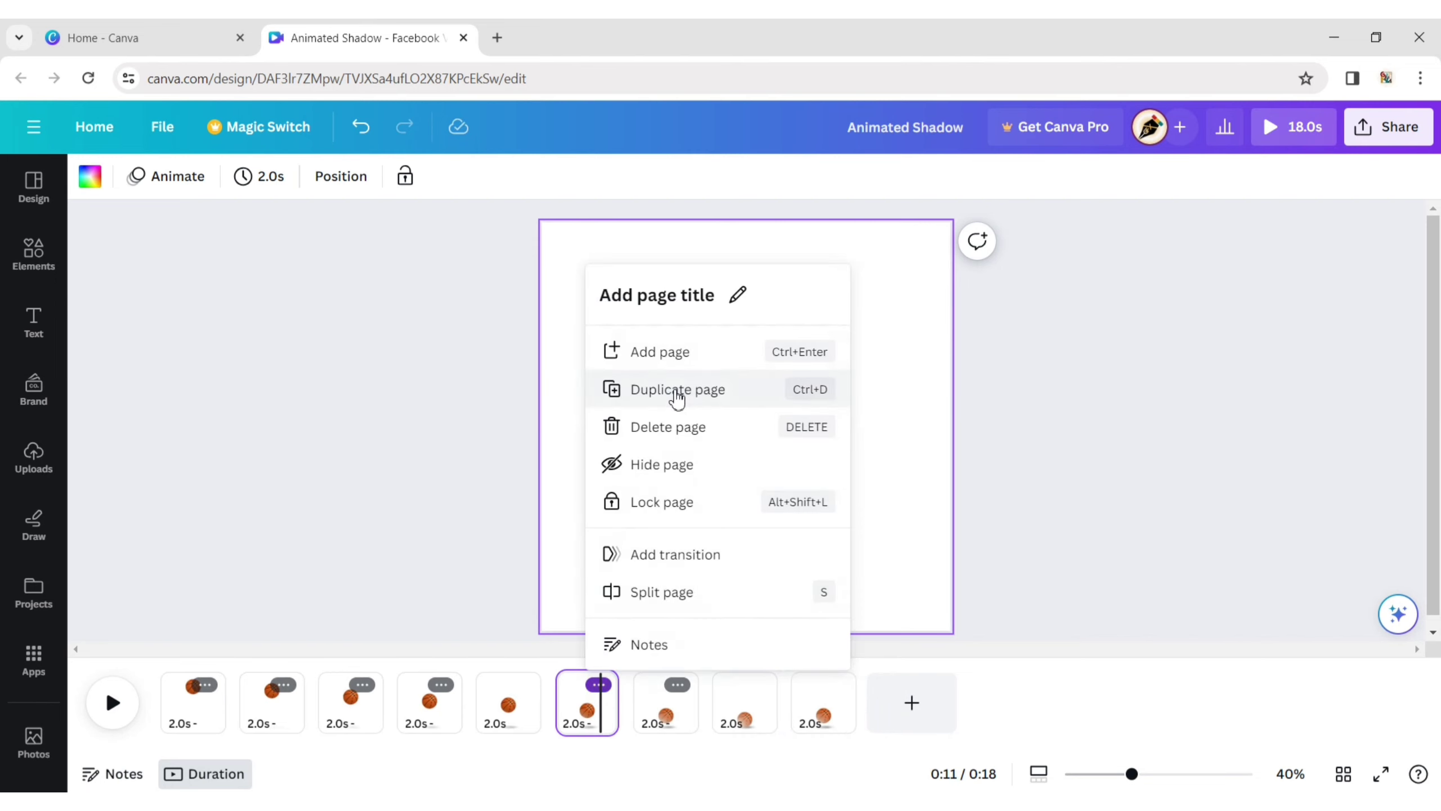
pyautogui.click(676, 393)
pyautogui.moveTo(681, 698); pyautogui.dragTo(943, 702)
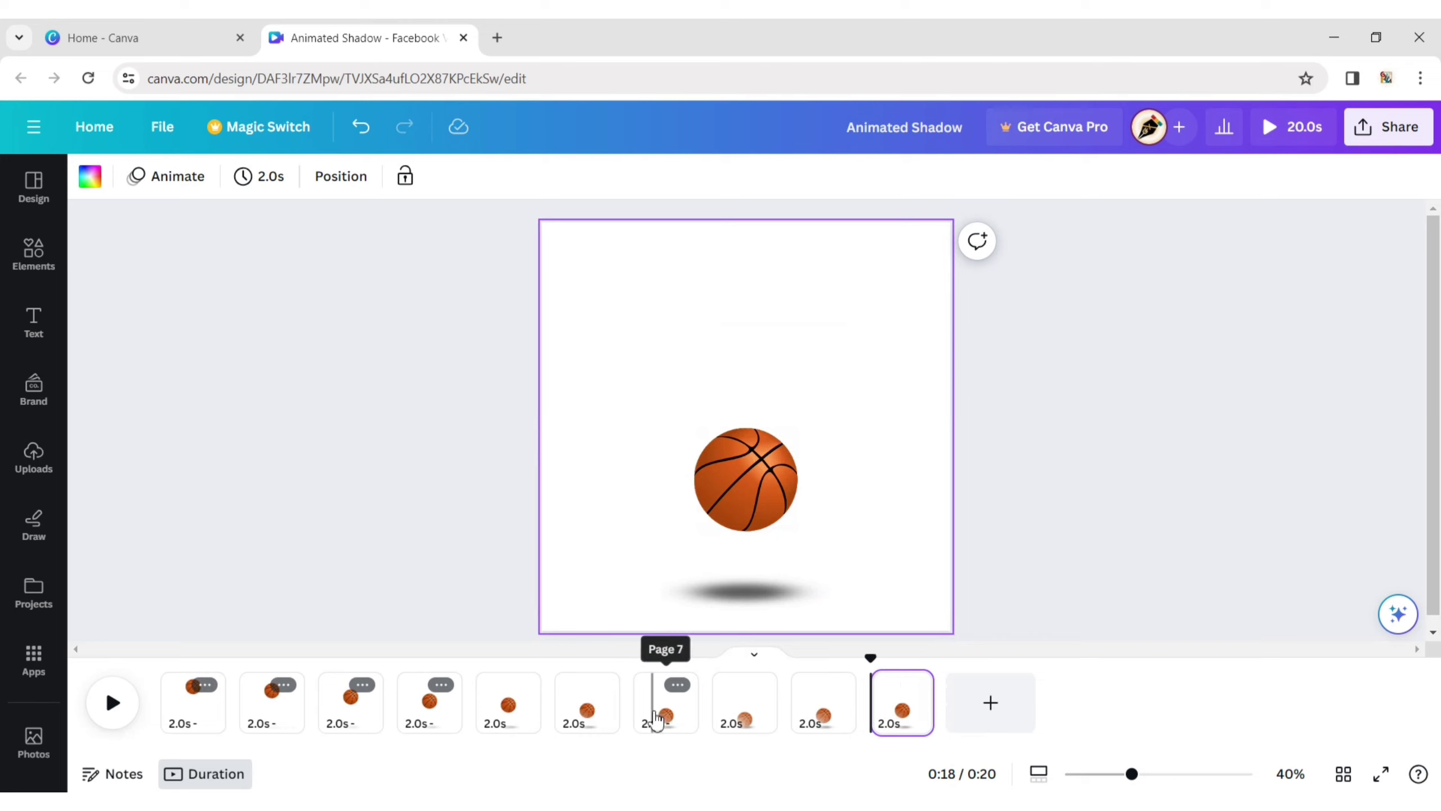
pyautogui.click(521, 686)
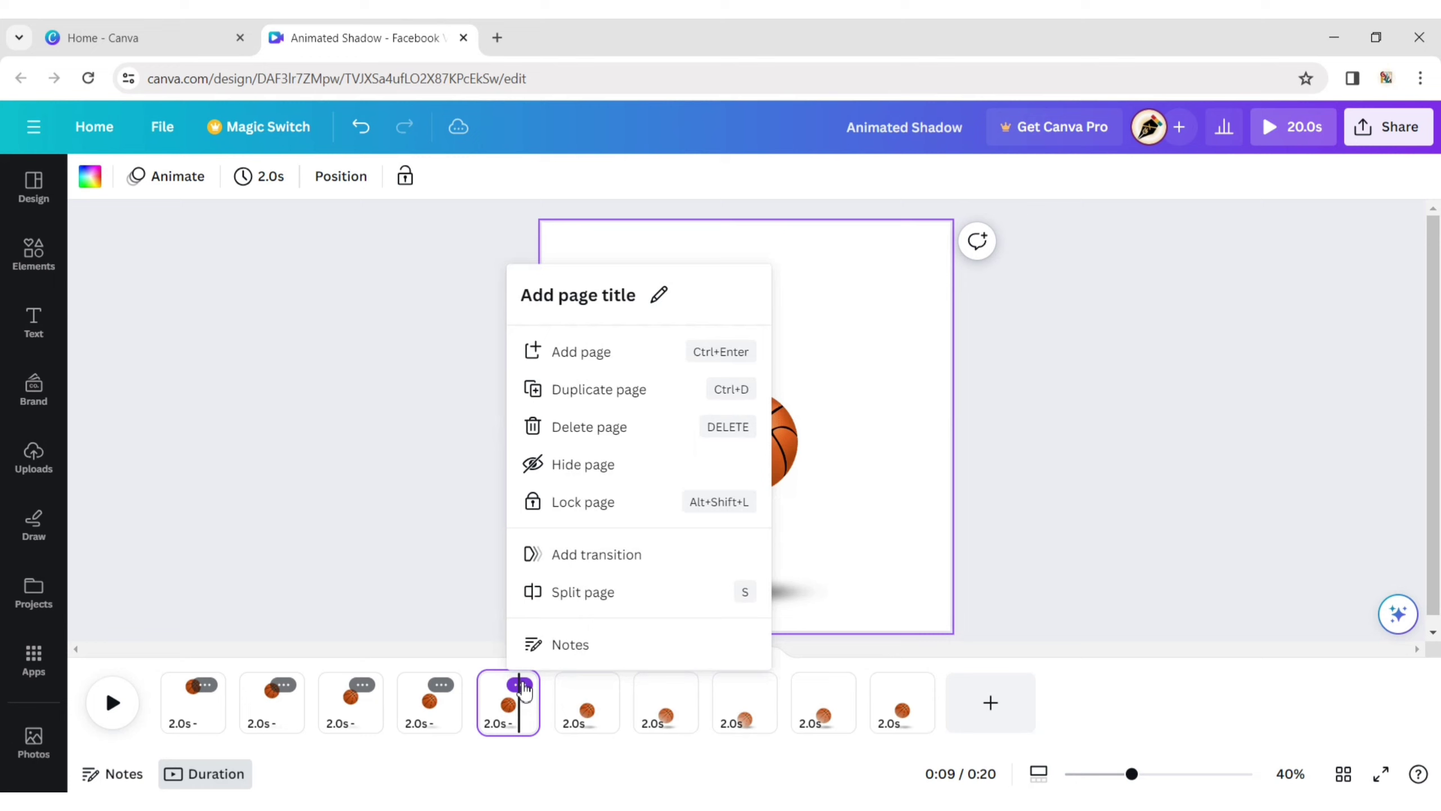
pyautogui.click(581, 390)
pyautogui.moveTo(582, 692); pyautogui.dragTo(1019, 682)
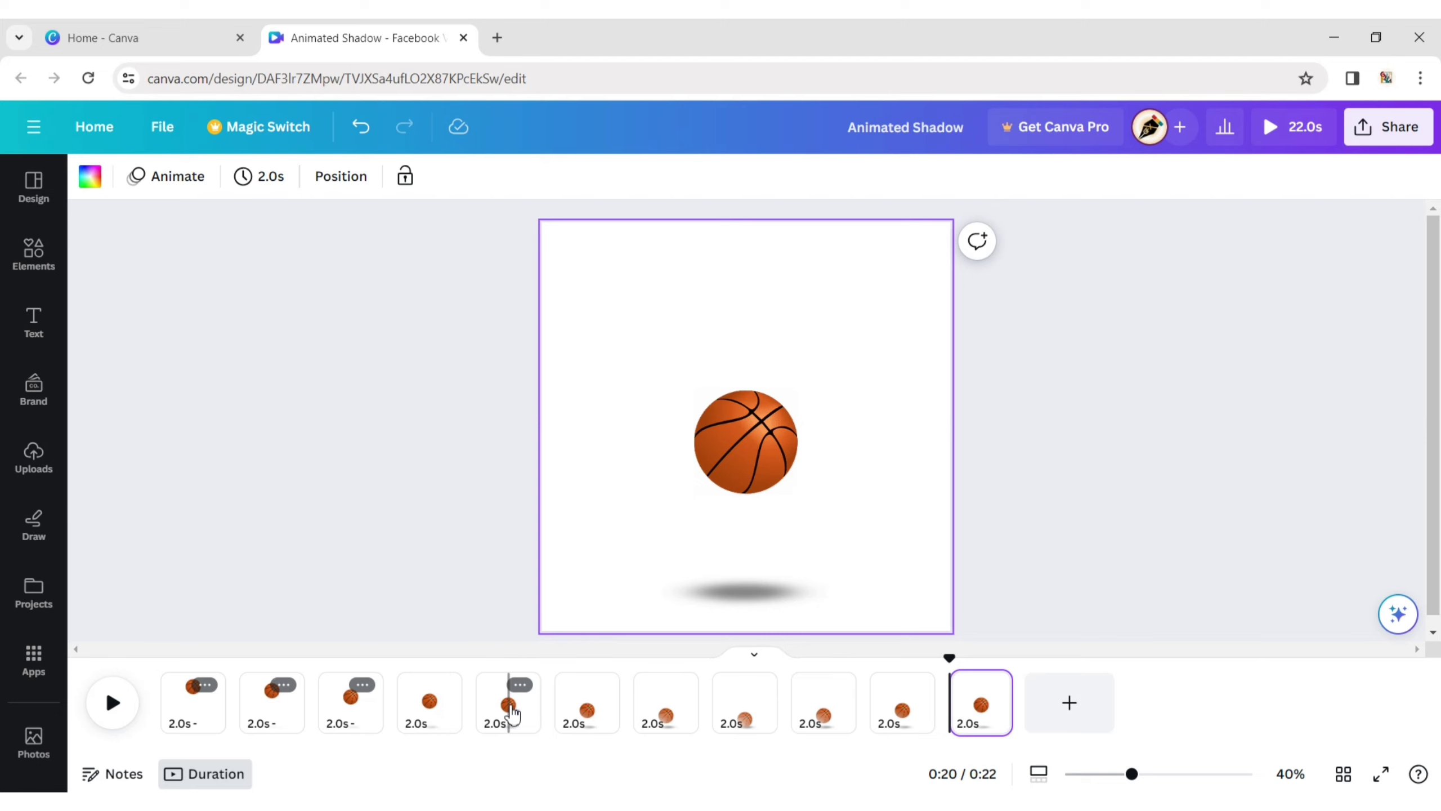
# - Duplicate pages 4, 3 and 2 and move each copy to the end of the timeline
pyautogui.click(440, 685)
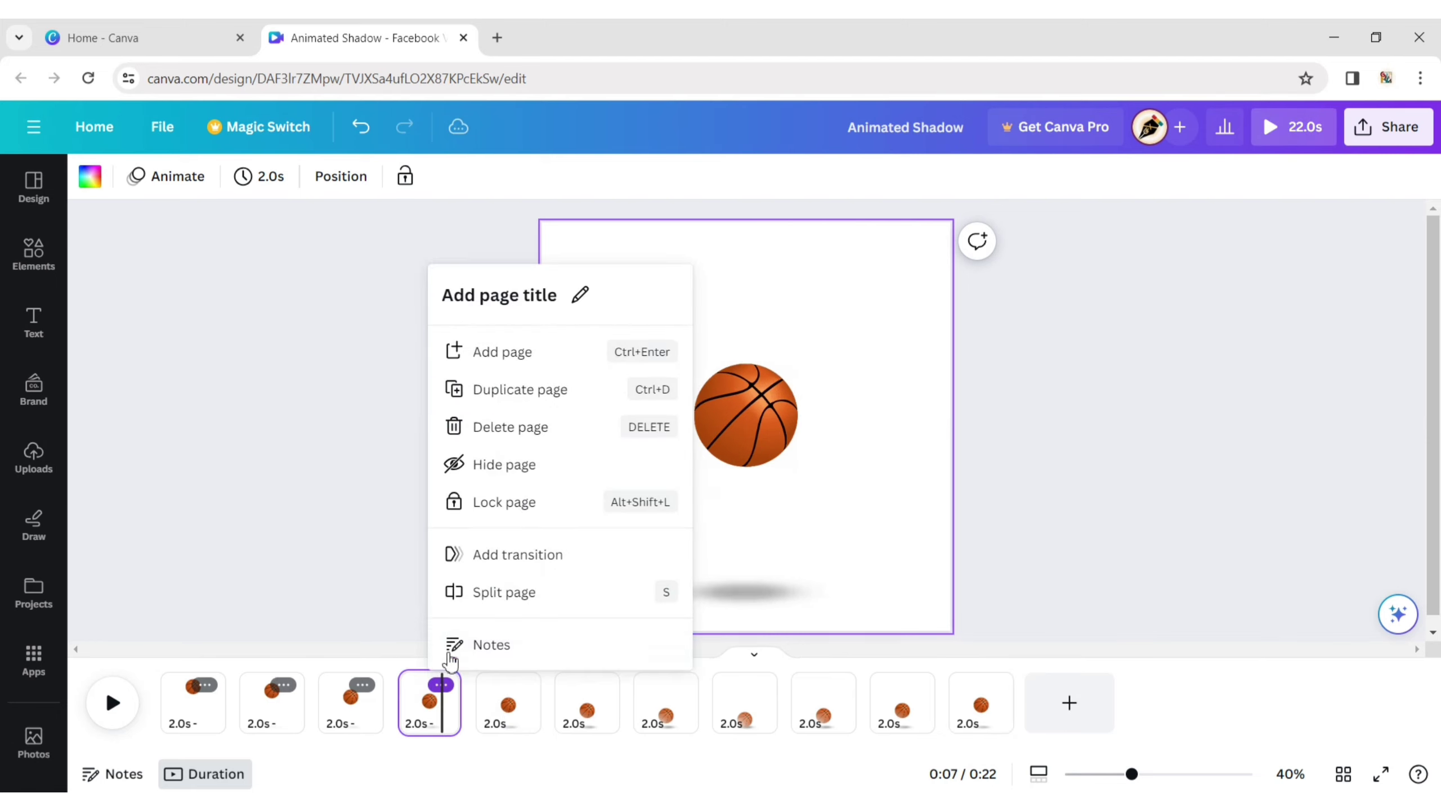
pyautogui.click(514, 390)
pyautogui.moveTo(508, 701); pyautogui.dragTo(1093, 693)
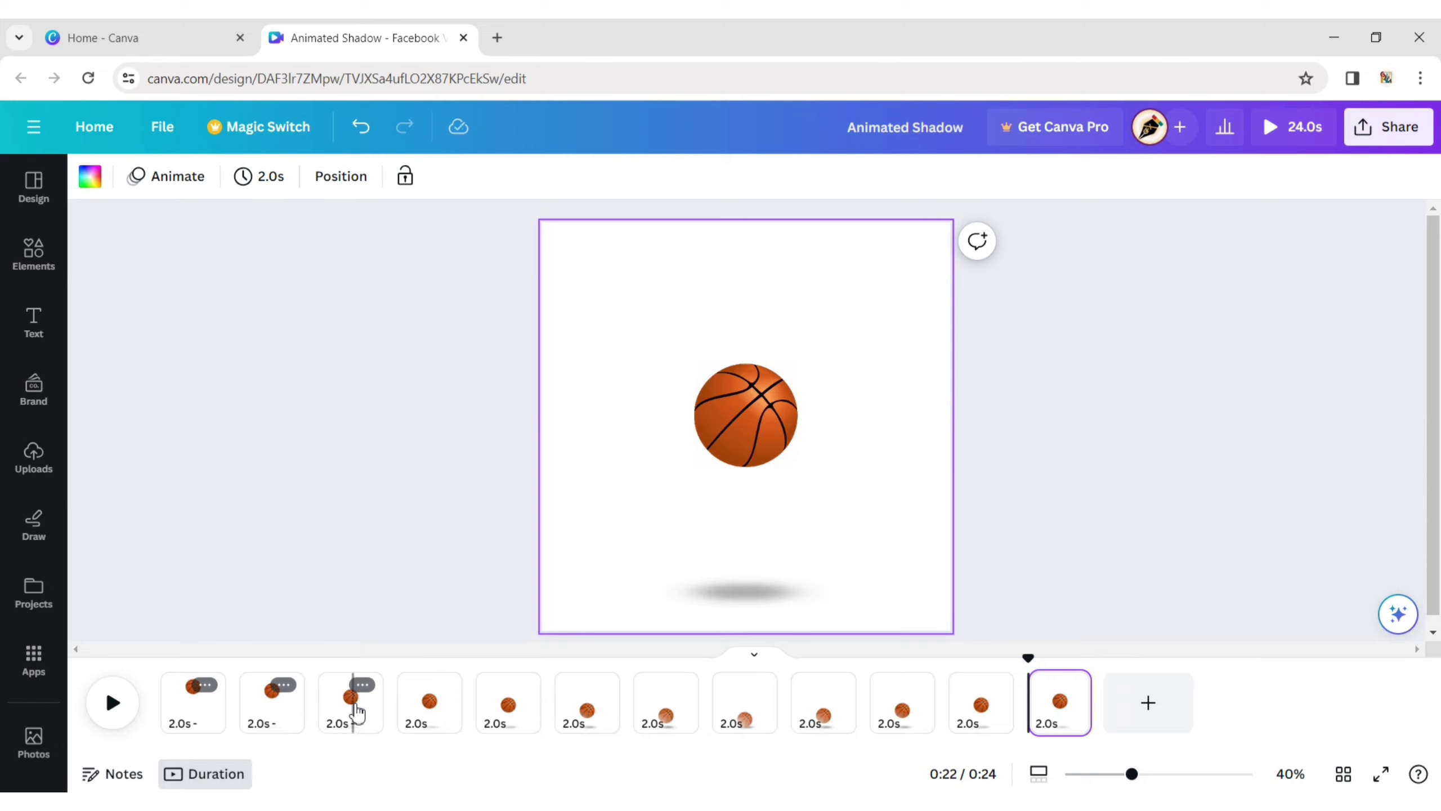
pyautogui.click(364, 684)
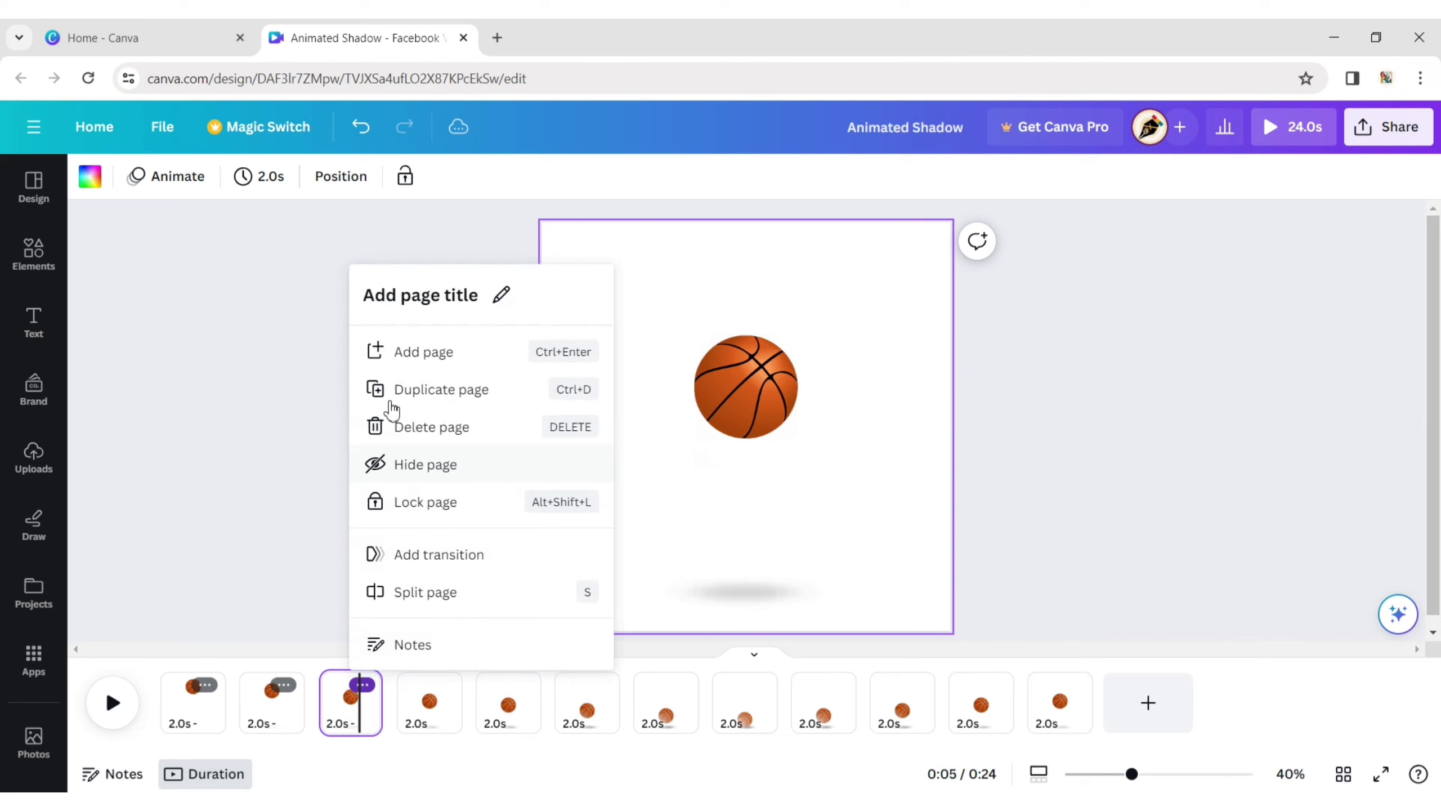
pyautogui.click(391, 388)
pyautogui.moveTo(433, 717); pyautogui.dragTo(1138, 699)
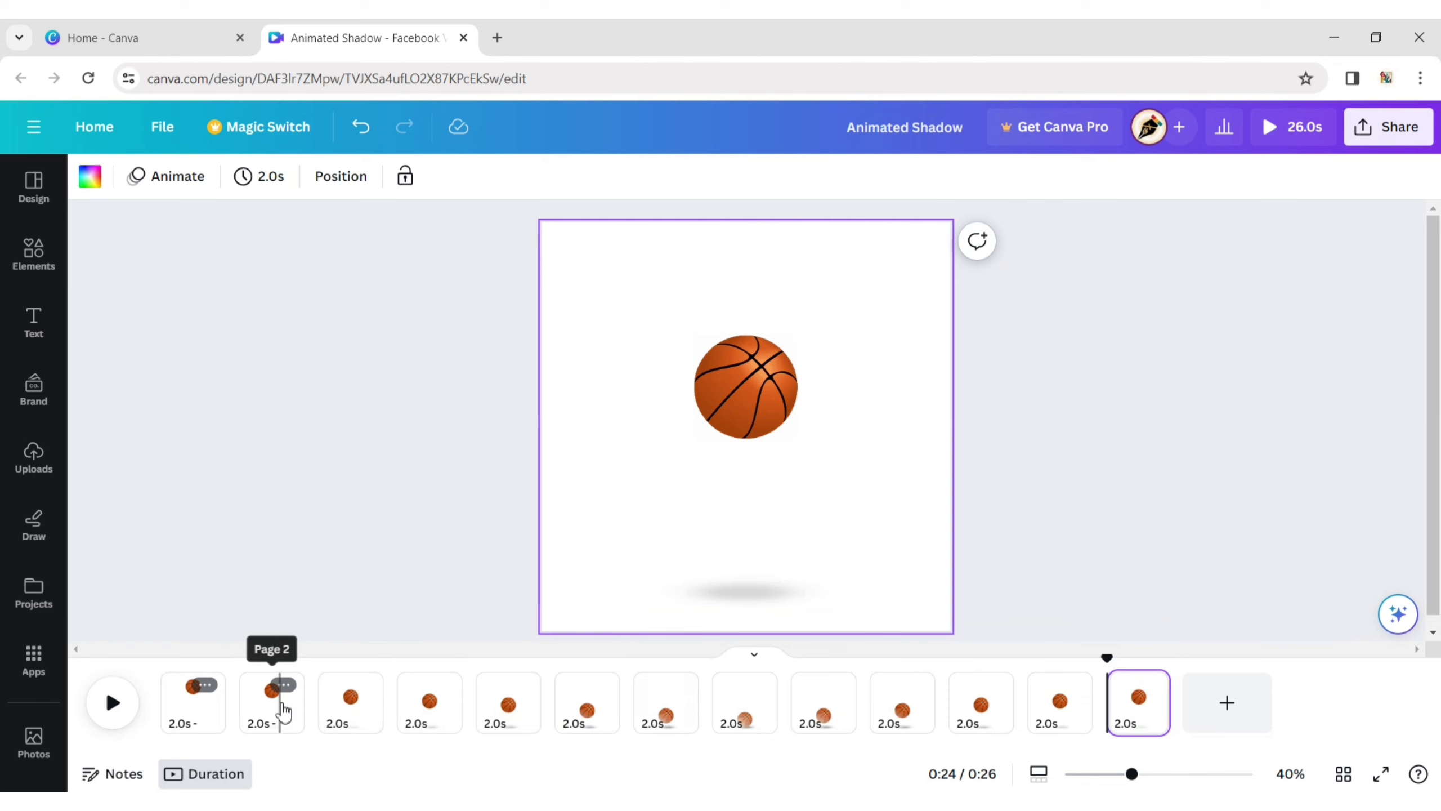
pyautogui.click(284, 685)
pyautogui.click(348, 386)
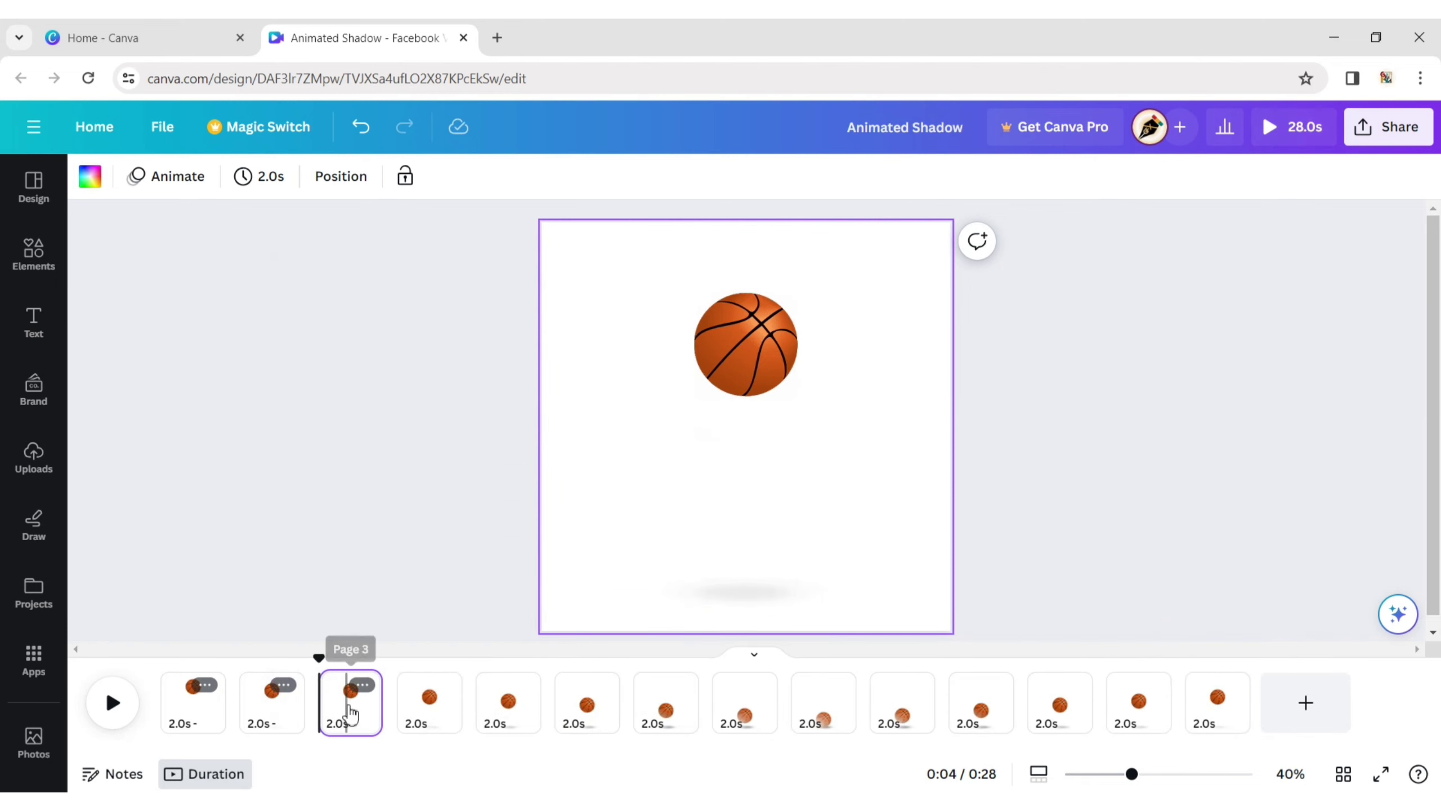
pyautogui.moveTo(351, 715); pyautogui.dragTo(1166, 738)
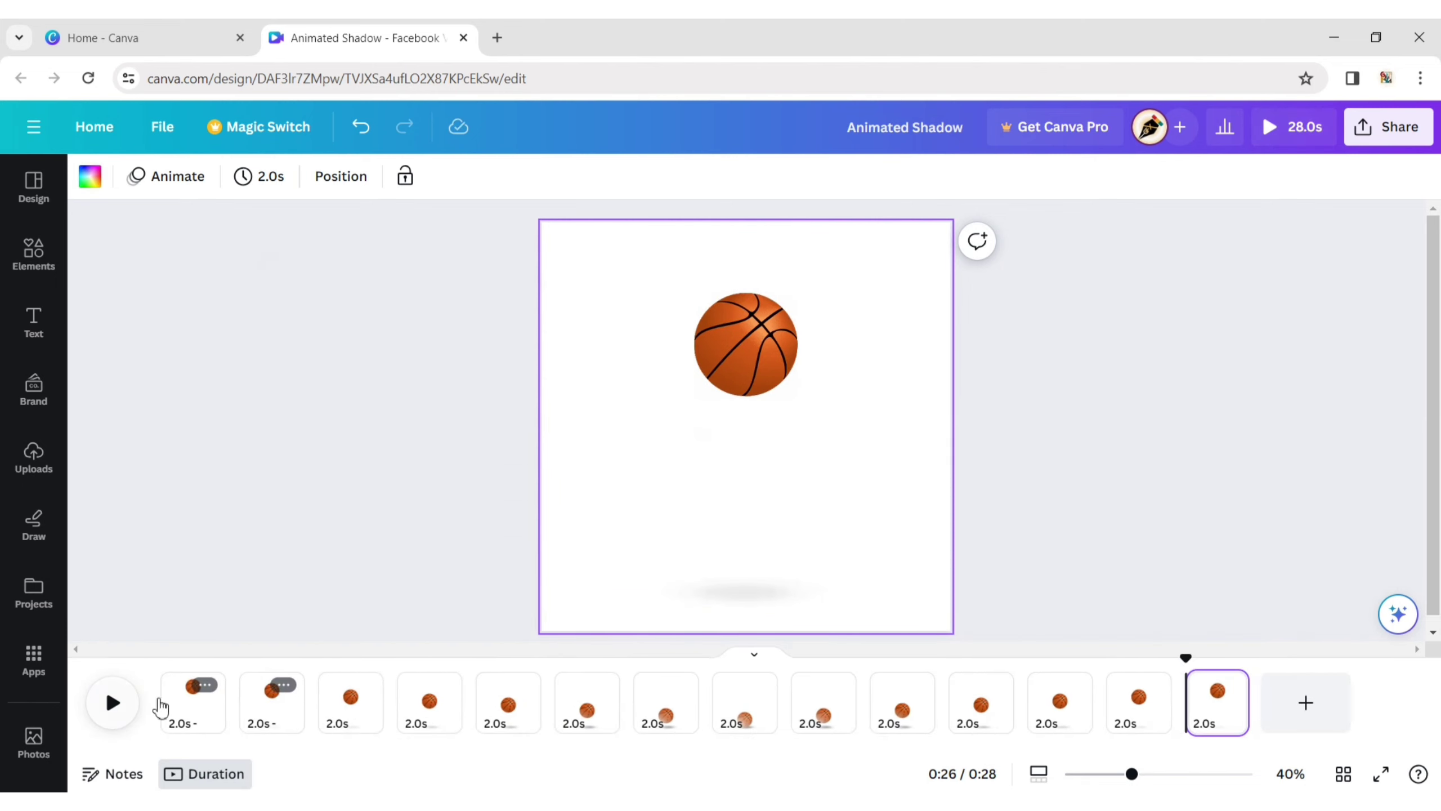
# - Duplicate page 1 and move the copy to the end of the timeline
pyautogui.click(204, 685)
pyautogui.click(277, 392)
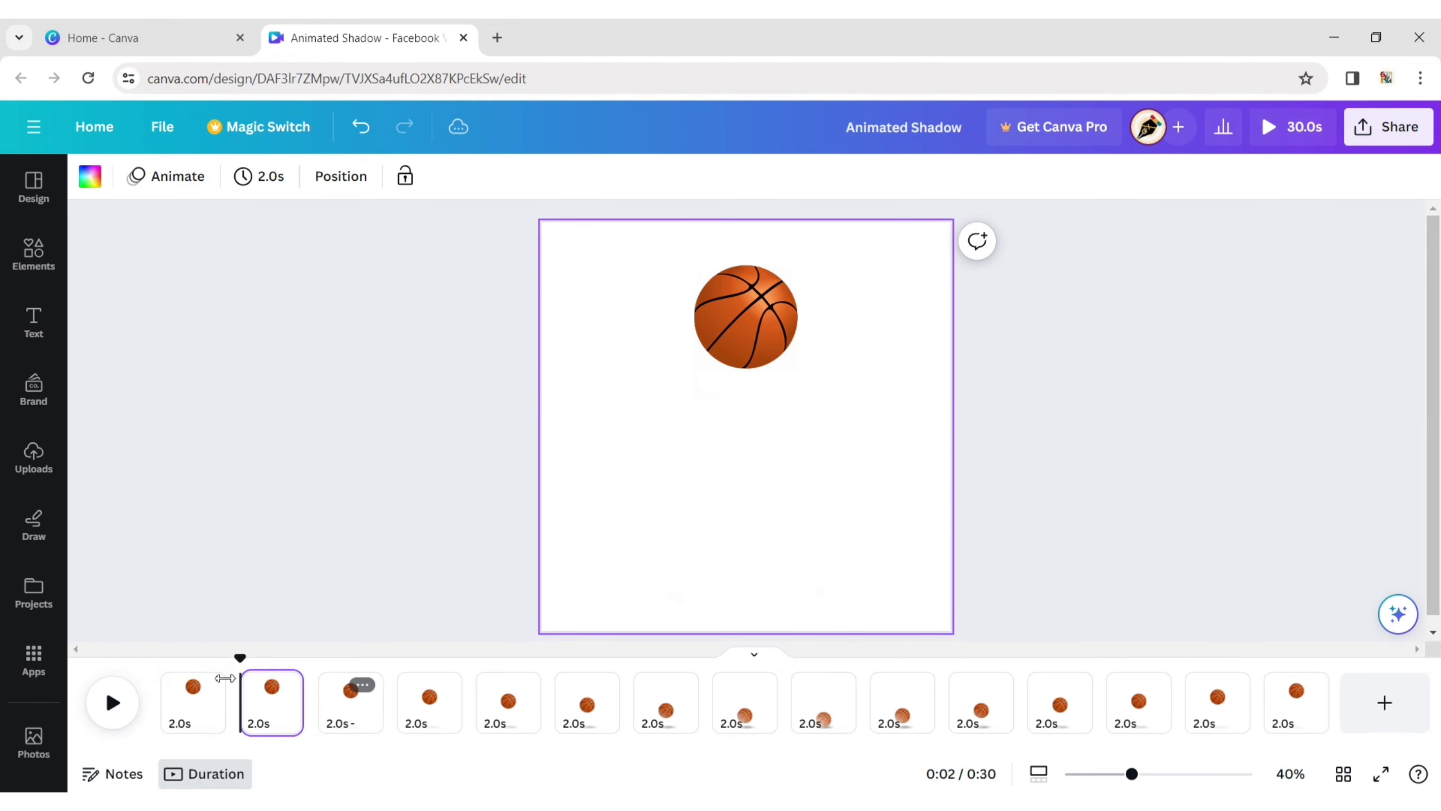
pyautogui.moveTo(270, 706); pyautogui.dragTo(1129, 715)
# - Add the uploaded soccer-ball kick sound under page 8, where the ball lands
pyautogui.click(746, 698)
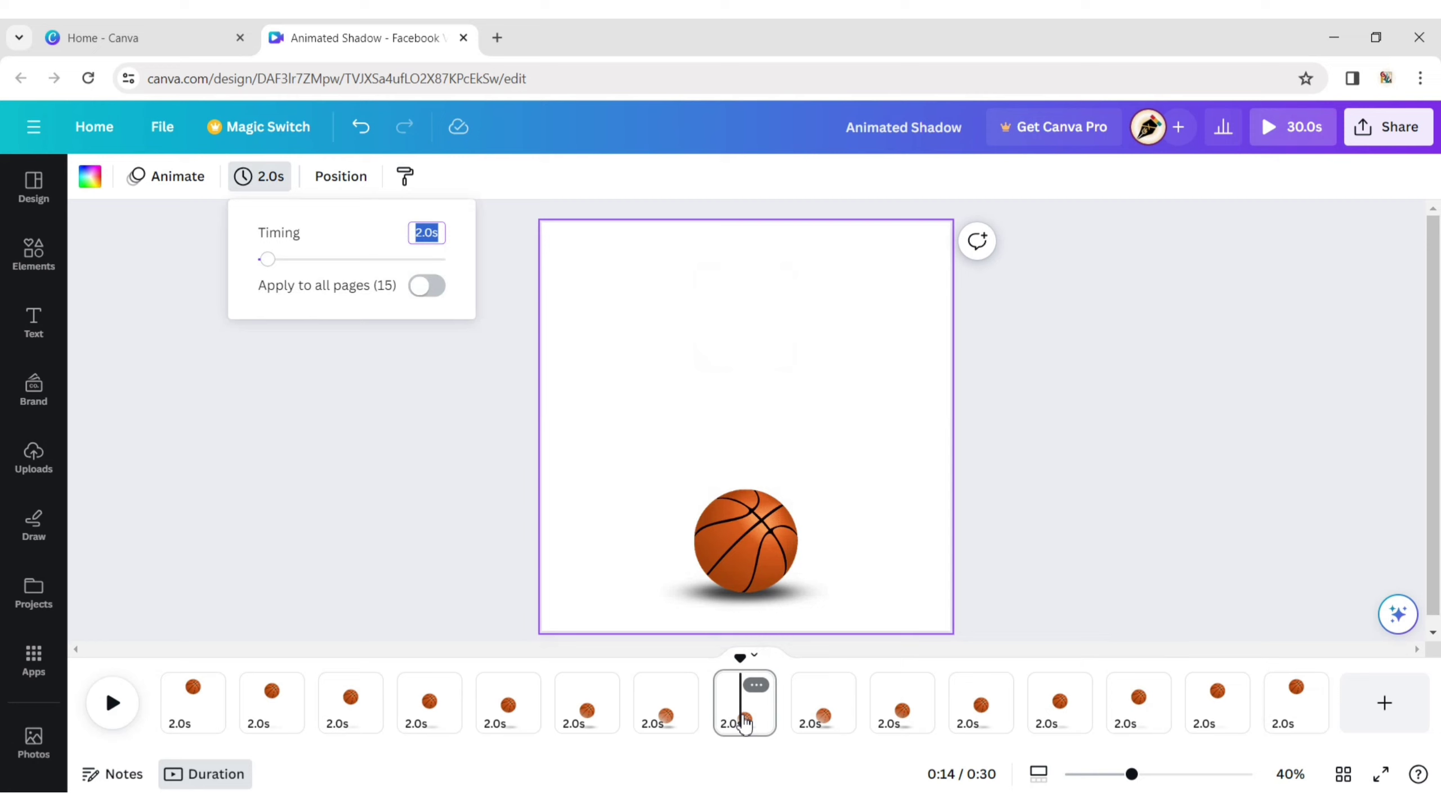
pyautogui.click(324, 394)
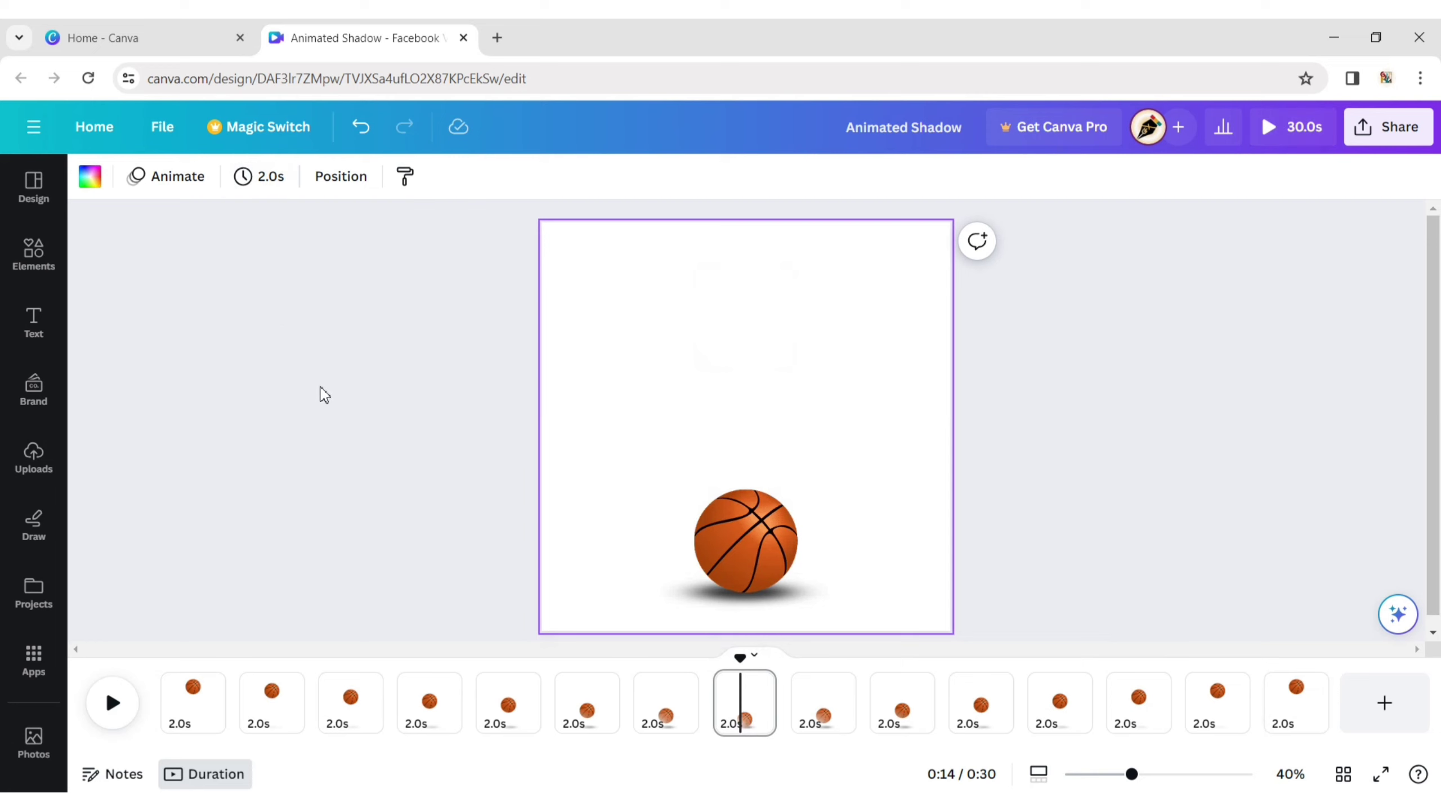
pyautogui.click(737, 701)
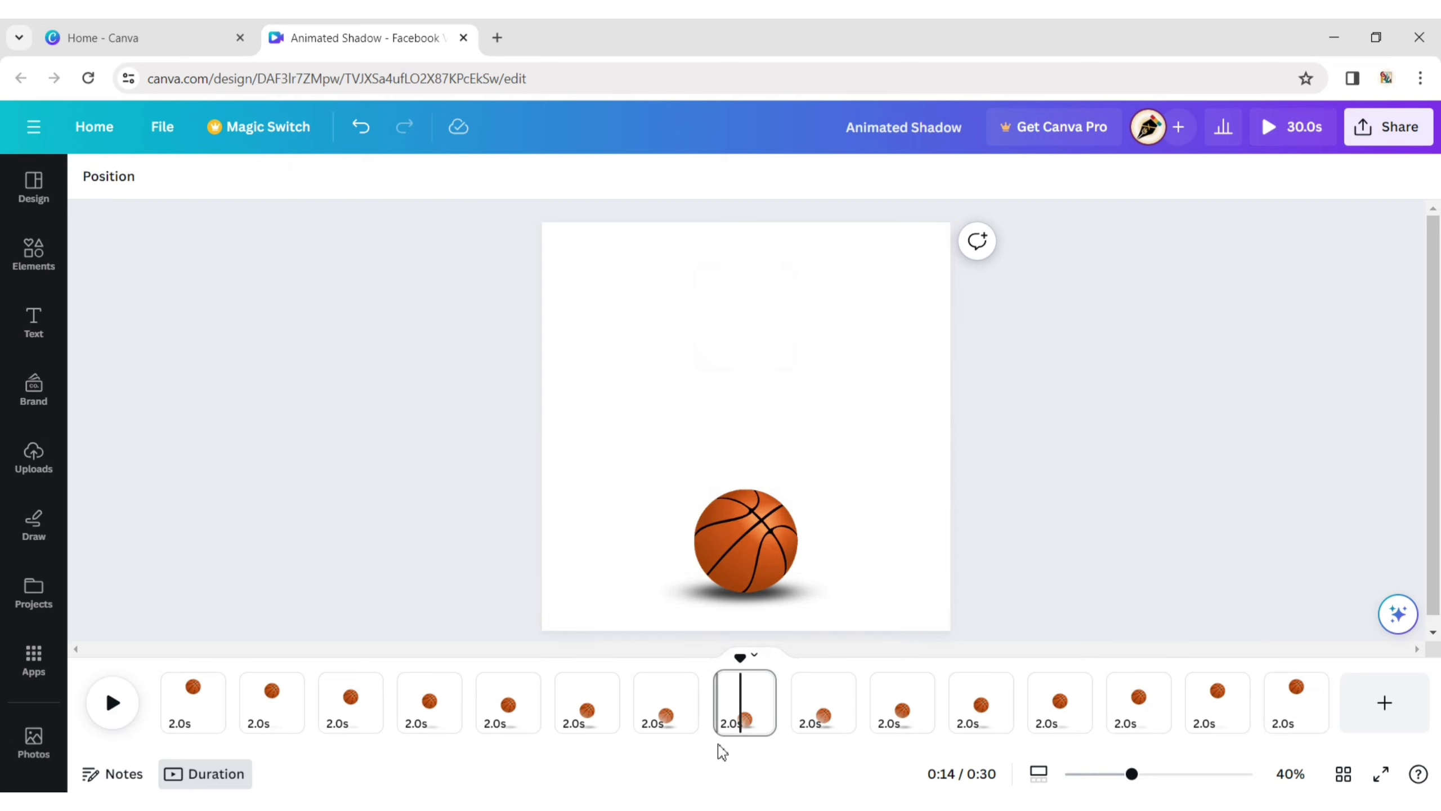
pyautogui.click(33, 457)
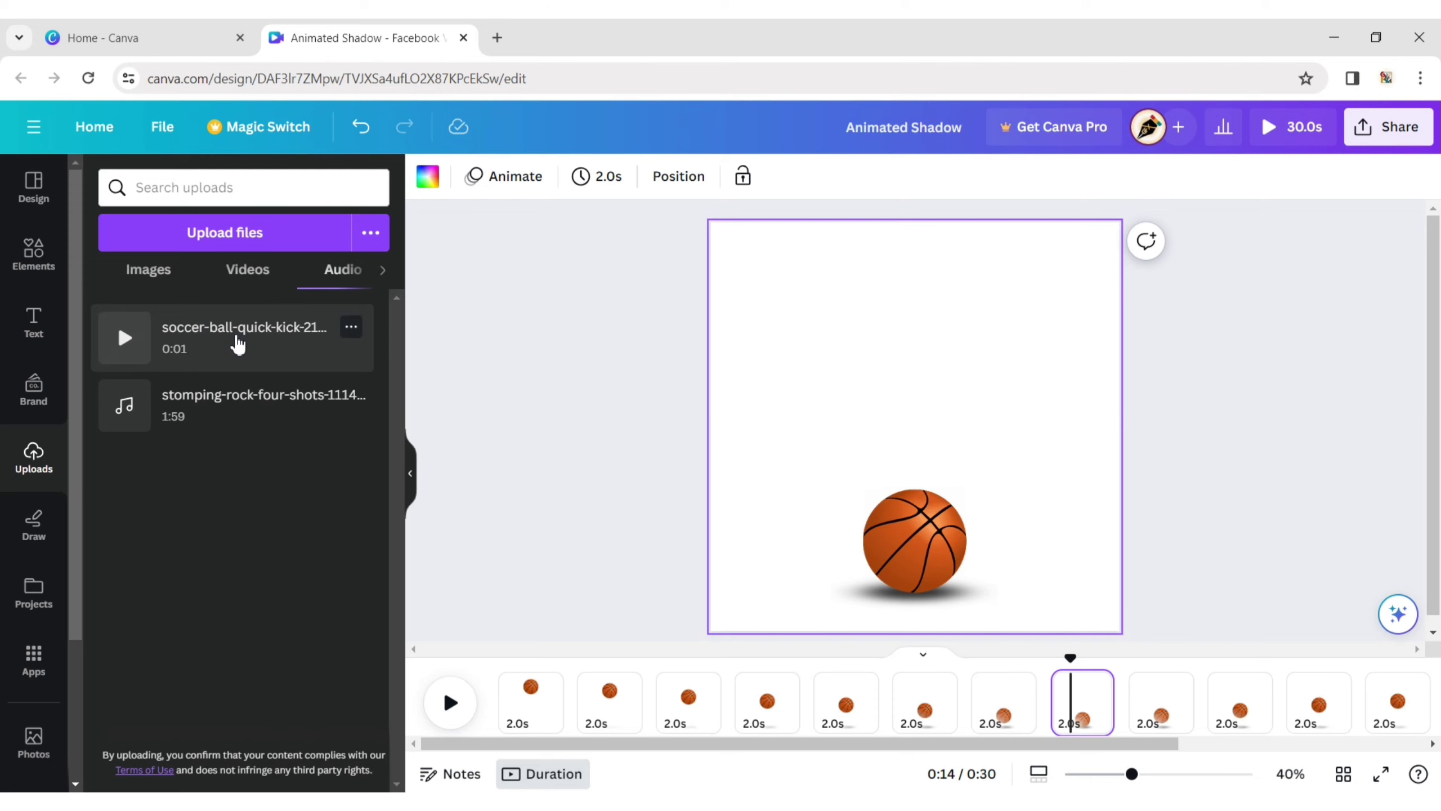
pyautogui.click(237, 343)
pyautogui.click(1243, 333)
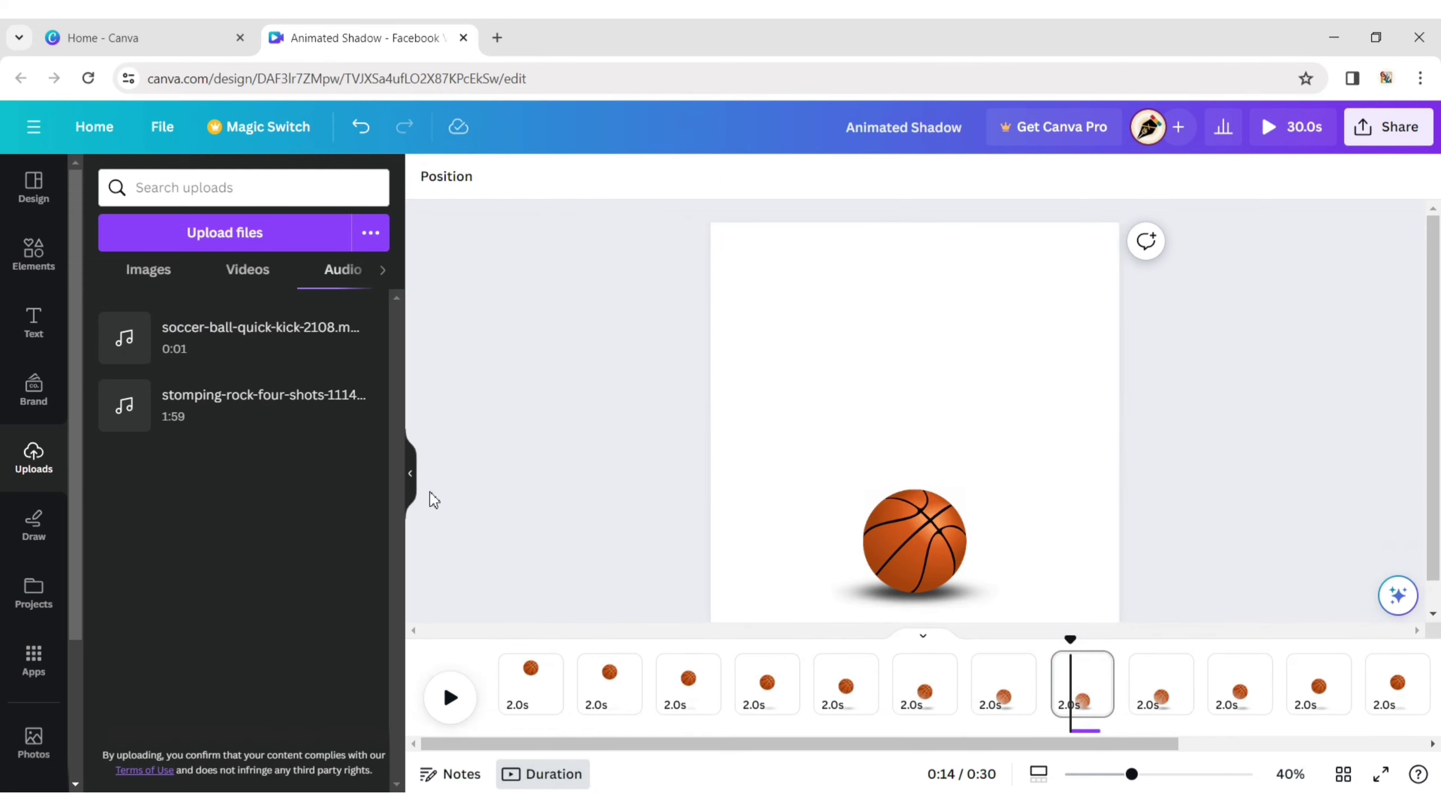
pyautogui.click(426, 491)
pyautogui.click(746, 733)
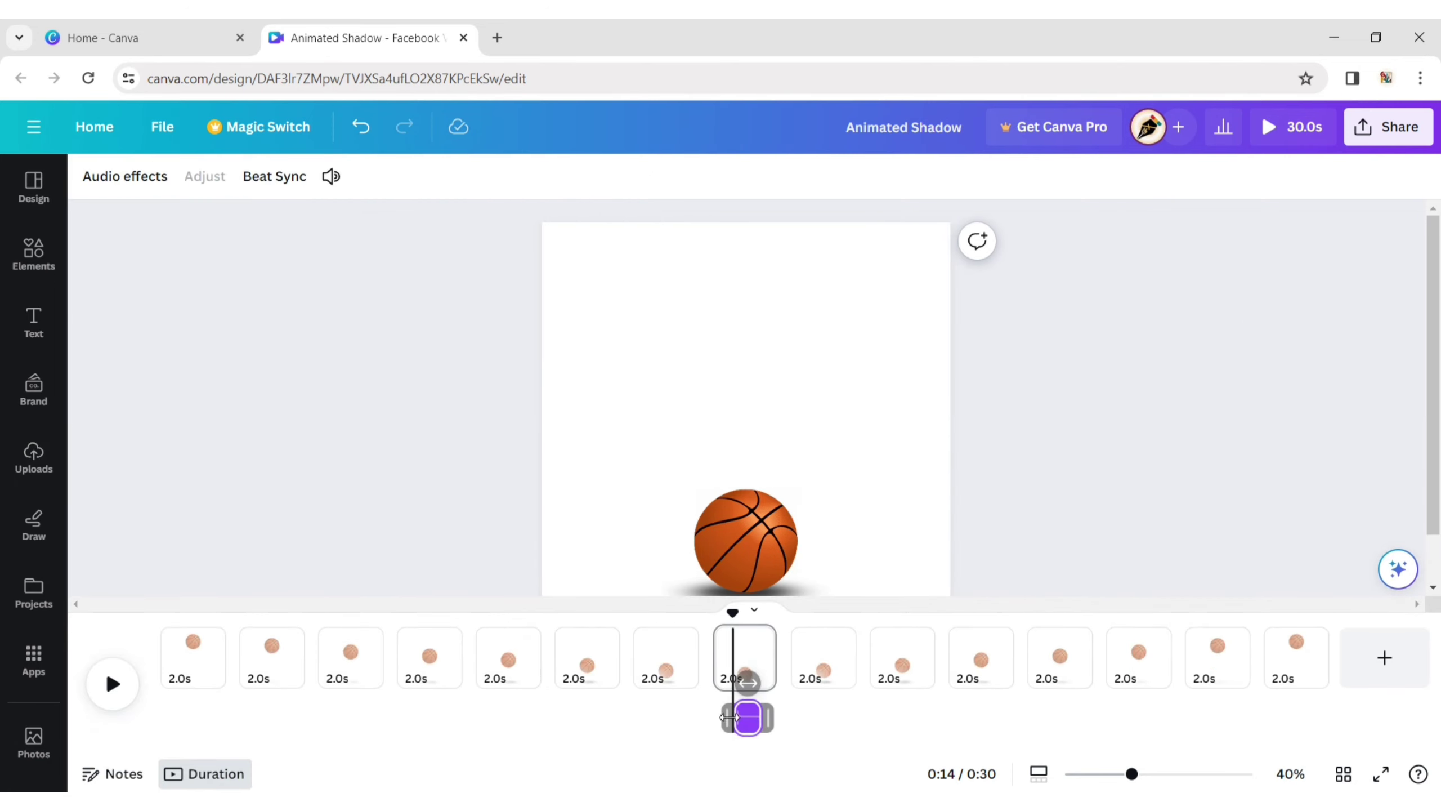
pyautogui.moveTo(745, 724); pyautogui.dragTo(736, 719)
pyautogui.hotkey('ctrl', 'z')
# - Add a 1-second Match & Move transition between pages 1 and 2 and apply it everywhere
pyautogui.click(232, 686)
pyautogui.click(235, 674)
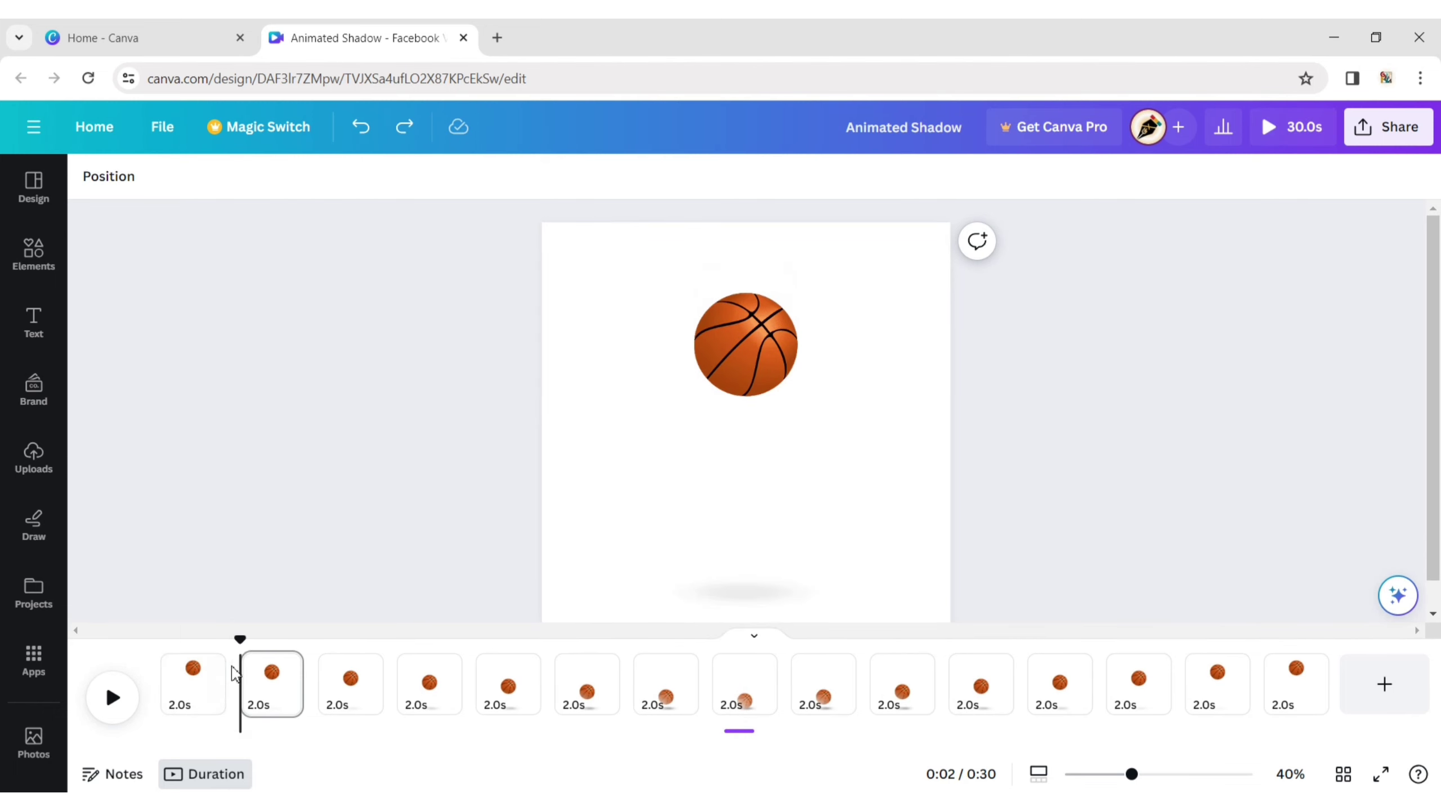
pyautogui.click(244, 681)
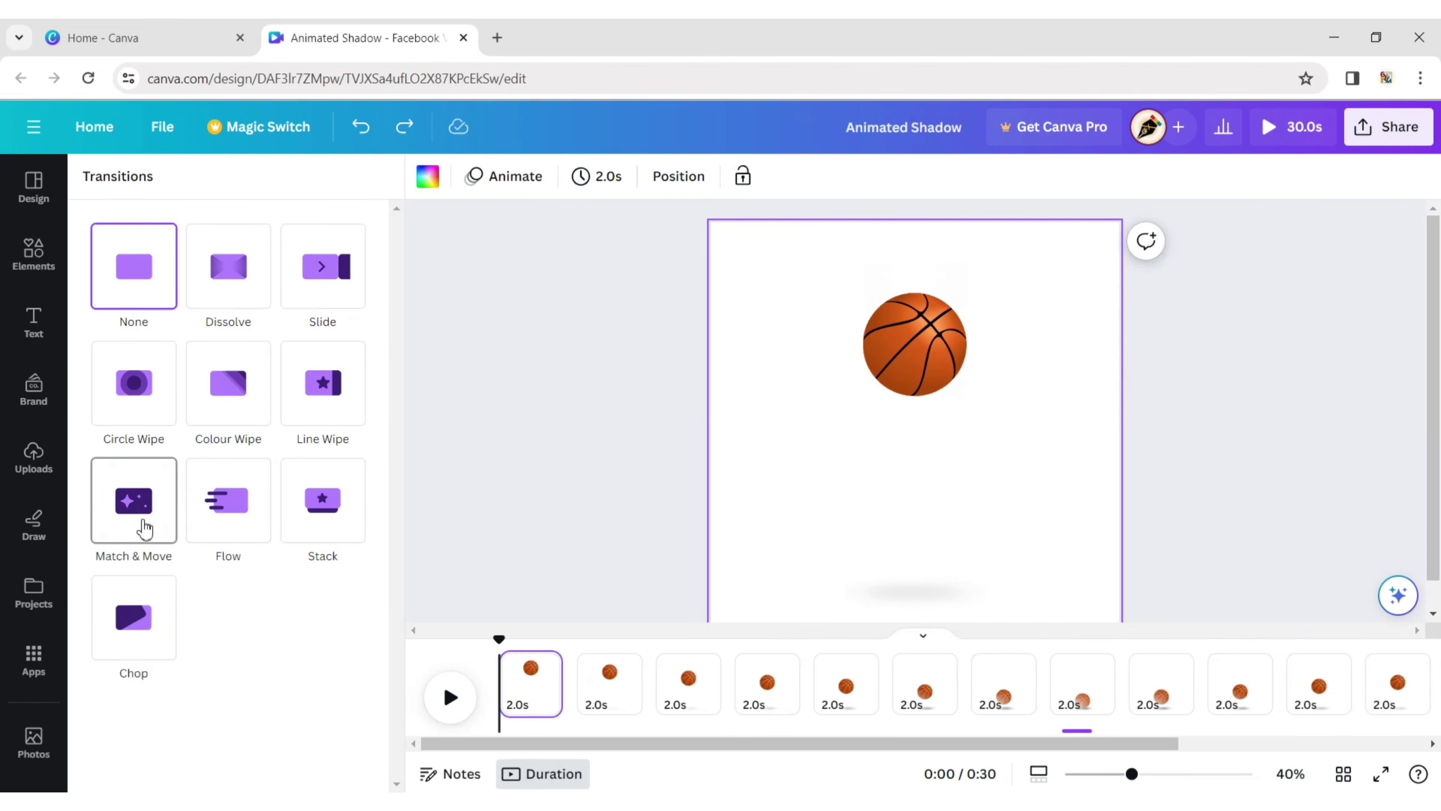
pyautogui.click(144, 526)
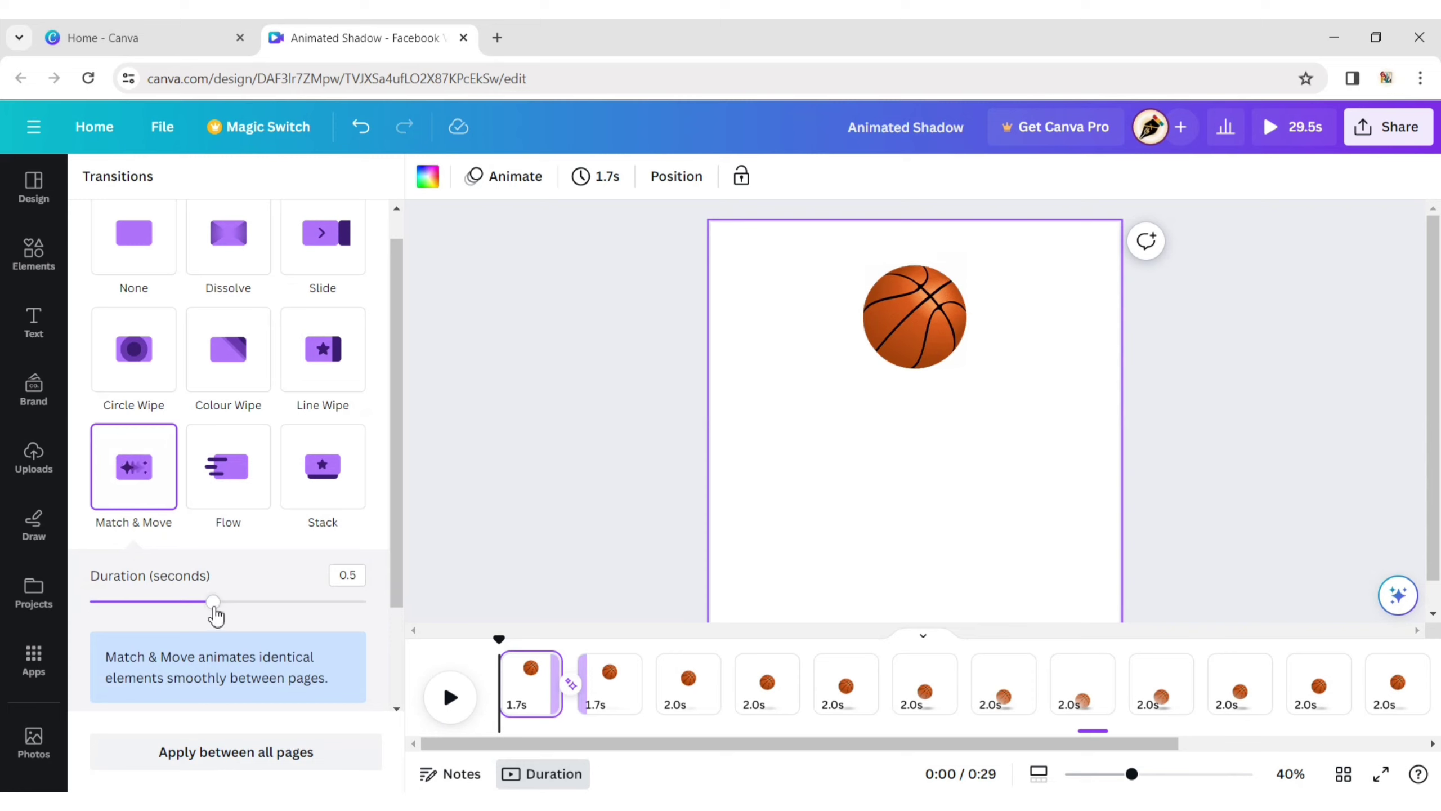
pyautogui.moveTo(215, 615); pyautogui.dragTo(362, 610)
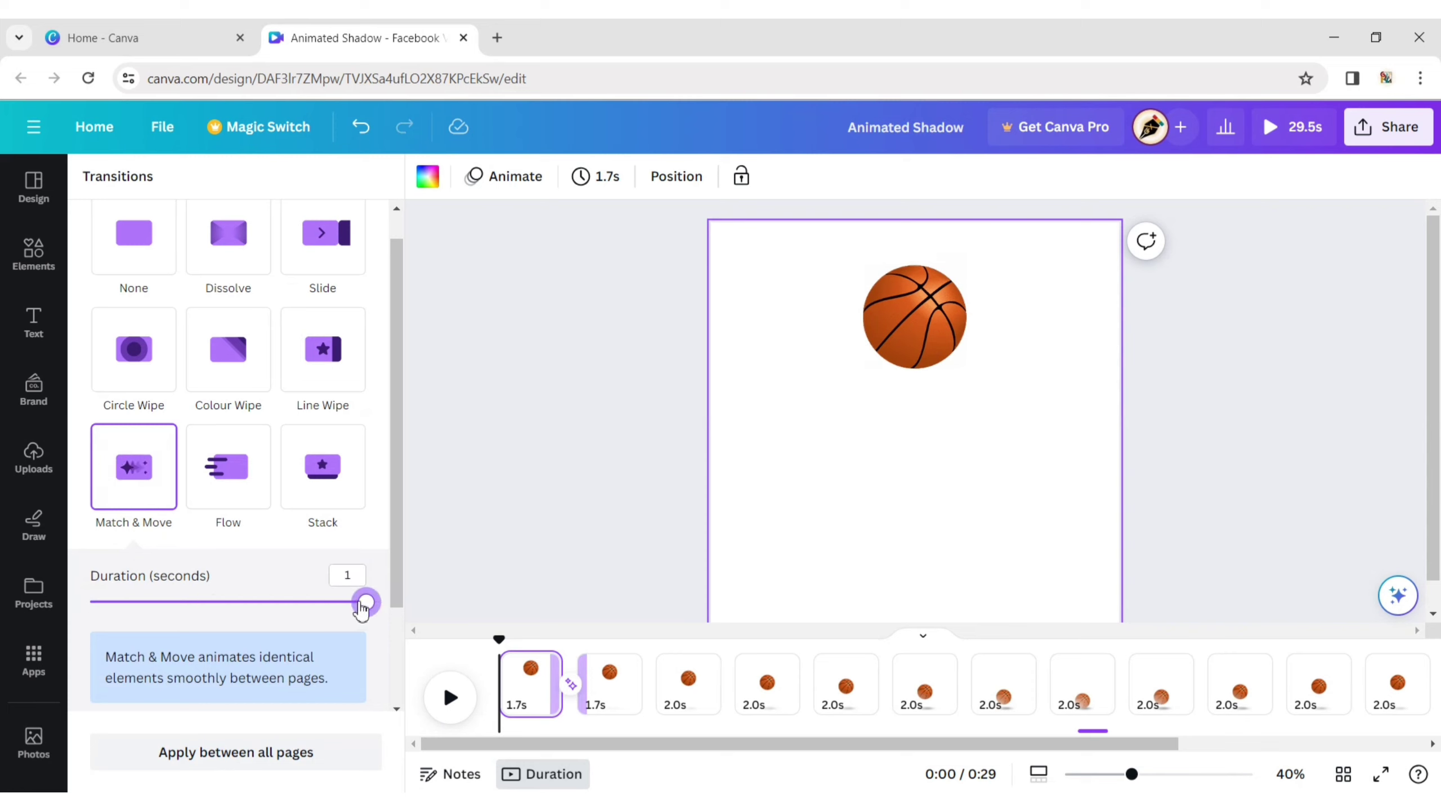
pyautogui.click(521, 463)
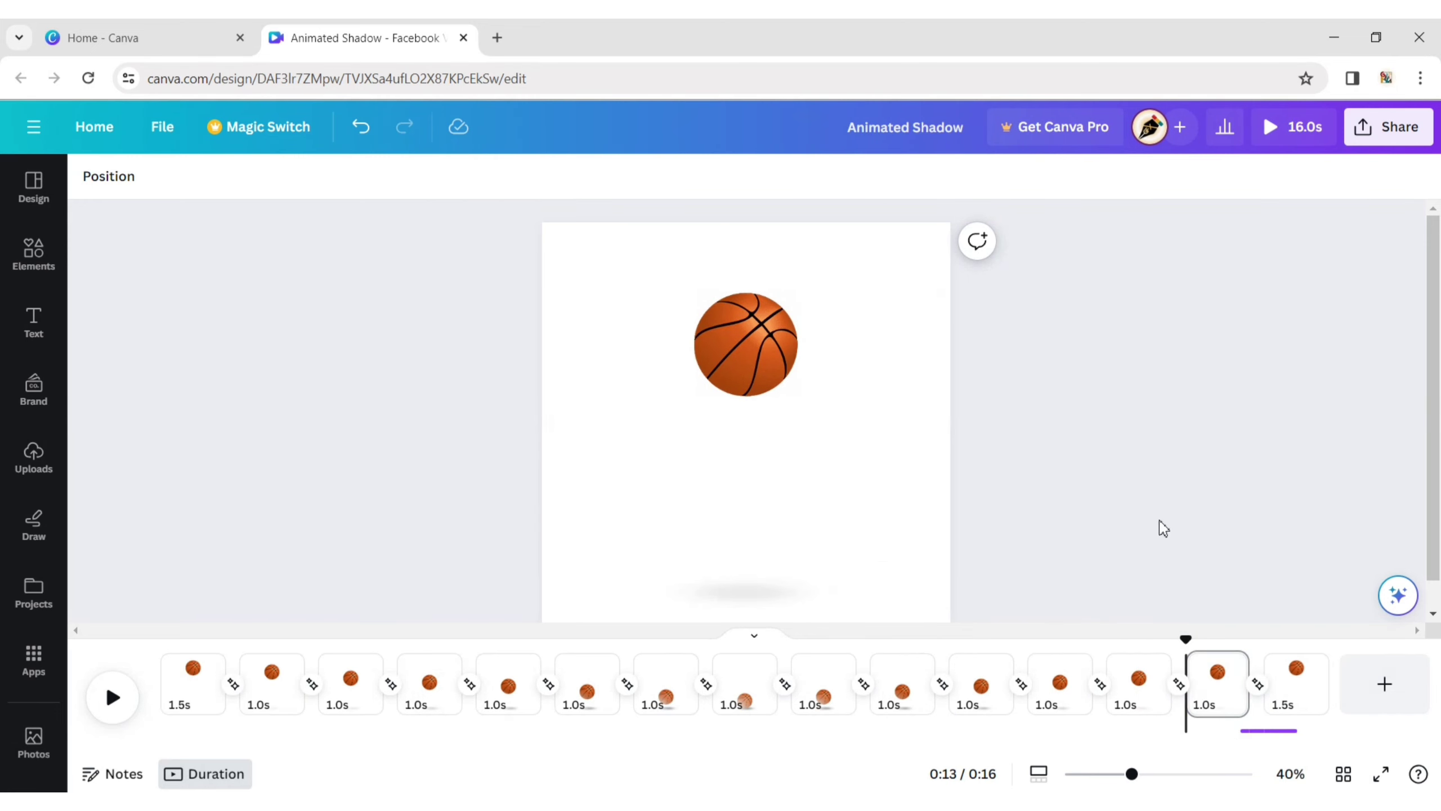
# - Rewind to the start and drag the kick sound clip back under page 8 at 7.5s
pyautogui.moveTo(1188, 645); pyautogui.dragTo(161, 638)
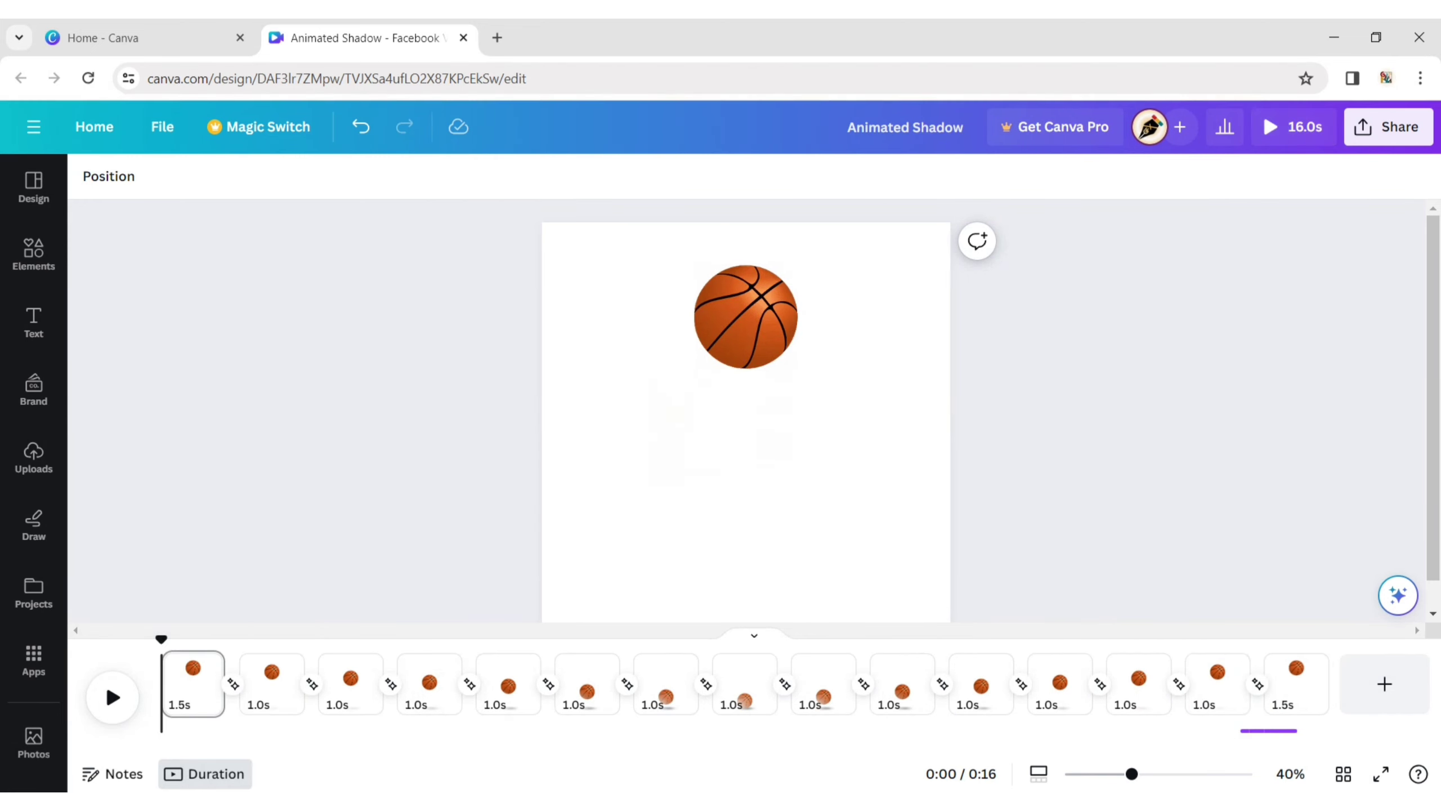
pyautogui.click(1271, 730)
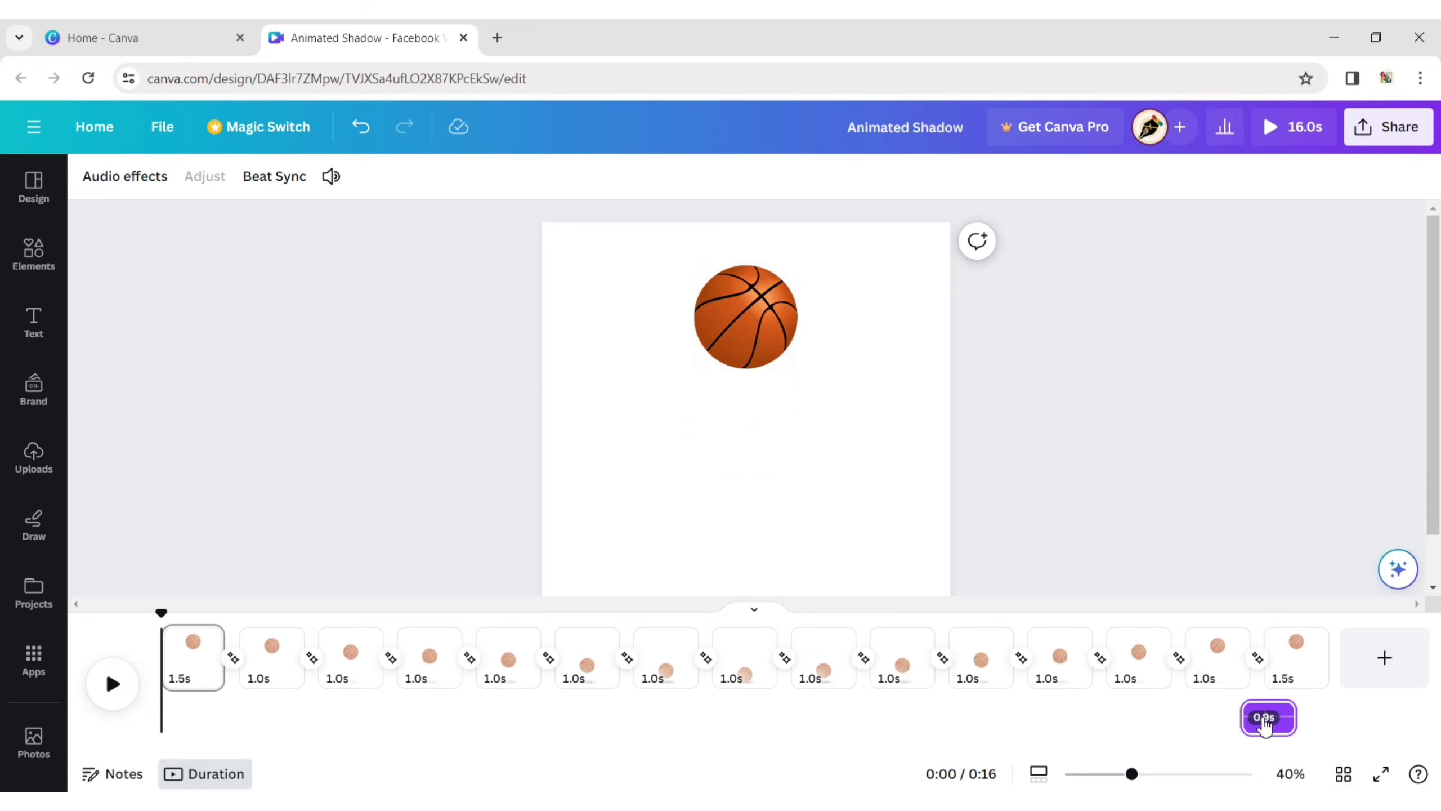
pyautogui.moveTo(1264, 726); pyautogui.dragTo(739, 720)
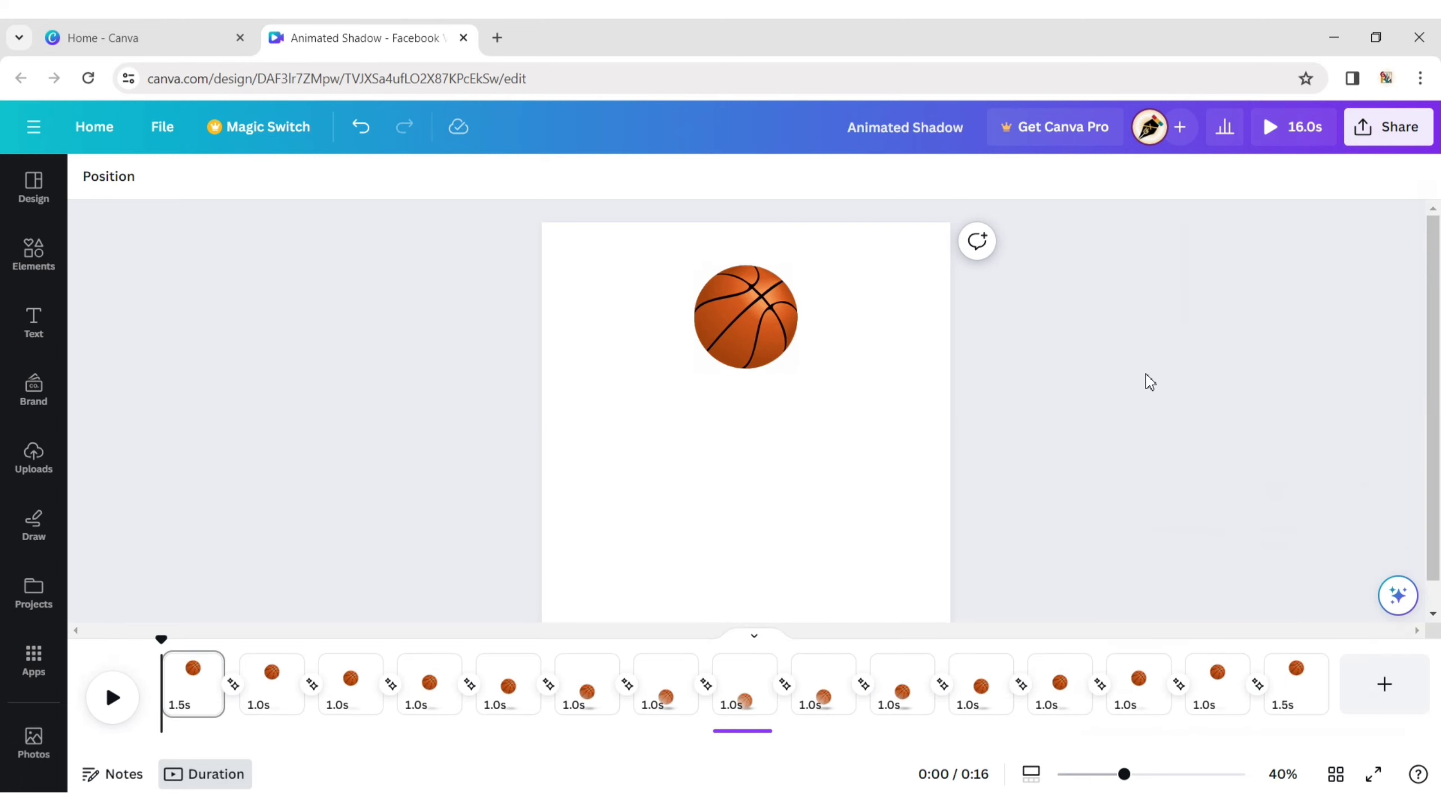
# - Download all 15 pages as the MP4 video Animated Shadow.mp4
pyautogui.click(1374, 135)
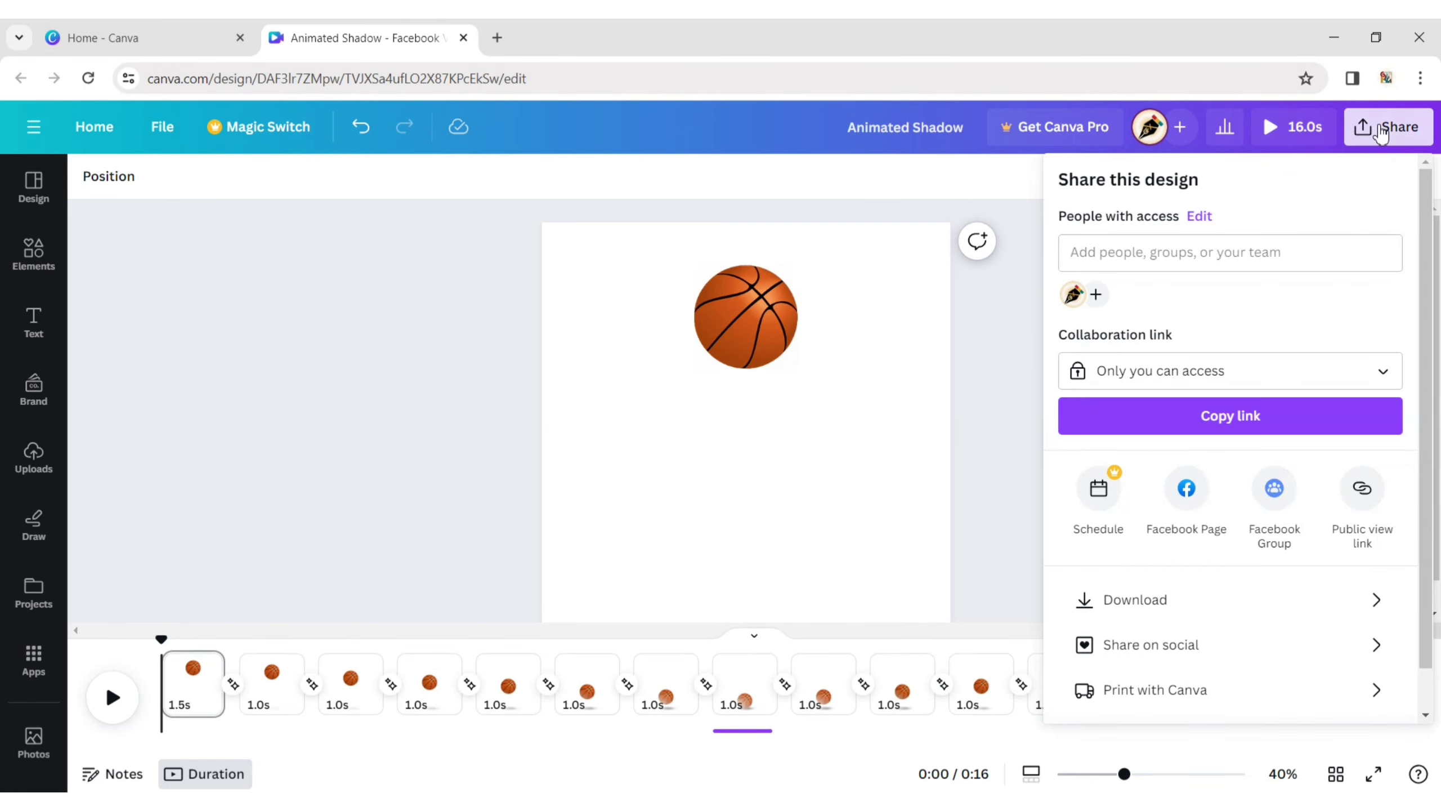
pyautogui.click(1158, 601)
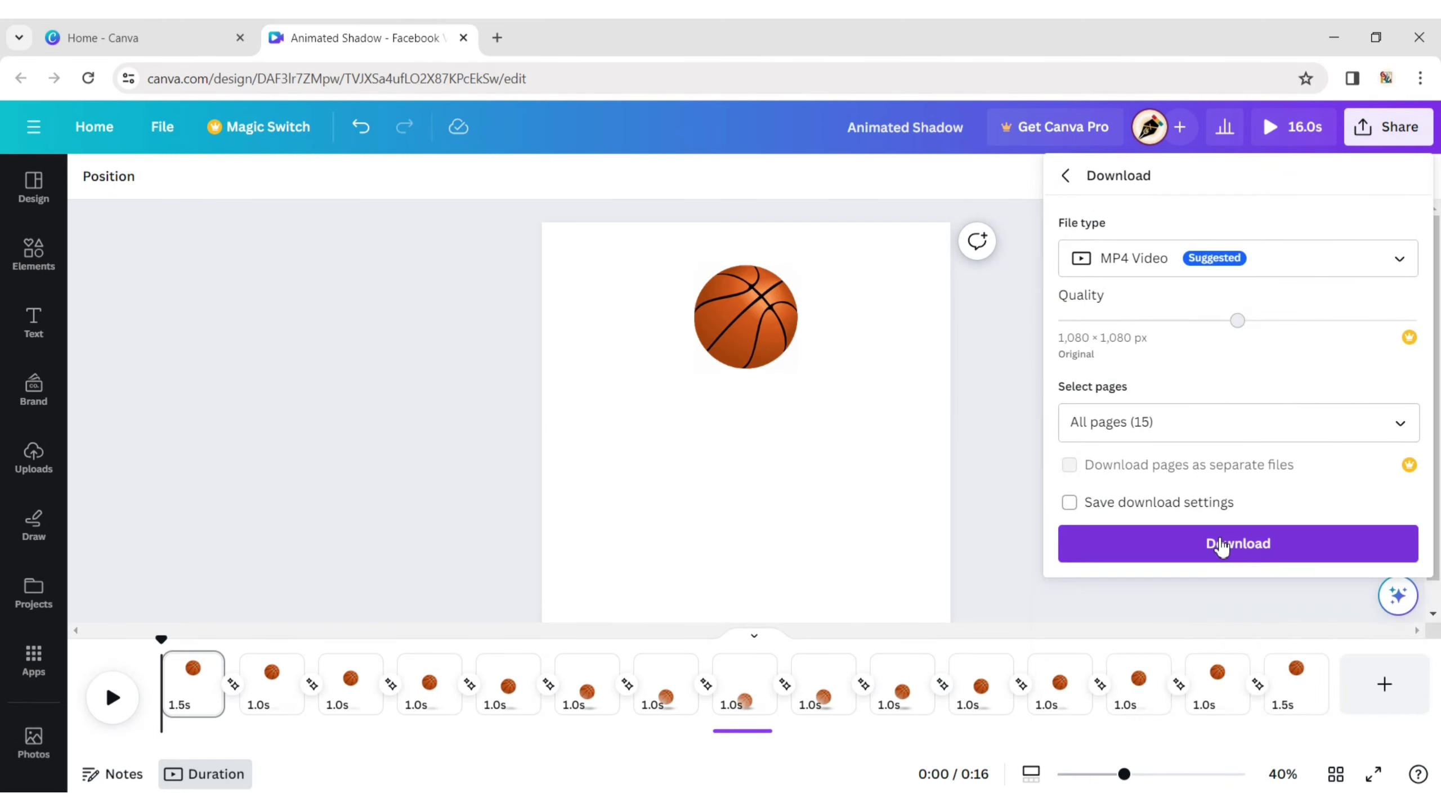
pyautogui.click(1210, 545)
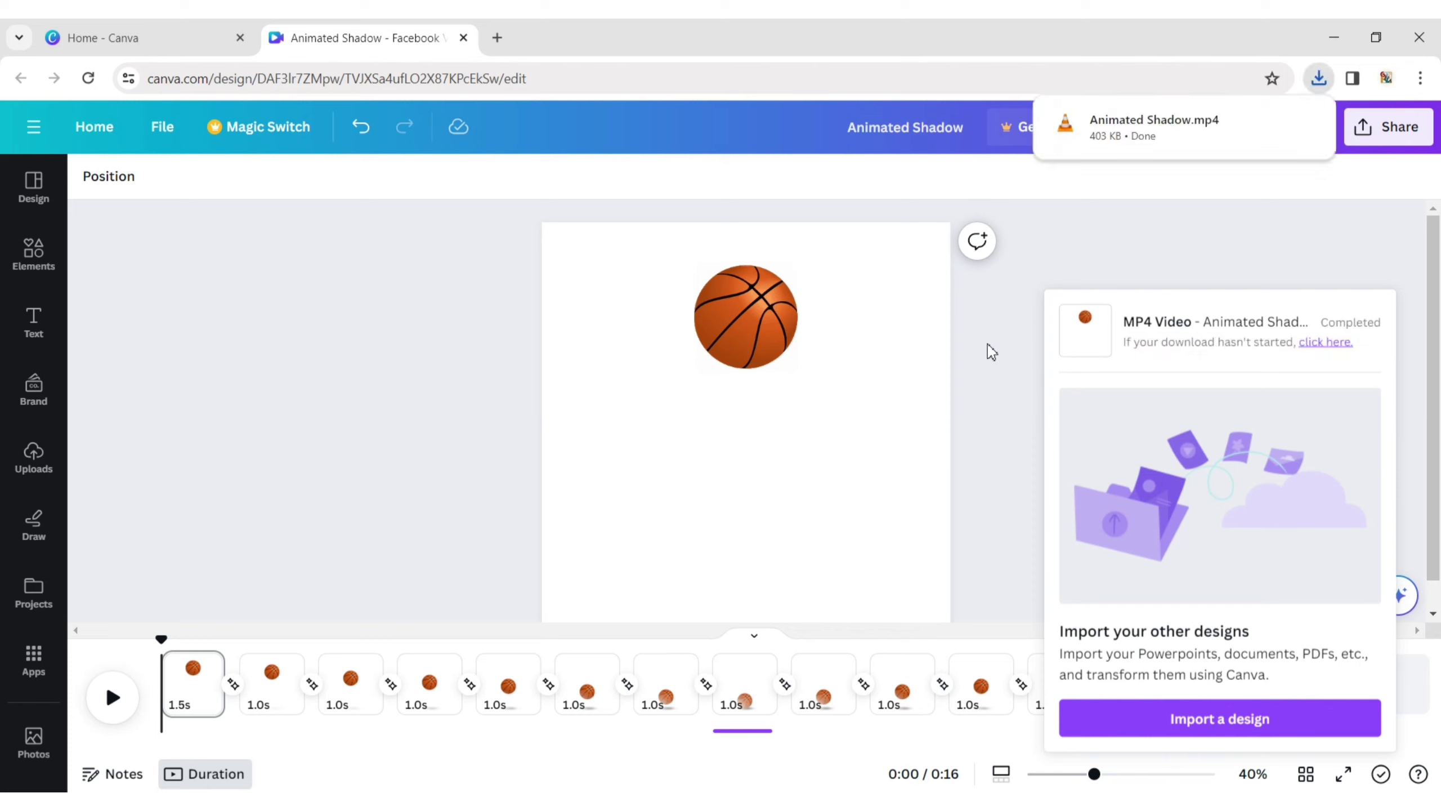
# - Dismiss the download notifications by clicking an empty canvas area
pyautogui.click(1096, 246)
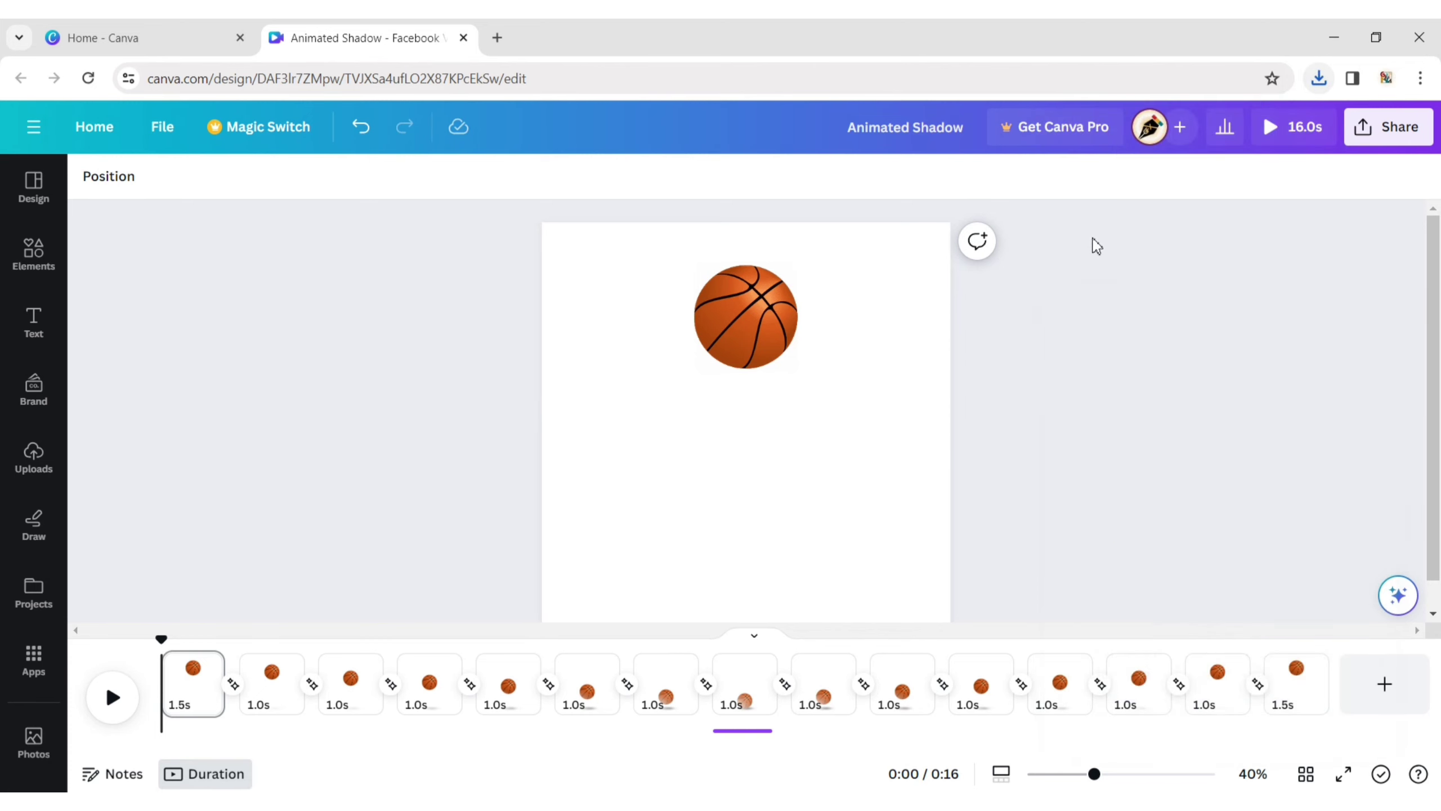